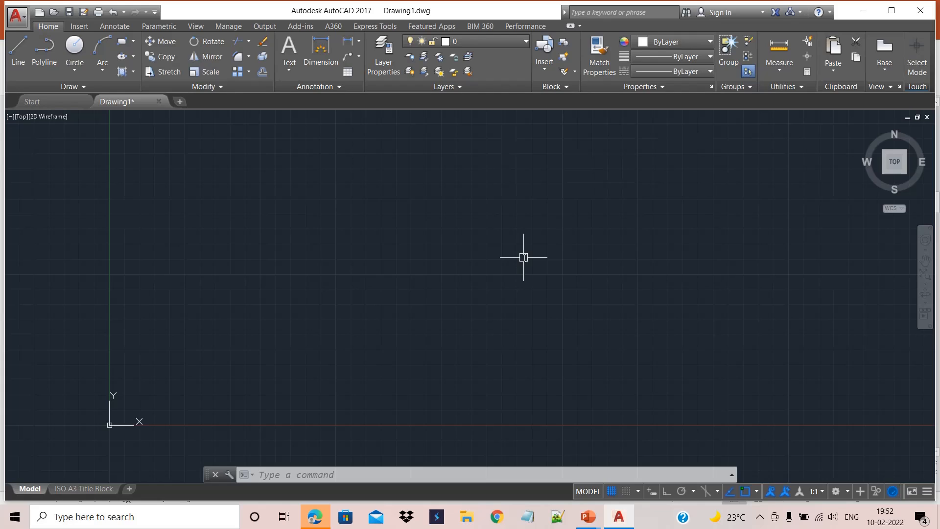
Open the Layer Properties Manager to examine the layer list and its property columns, and close it again.
left_click(383, 70)
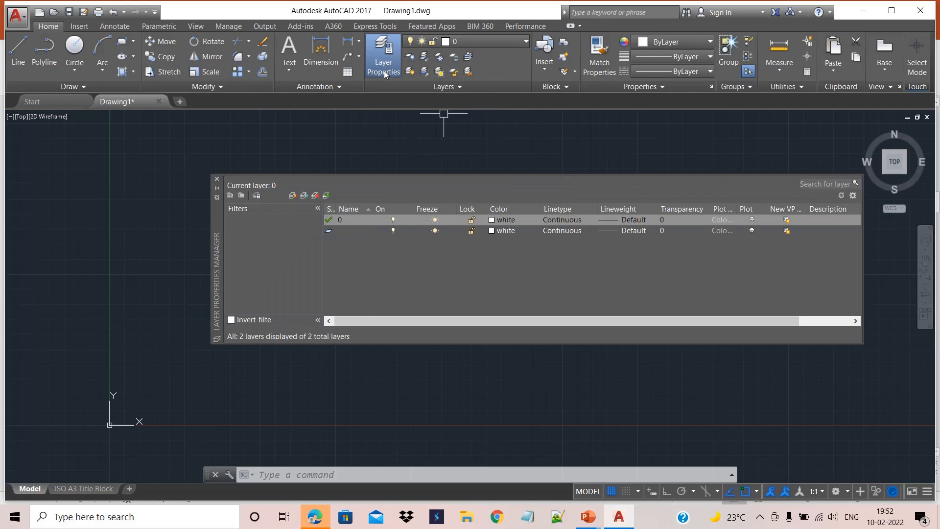
left_click(430, 221)
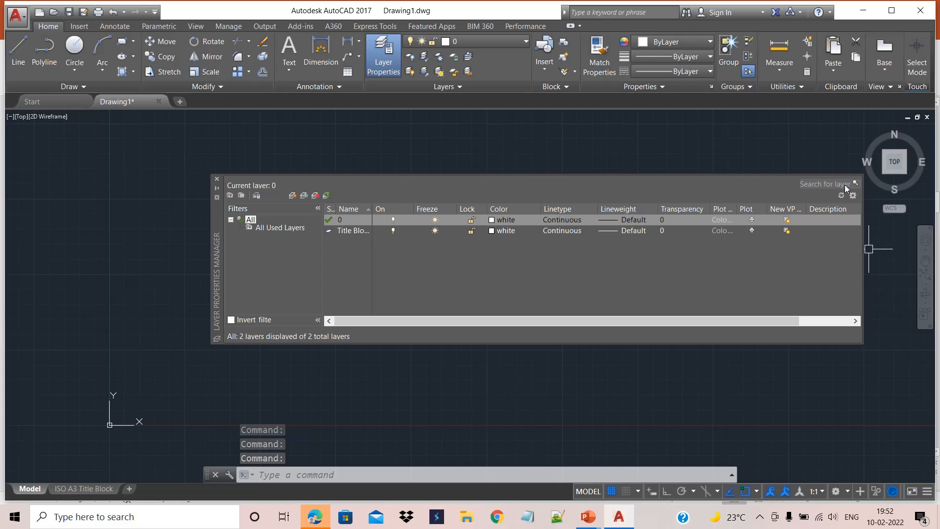
key("Escape")
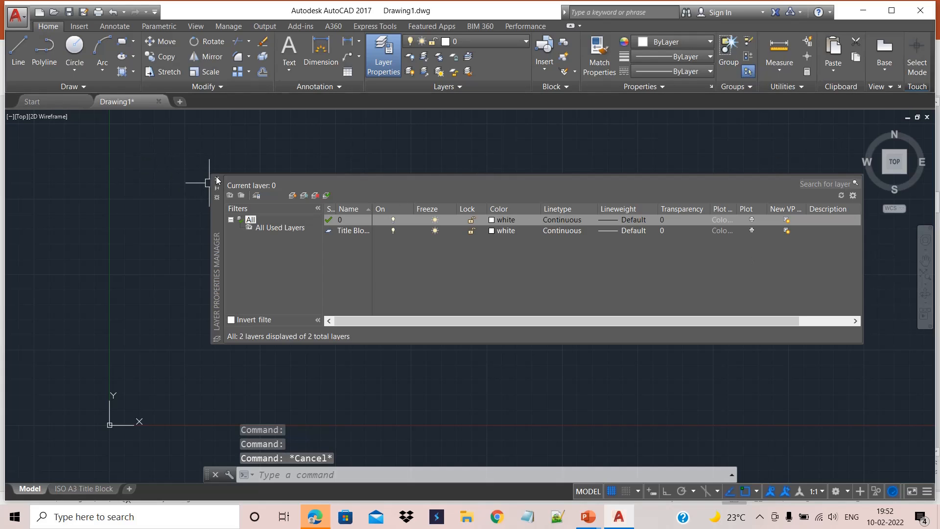
left_click(217, 178)
left_click(218, 176)
key("Escape")
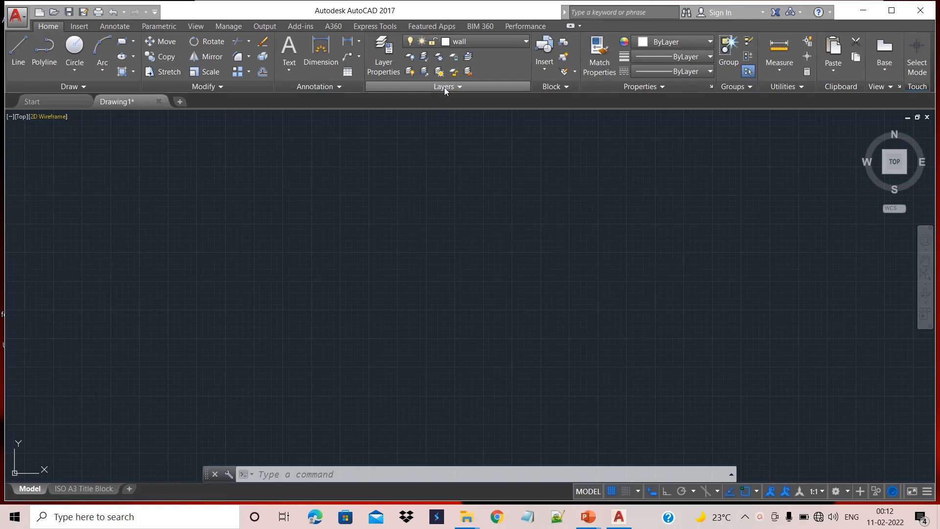
left_click(380, 64)
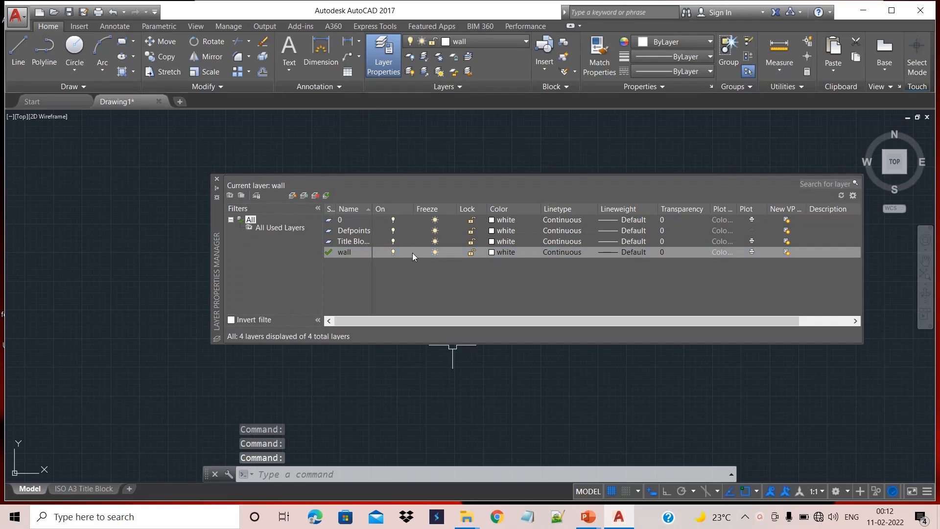
left_click(217, 180)
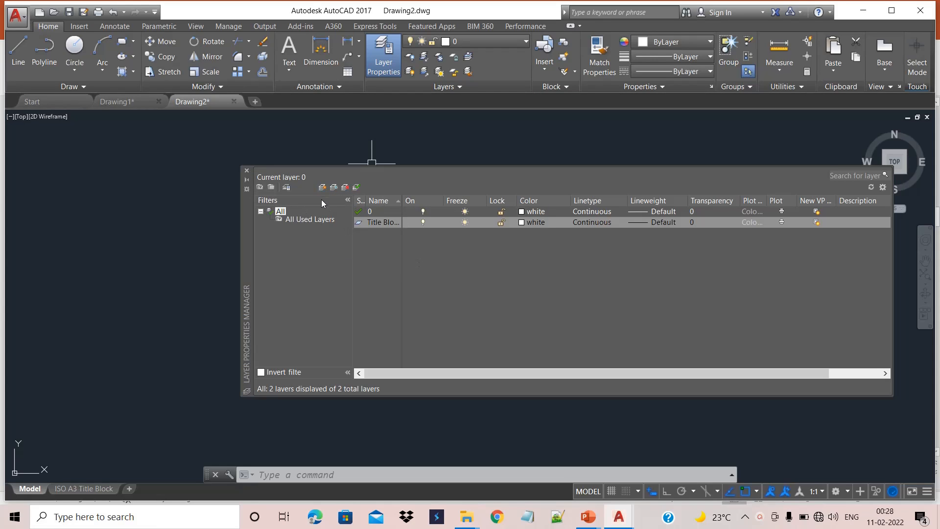
Create a new layer named "wall".
left_click(323, 187)
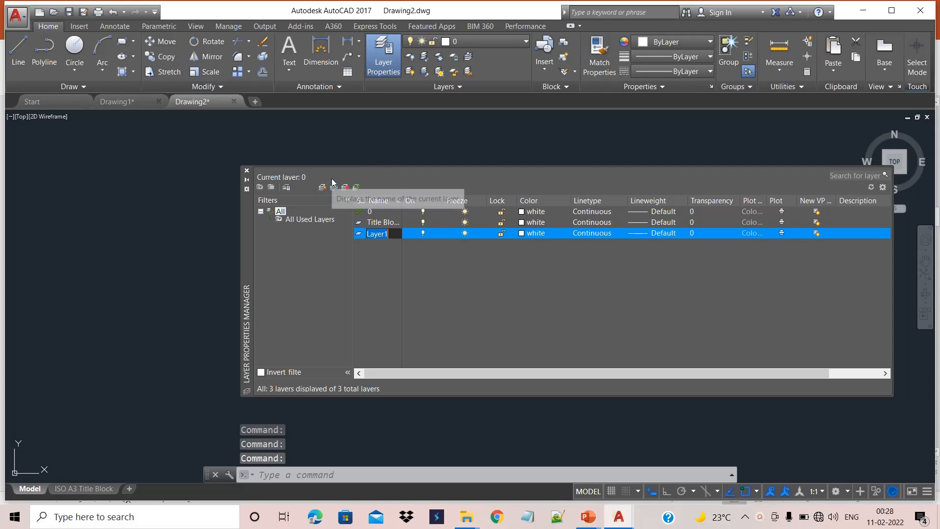
key("BackSpace")
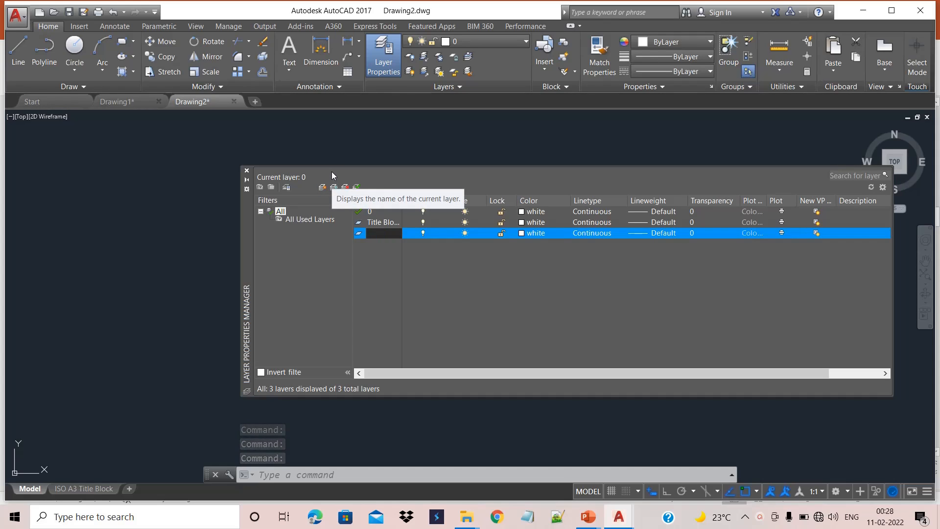
type("wall")
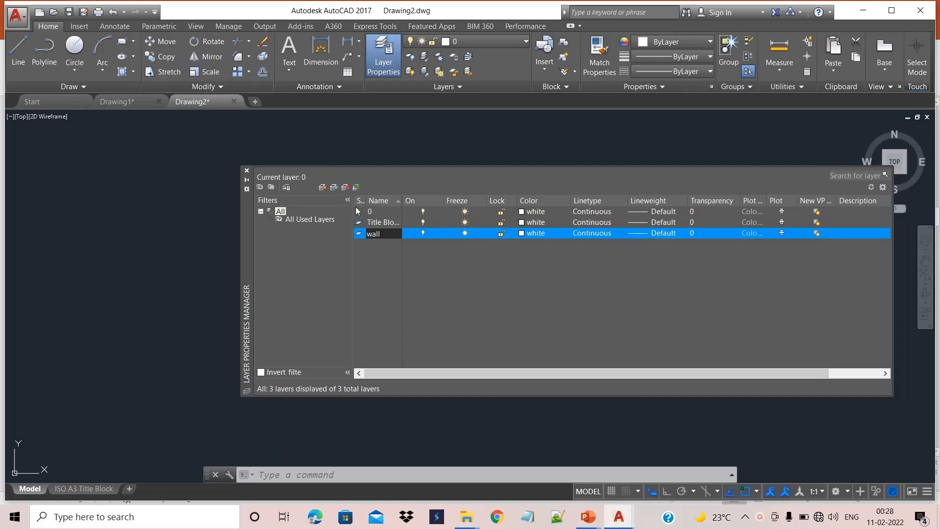
left_click(381, 296)
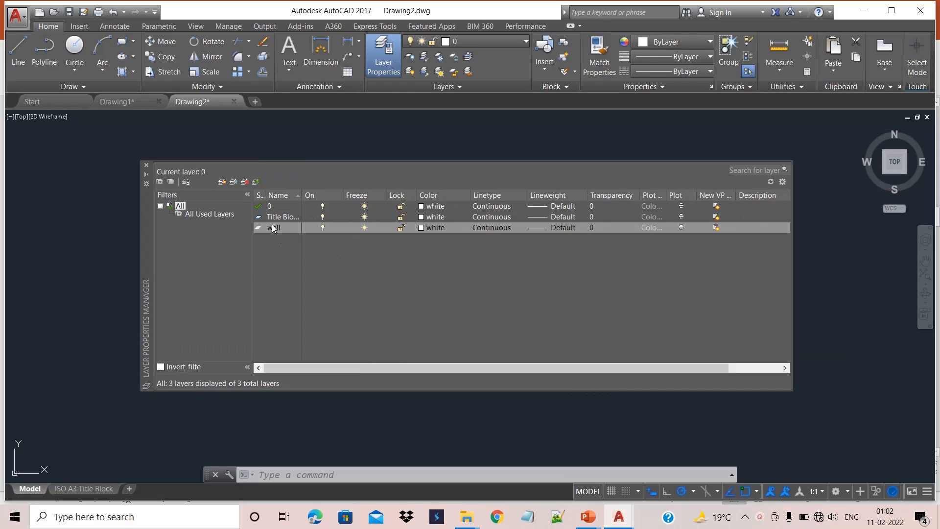
Add a new layer named "door" to the layer list.
left_click(221, 183)
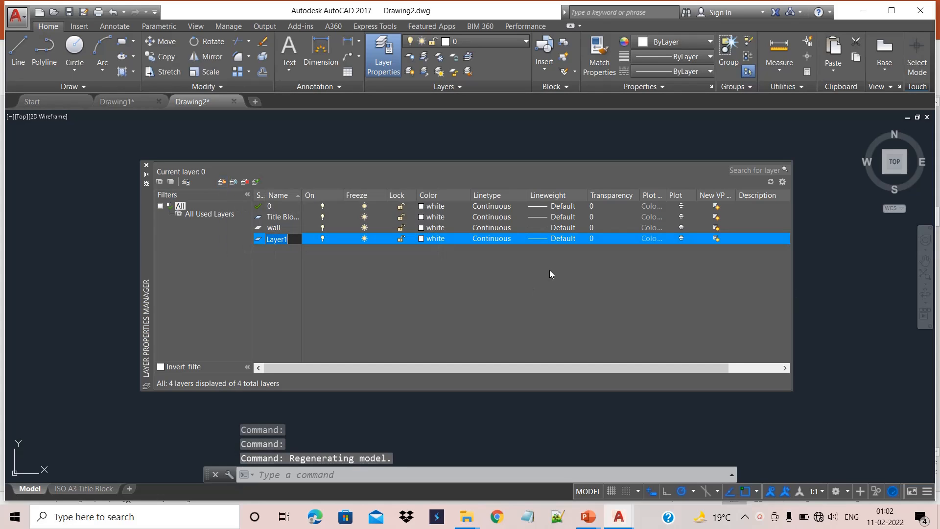
key("BackSpace")
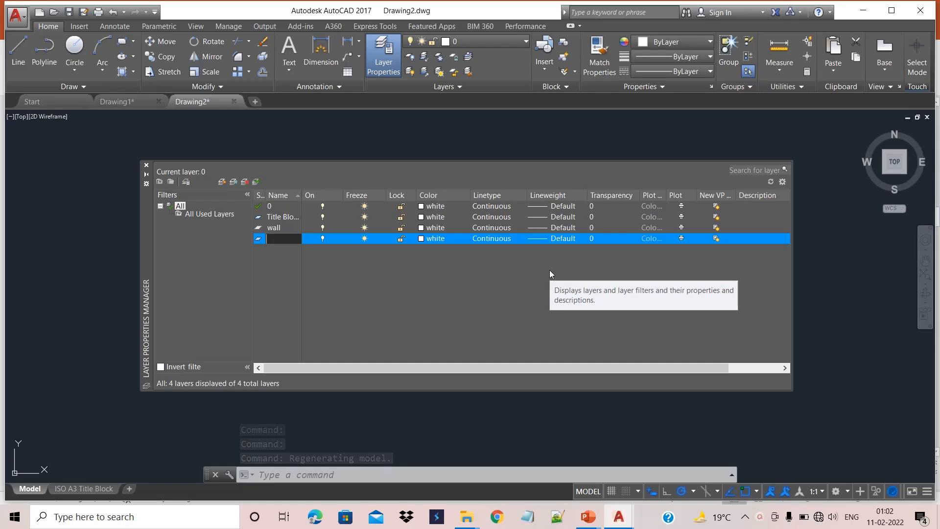
type("door")
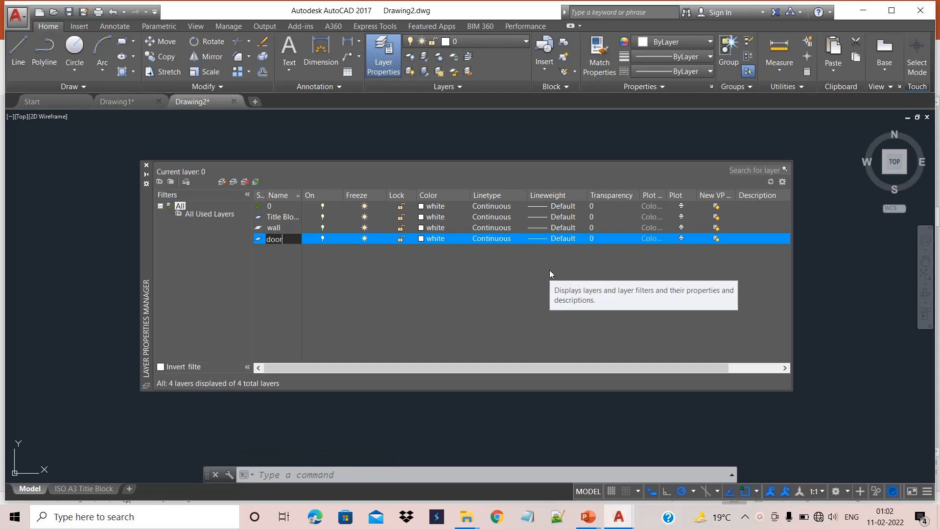
key("Return")
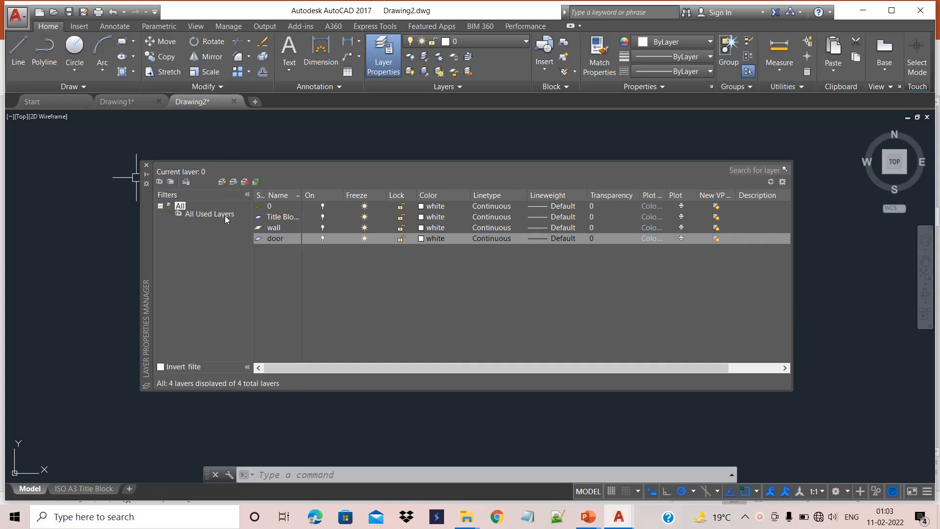
Add a new layer named "window" to the layer list.
left_click(221, 182)
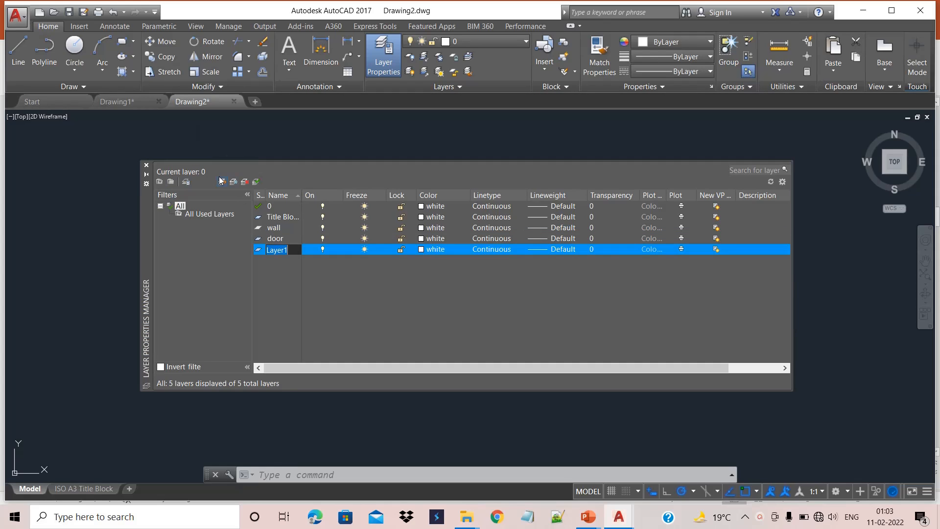
key("BackSpace")
type("window")
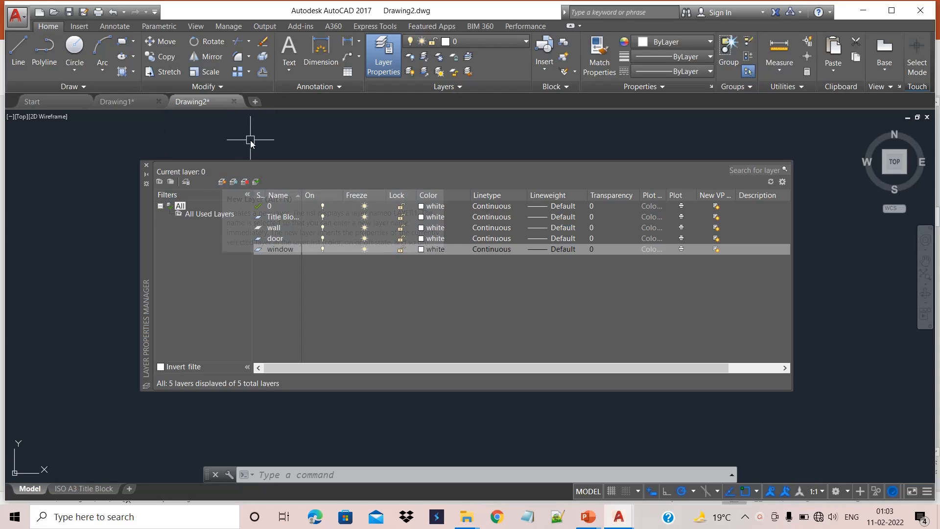
Add a new layer named "text" to the layer list.
left_click(221, 183)
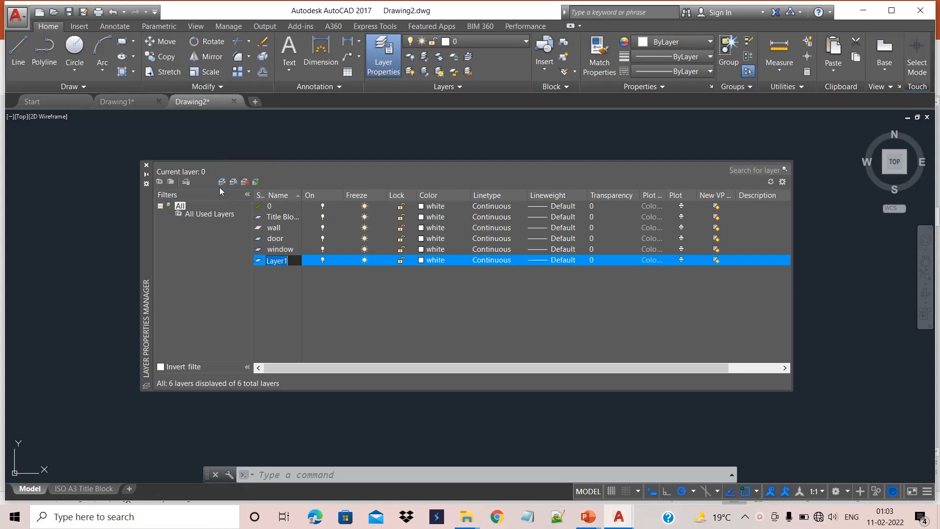
key("BackSpace")
type("text")
left_click(339, 341)
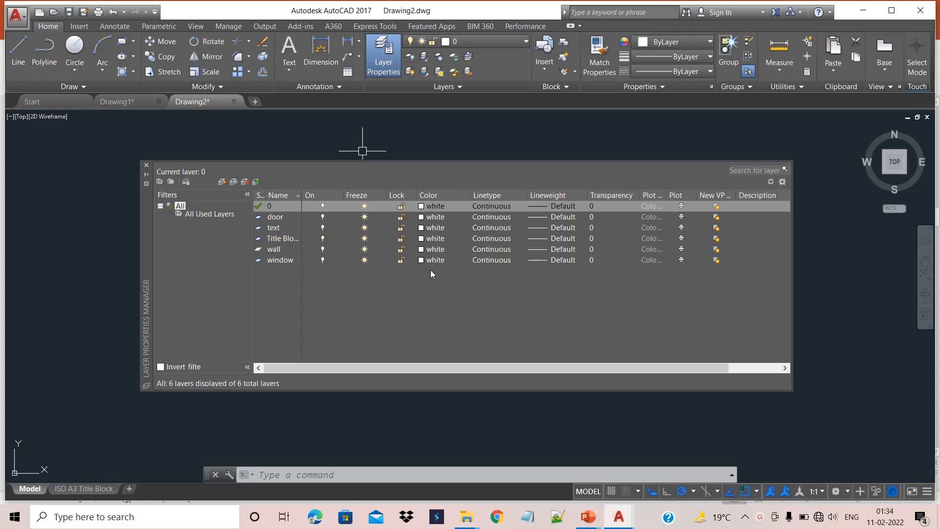
Set the door layer's color to red.
left_click(421, 217)
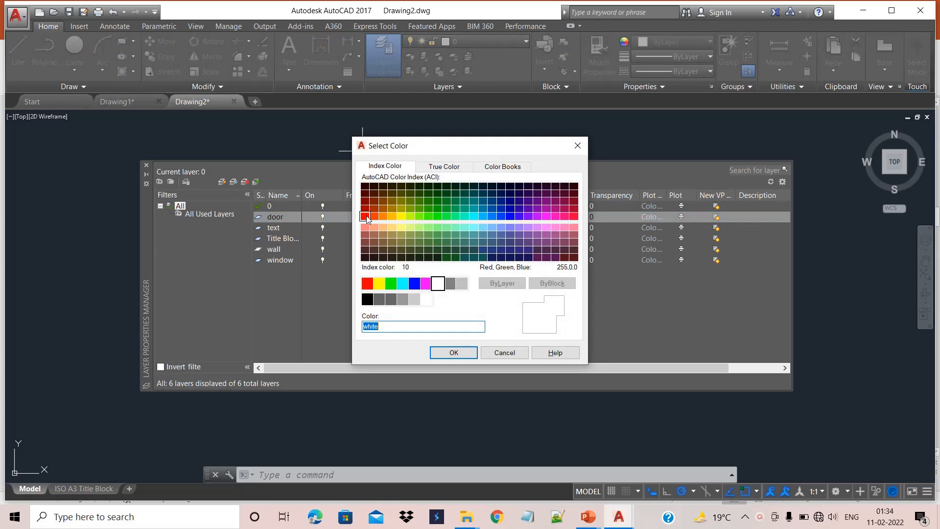
left_click(365, 216)
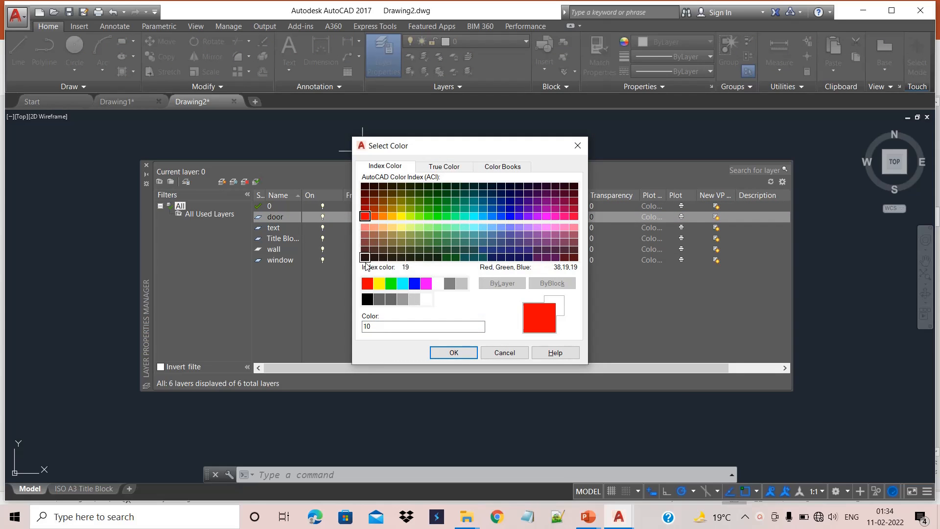
left_click(367, 283)
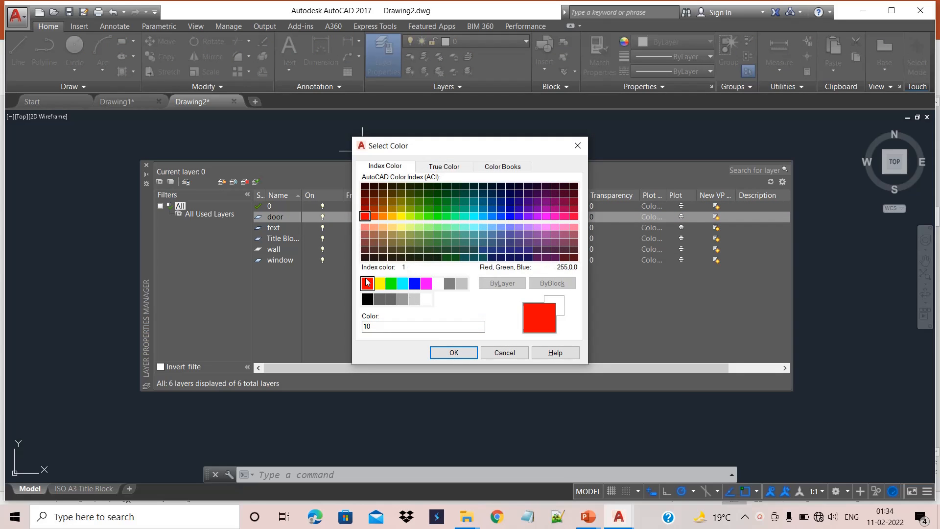
left_click(443, 352)
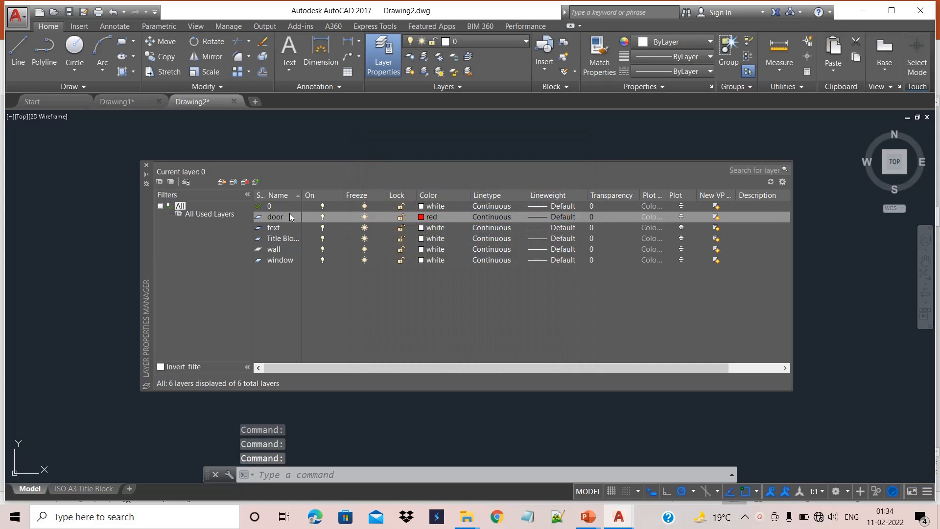
Set the text layer's color to green.
left_click(422, 227)
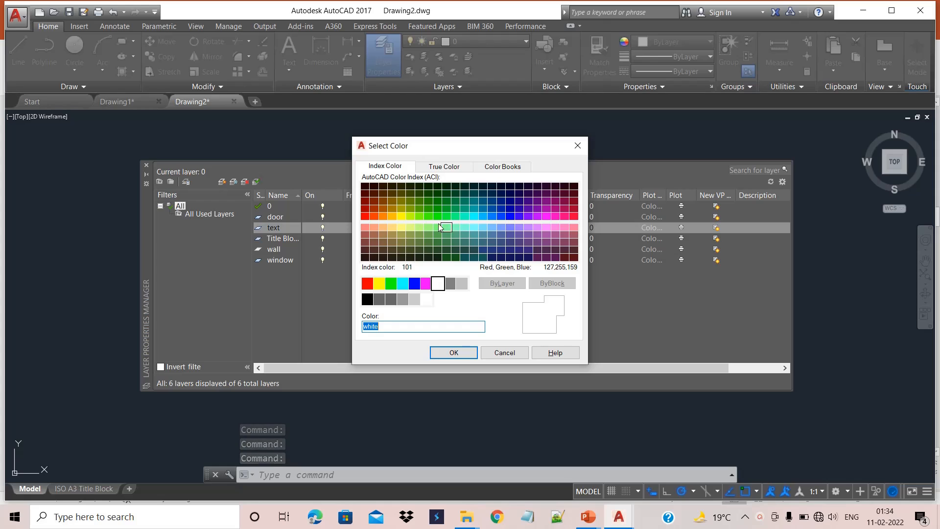
left_click(427, 212)
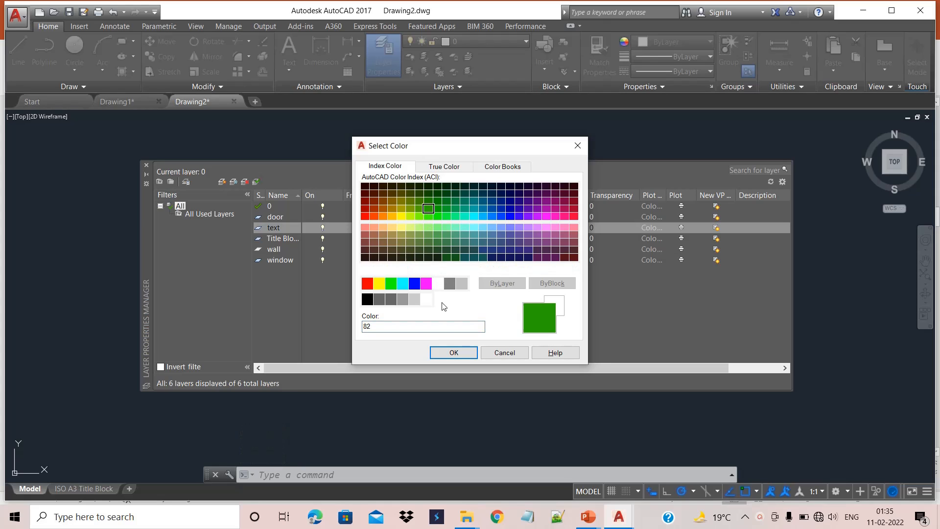
left_click(391, 283)
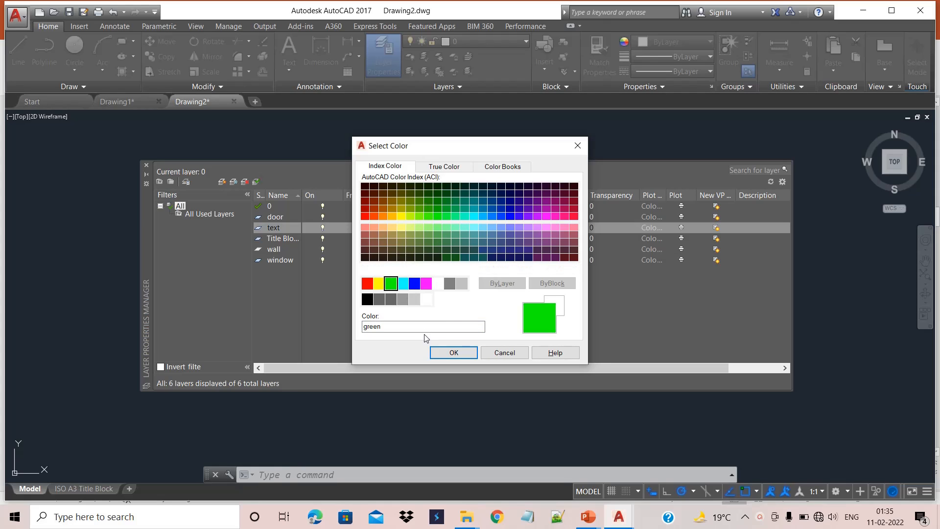
left_click(453, 353)
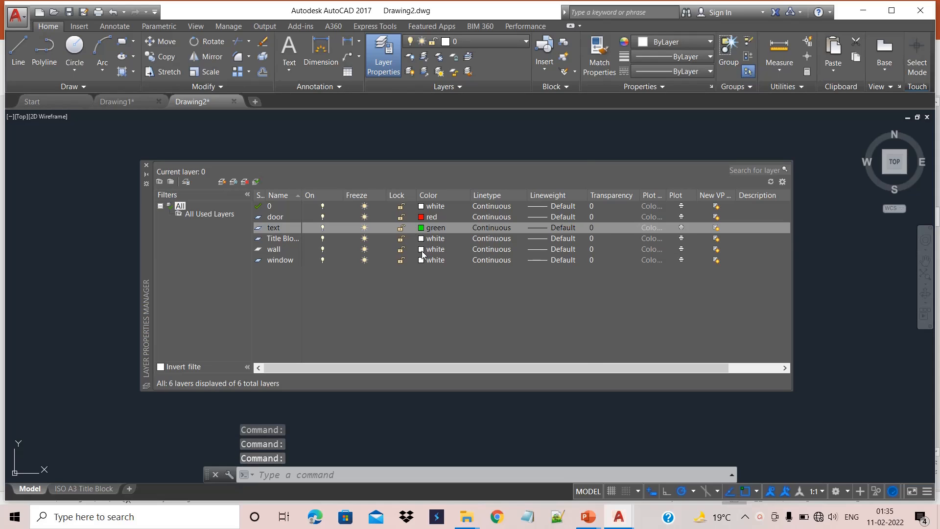
Set the wall layer's color to the dark blue with index color 162.
left_click(422, 251)
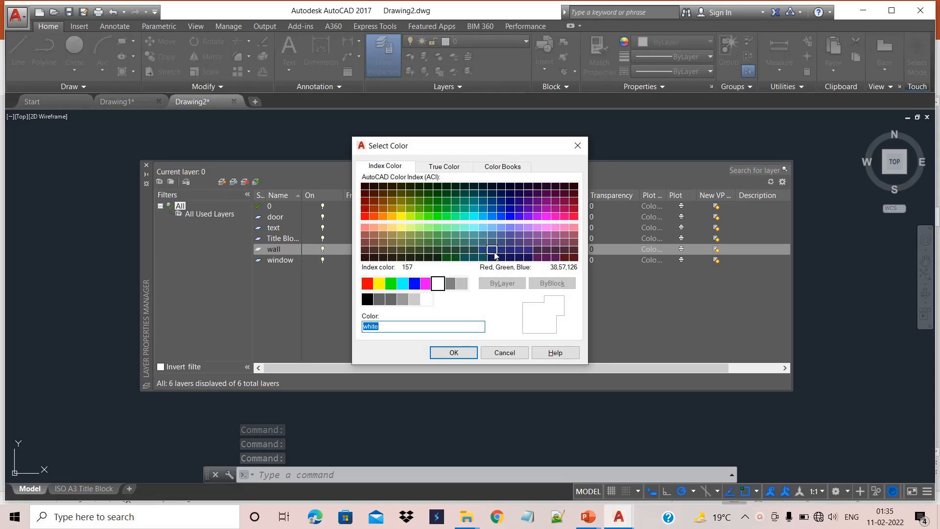
left_click(492, 249)
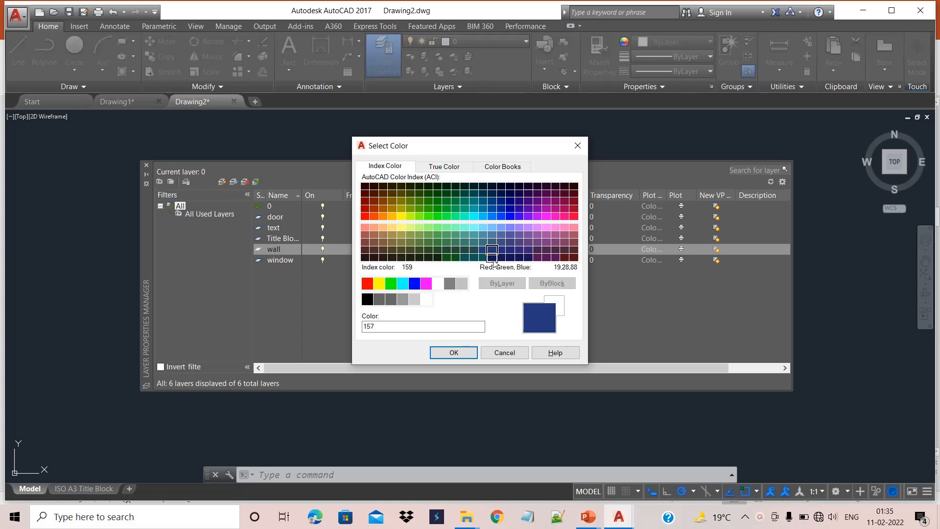
left_click(501, 257)
left_click(500, 216)
left_click(501, 209)
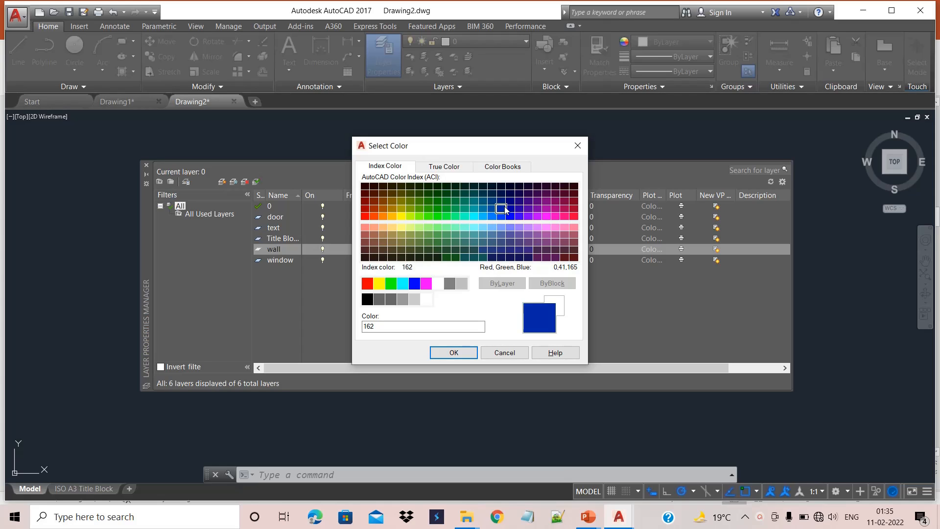
left_click(447, 352)
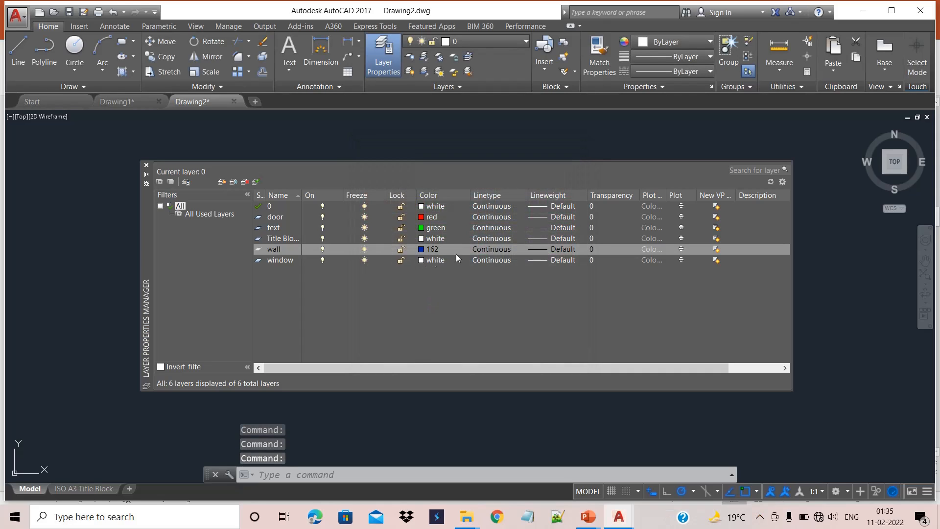
Set the window layer's color to index color 249.
left_click(422, 260)
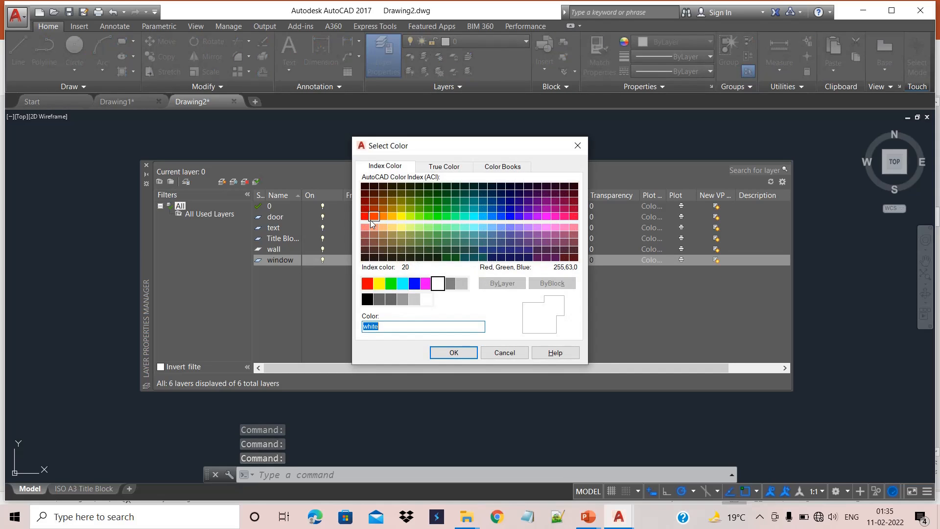
left_click(572, 257)
left_click(460, 352)
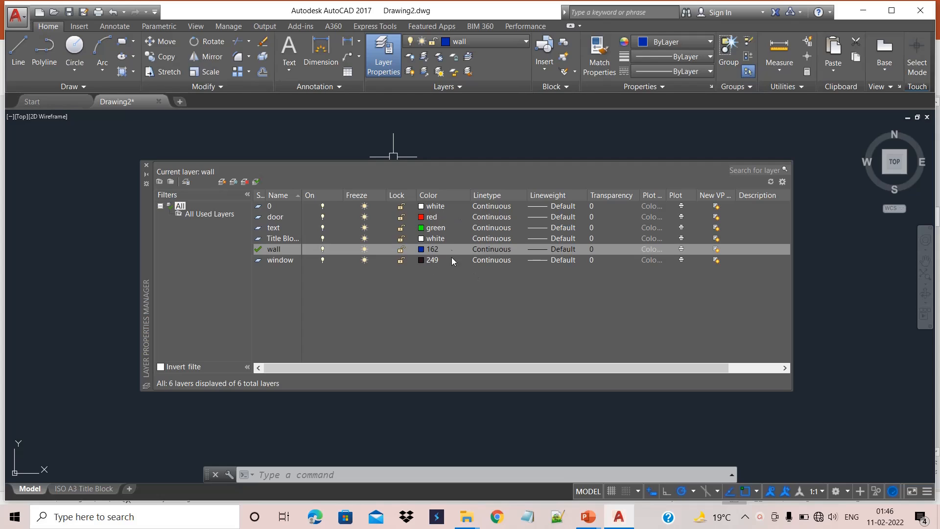
Make the text layer current, and switch the current layer back to wall.
left_click(503, 41)
double_click(270, 229)
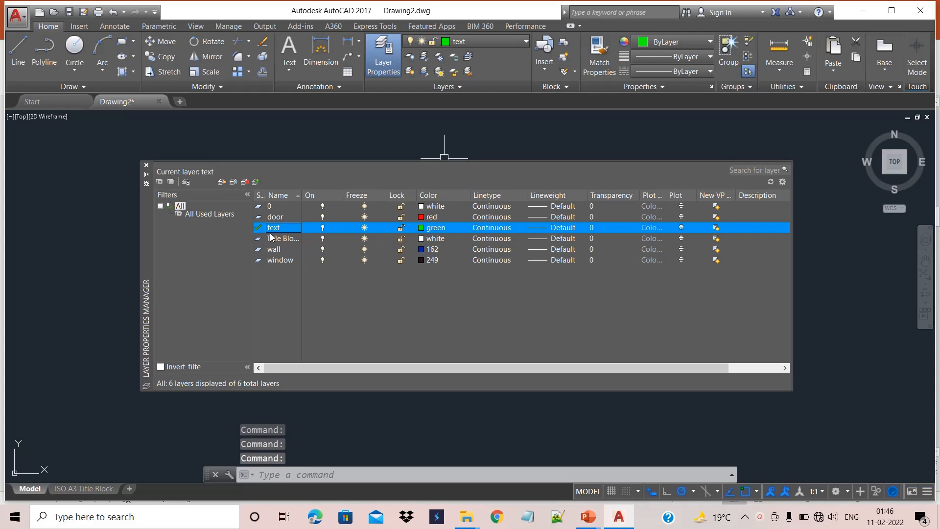
double_click(273, 249)
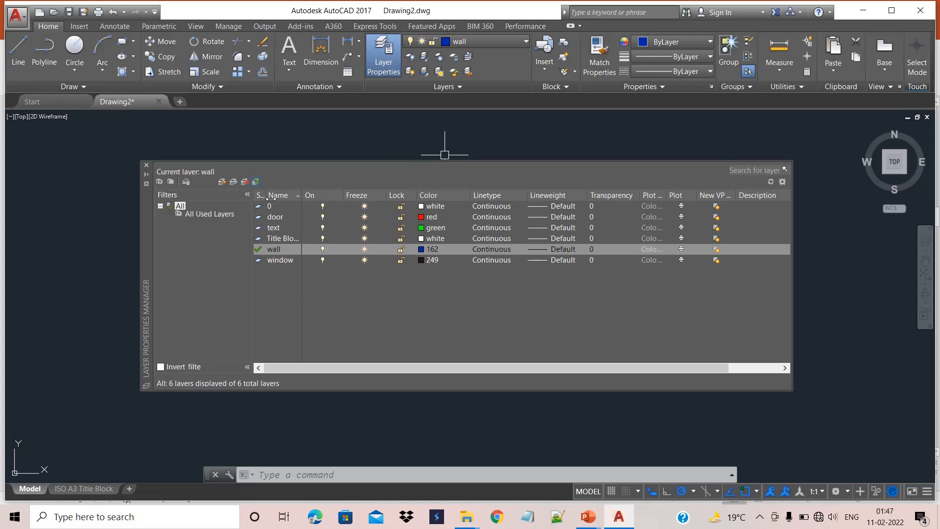
Make the door layer current, and switch the current layer to text.
left_click(273, 219)
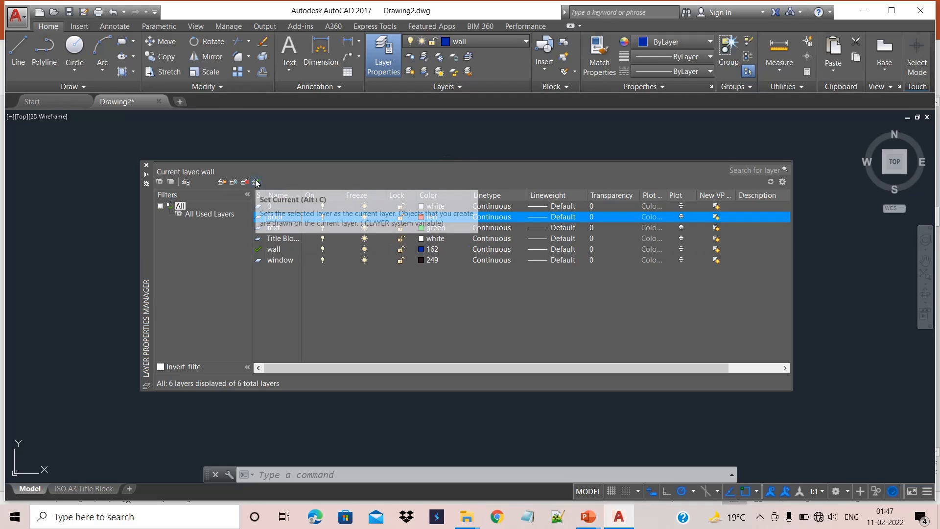
left_click(256, 182)
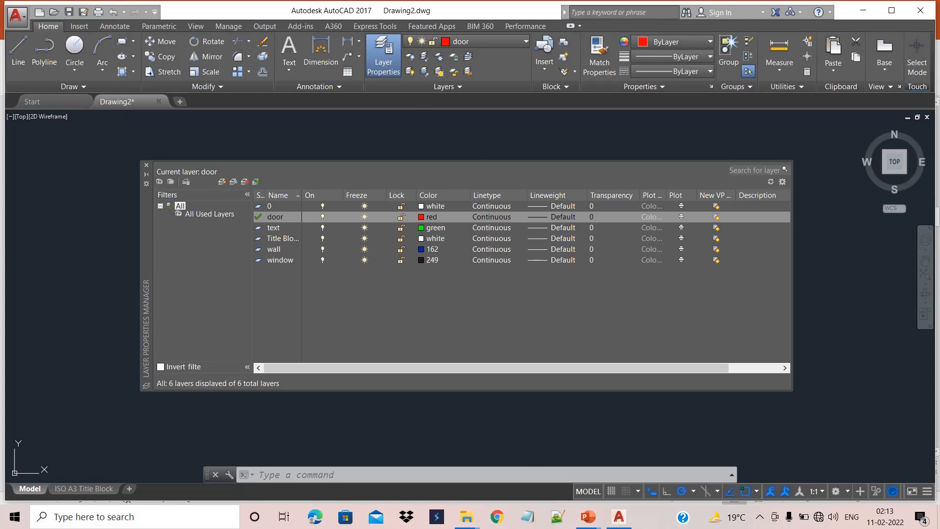
left_click(504, 42)
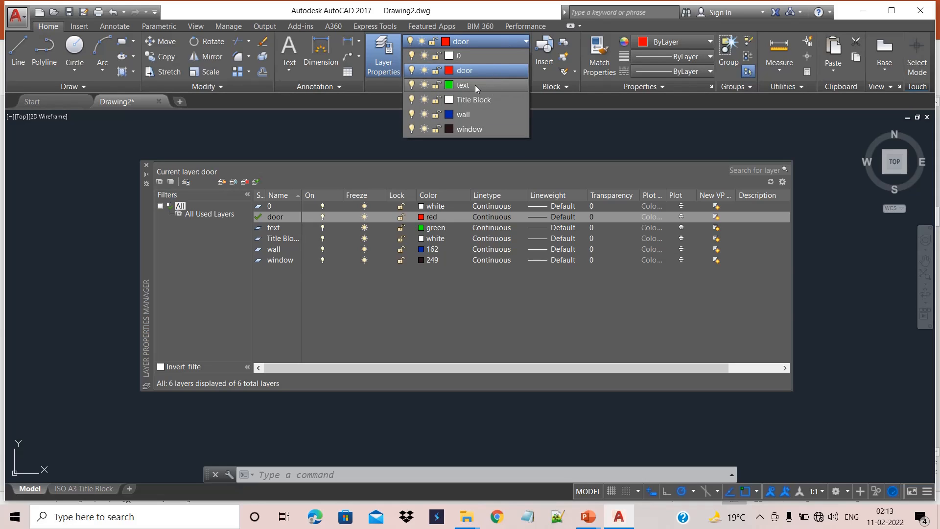
left_click(475, 84)
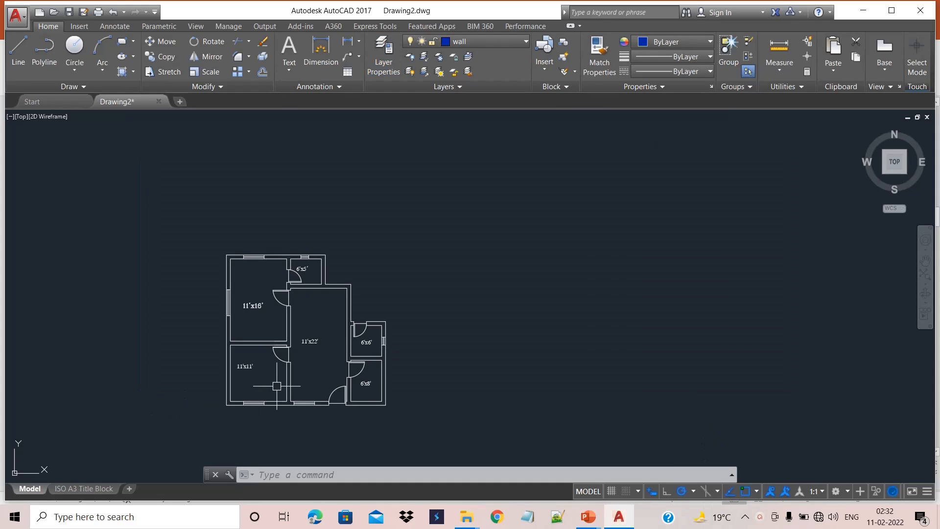
Examine the floor plan's walls, doors, windows and room labels, and the list of available layers.
middle_click_drag(276, 385, 324, 325)
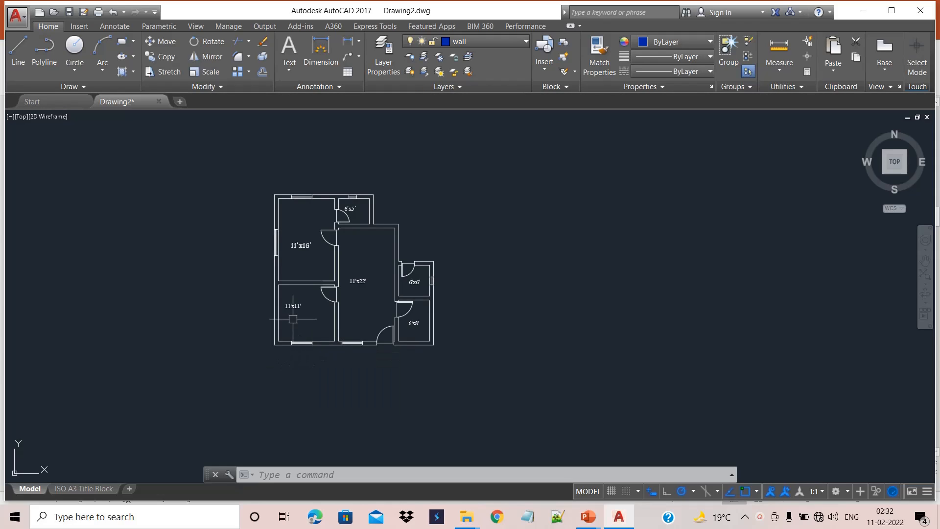
scroll(360, 313, "up", 4)
middle_click_drag(361, 290, 359, 376)
scroll(359, 263, "down", 4)
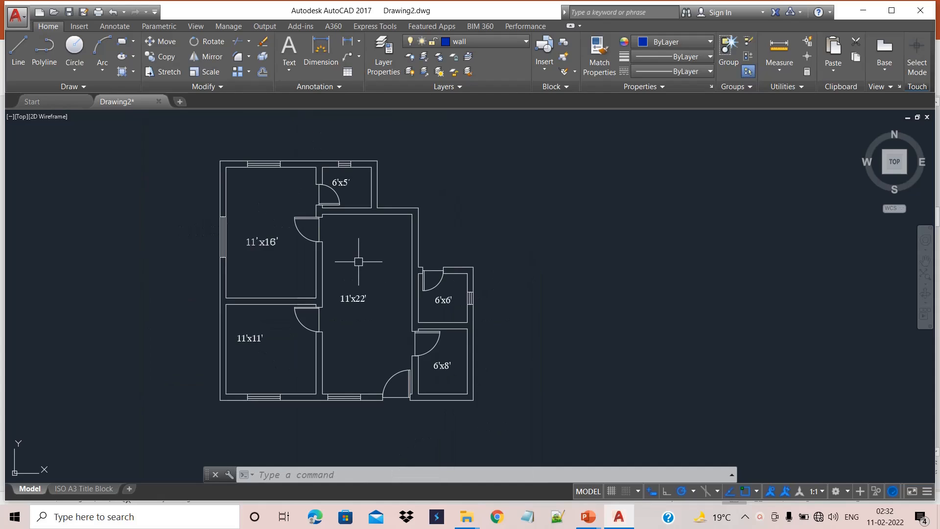
mouse_move(359, 258)
middle_mouse_down()
mouse_move(359, 296)
mouse_move(345, 245)
mouse_move(368, 211)
middle_mouse_up()
scroll(360, 303, "up", 2)
scroll(345, 244, "up", 2)
scroll(345, 245, "down", 2)
scroll(345, 245, "up", 2)
scroll(345, 245, "down", 2)
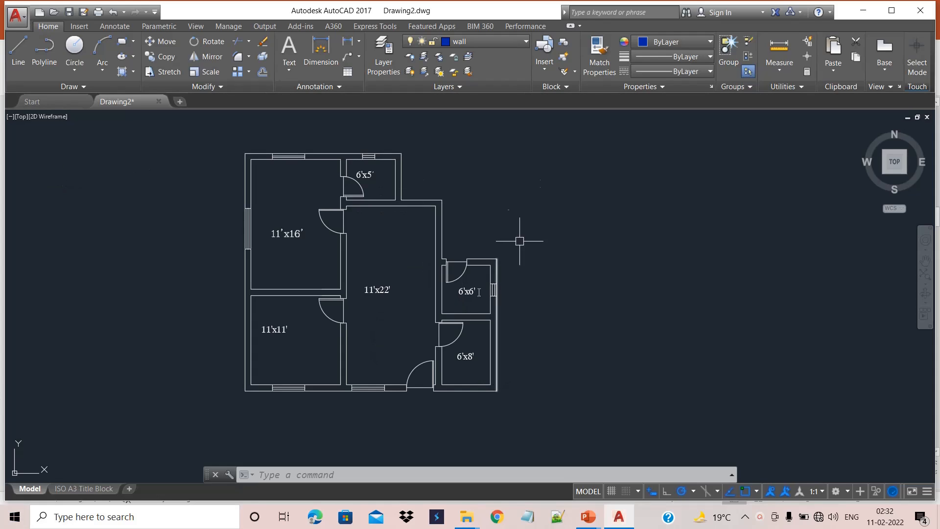
left_click(510, 41)
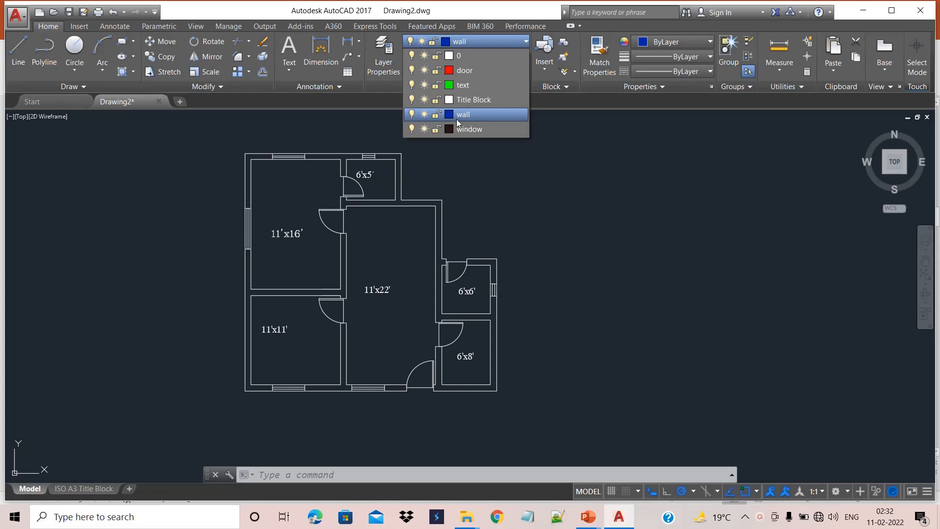
left_click(407, 155)
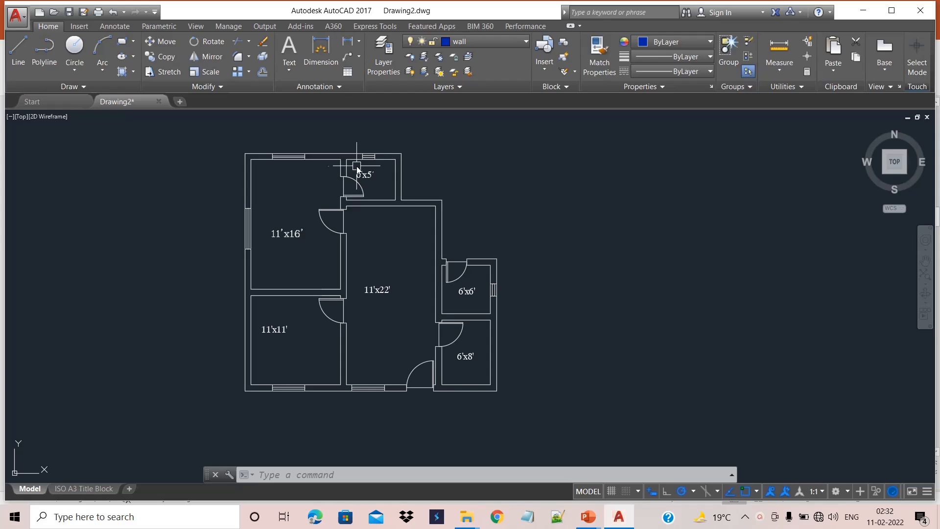
Select all lines similar to the upper inner wall line of the 11'x16' room and assign them to the wall layer.
left_click(316, 161)
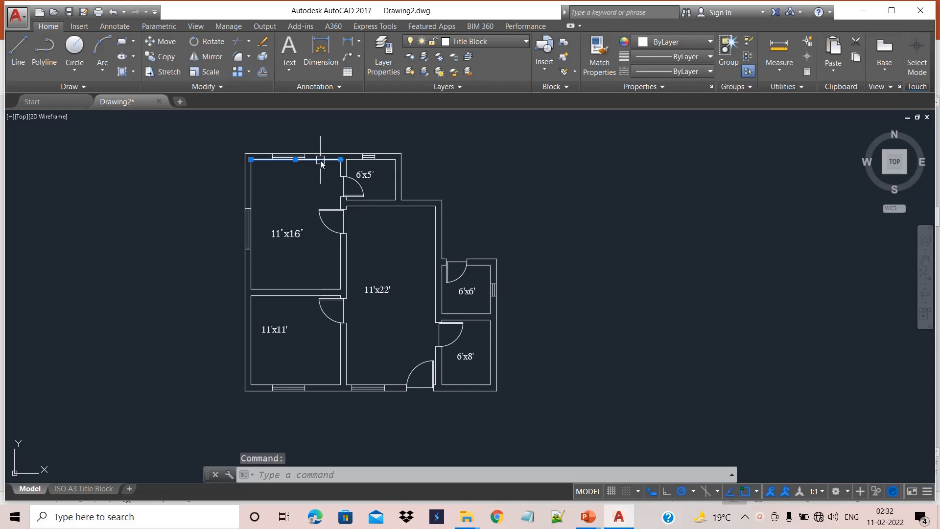
right_click(321, 161)
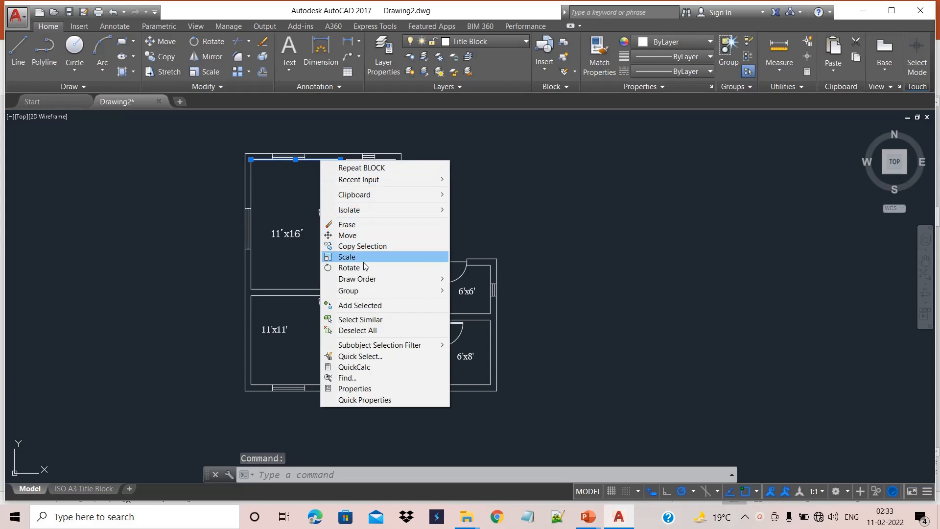
left_click(373, 317)
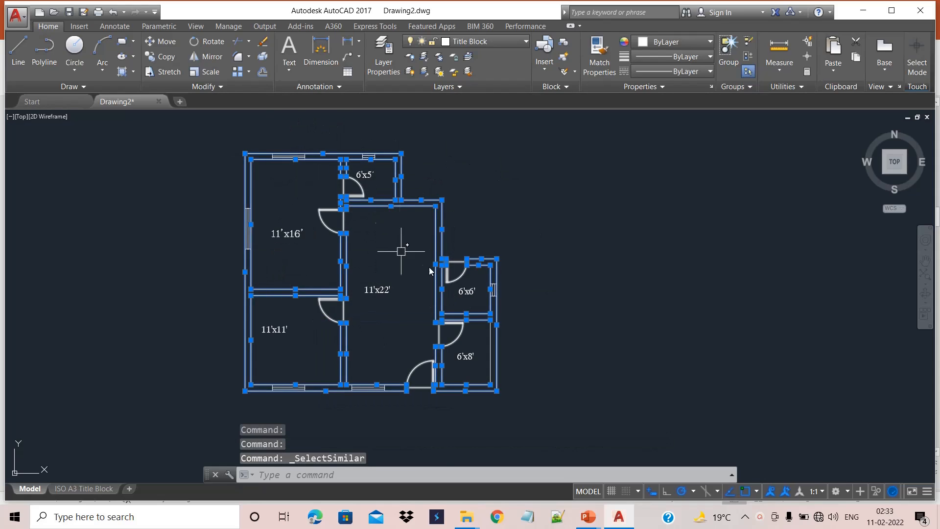
left_click(483, 43)
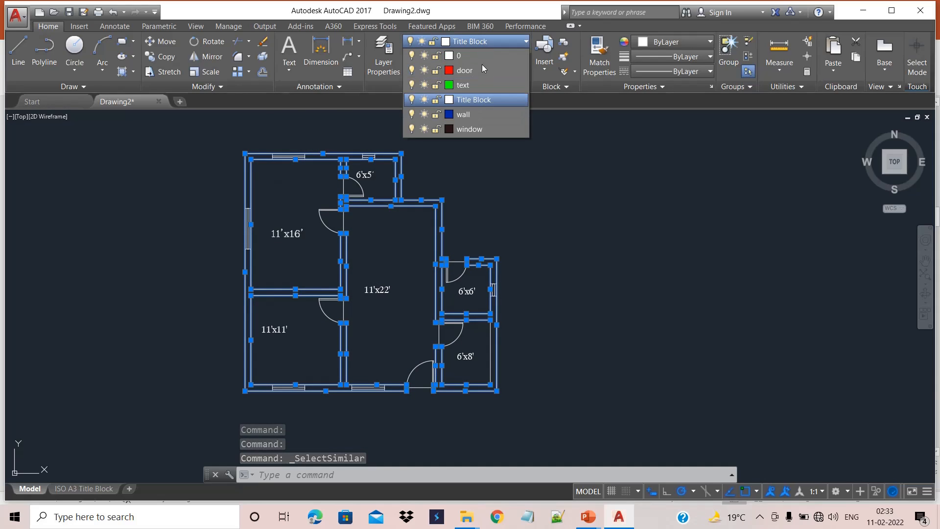
left_click(469, 114)
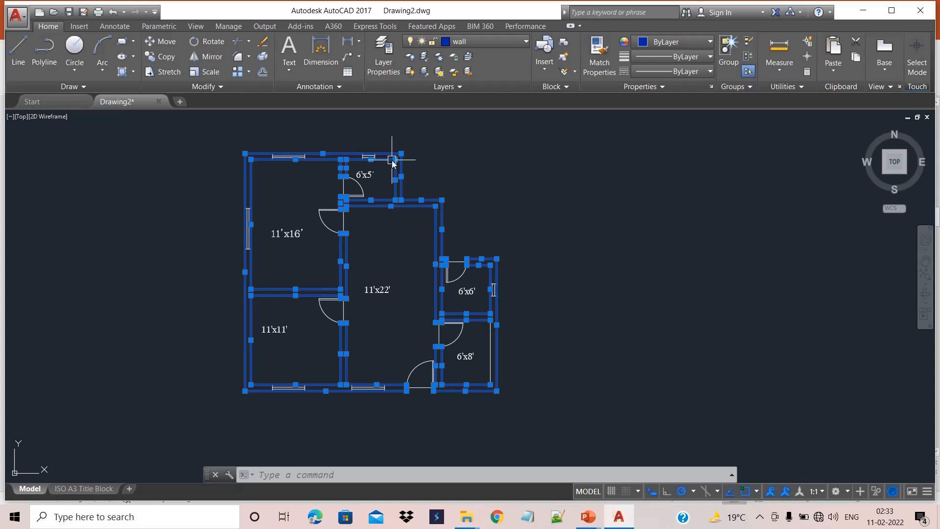
key("Escape")
Set the window layer's color to magenta and close the Layer Properties Manager.
middle_click_drag(392, 163, 424, 178)
scroll(336, 180, "up", 2)
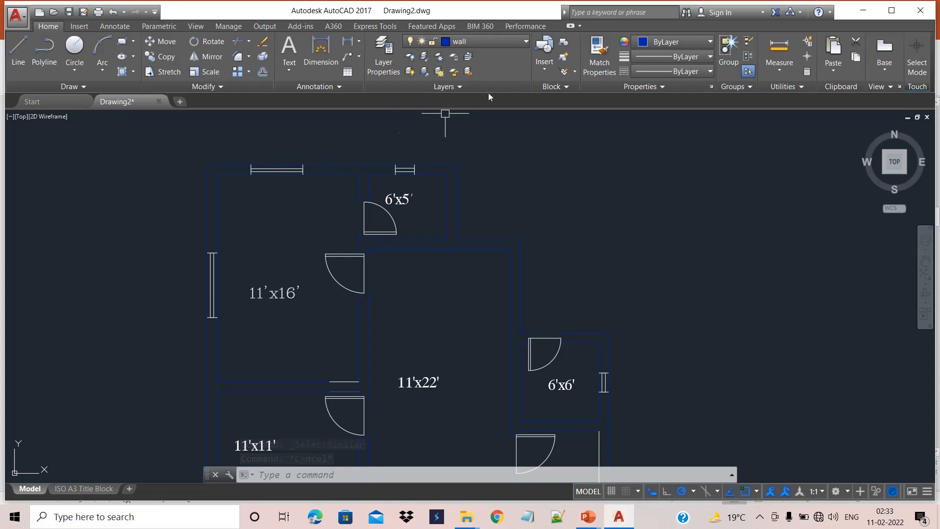
left_click(498, 42)
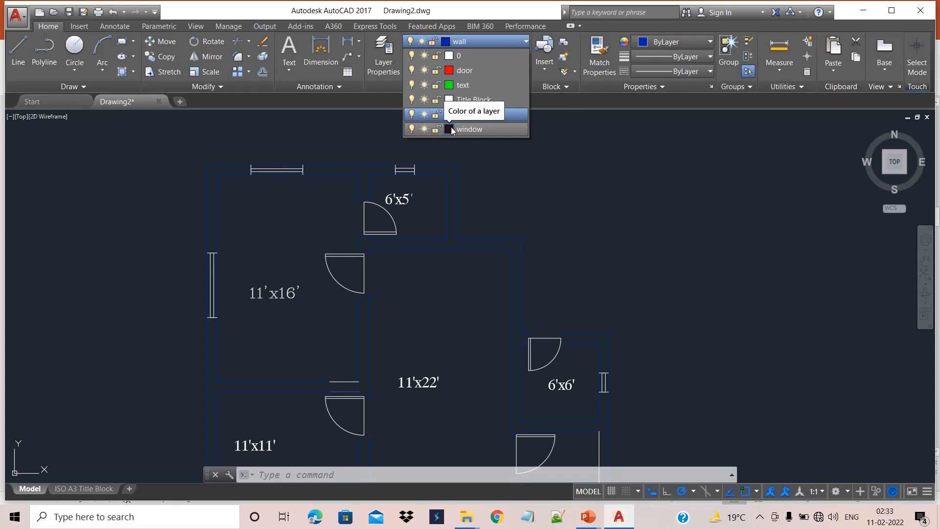
left_click(384, 54)
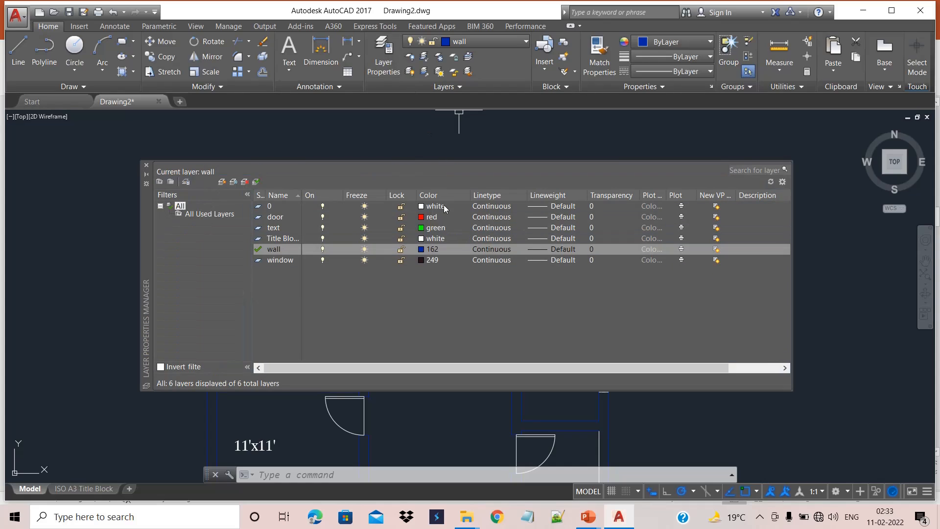
left_click(421, 260)
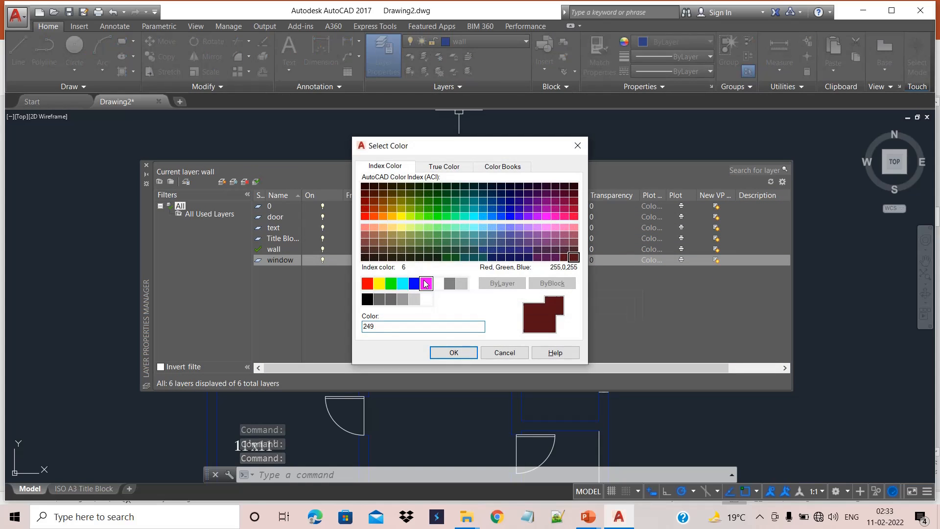
left_click(425, 282)
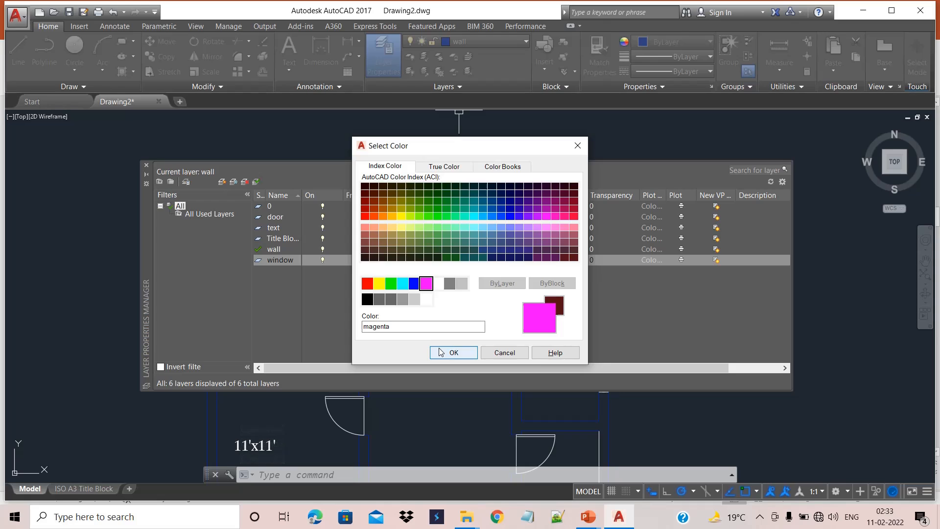
left_click(440, 351)
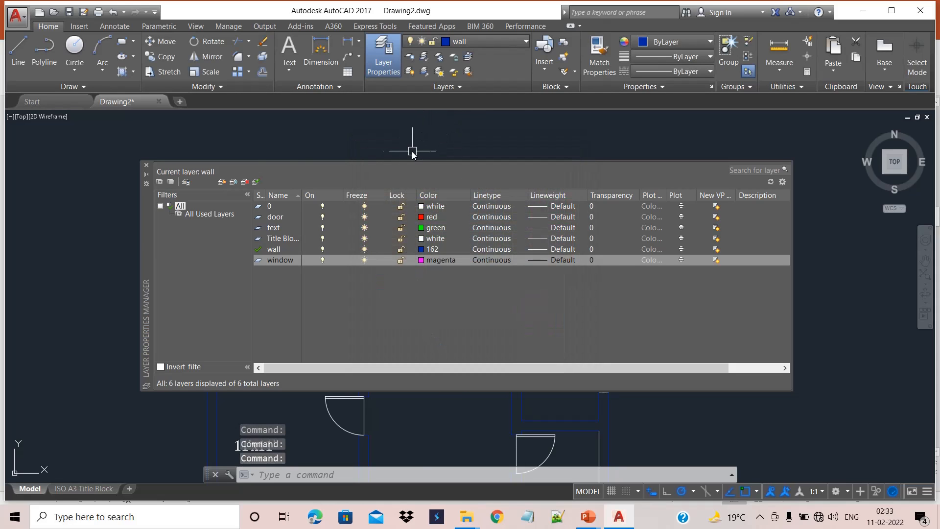
left_click(147, 166)
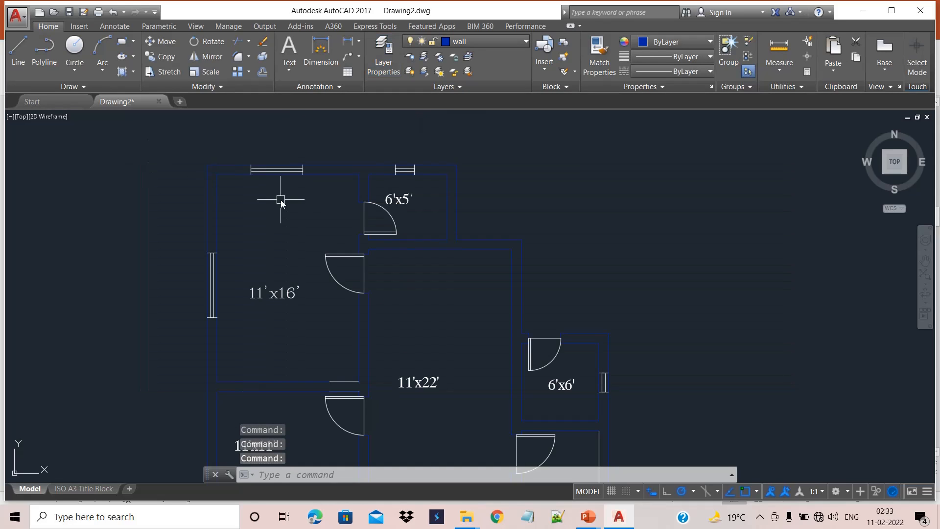
Assign the window symbols of the floor plan to the window layer and clear the selection.
scroll(263, 172, "up", 5)
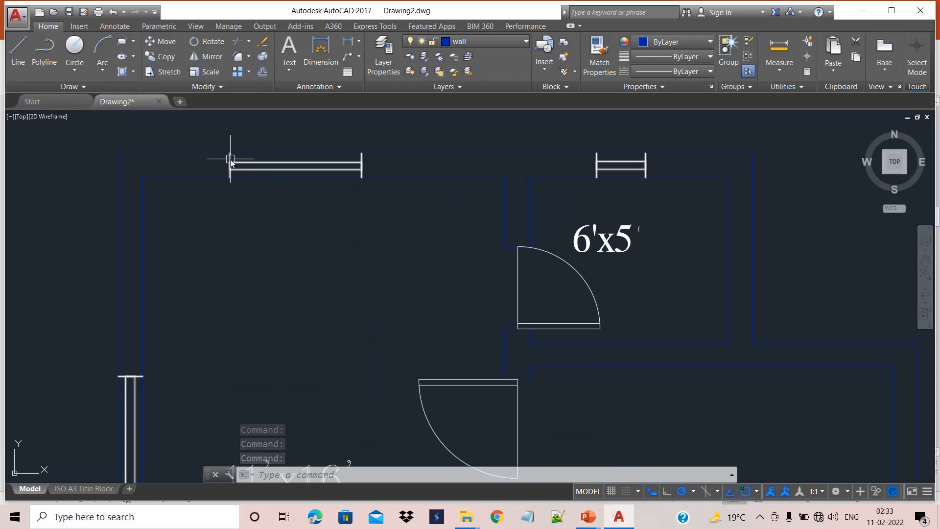
scroll(311, 153, "down", 4)
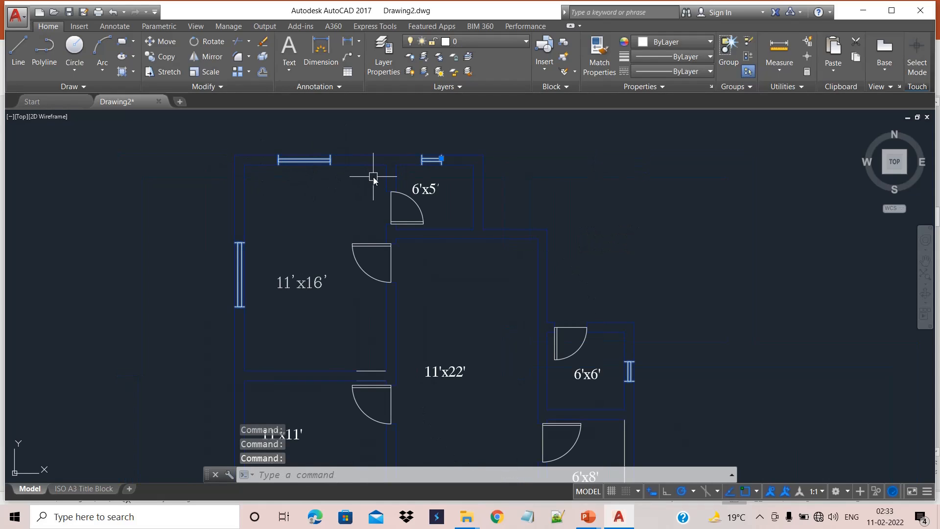
left_click(475, 43)
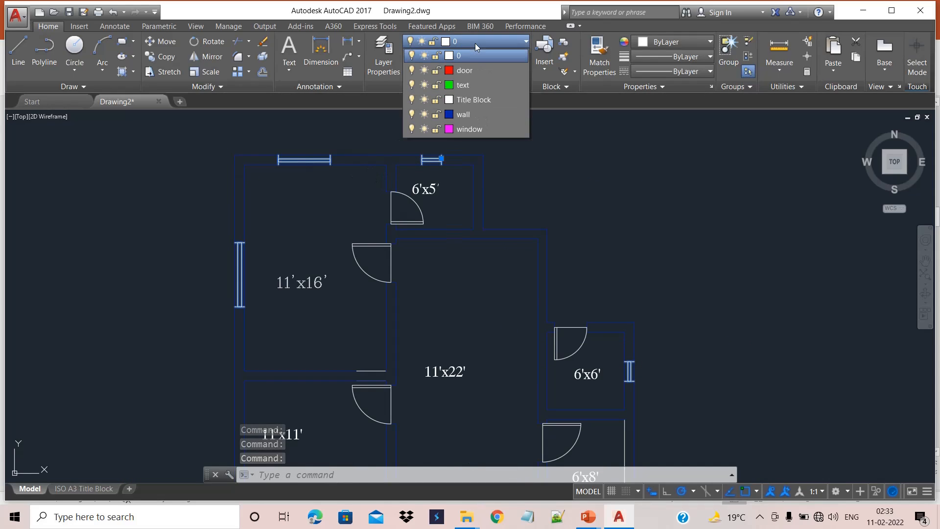
left_click(467, 129)
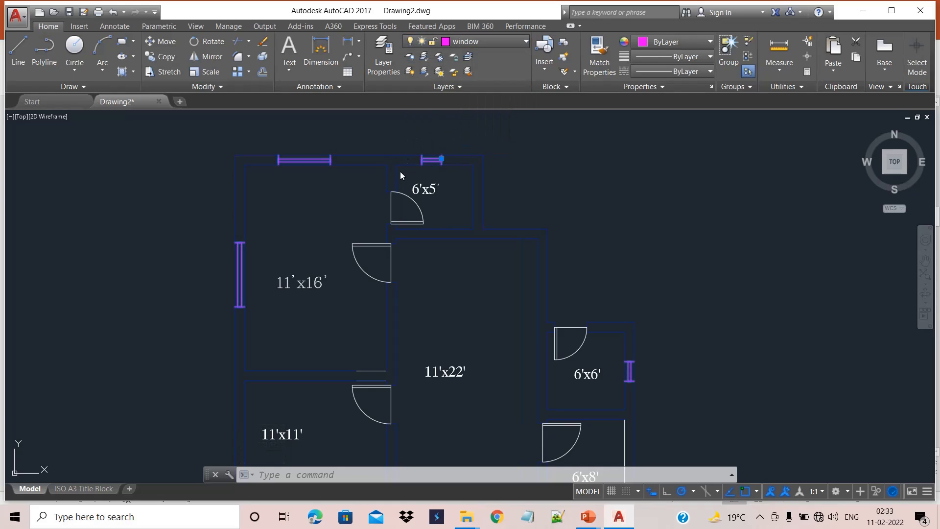
key("Escape")
key("Escape")
Assign the door symbols of the floor plan to the door layer and clear the selection.
scroll(366, 185, "down", 1)
middle_click_drag(366, 185, 308, 194)
scroll(310, 195, "up", 2)
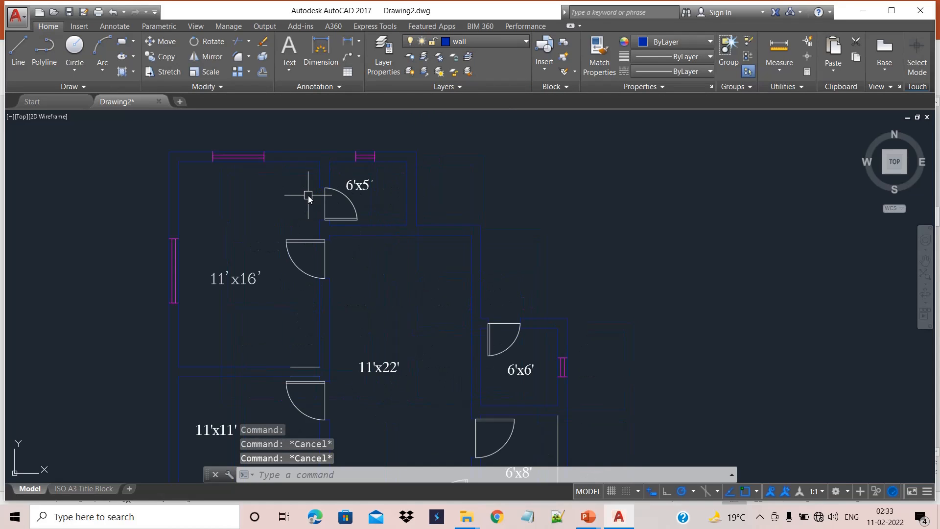
left_click(352, 206)
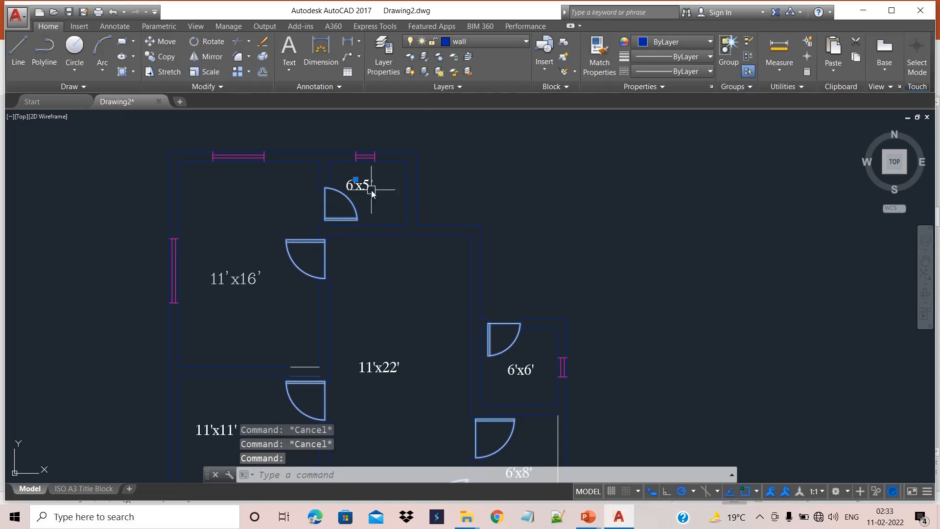
left_click(462, 43)
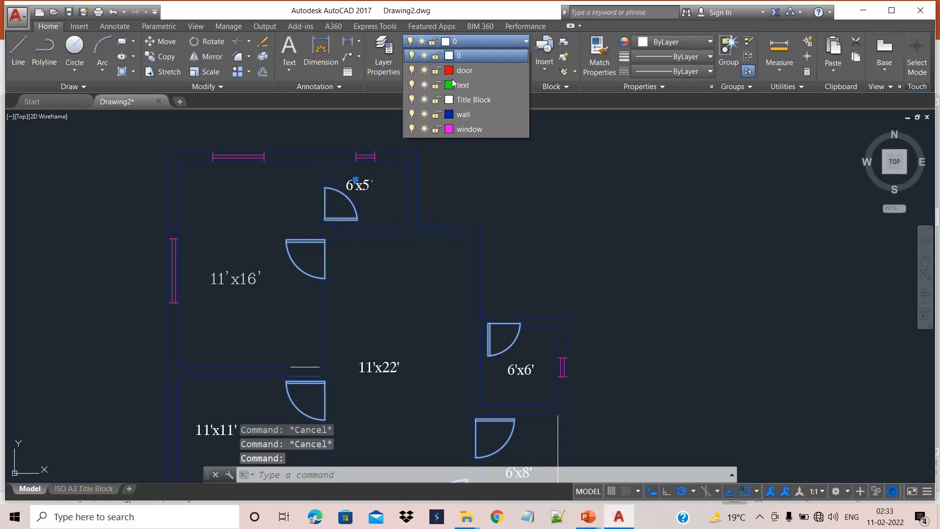
left_click(465, 71)
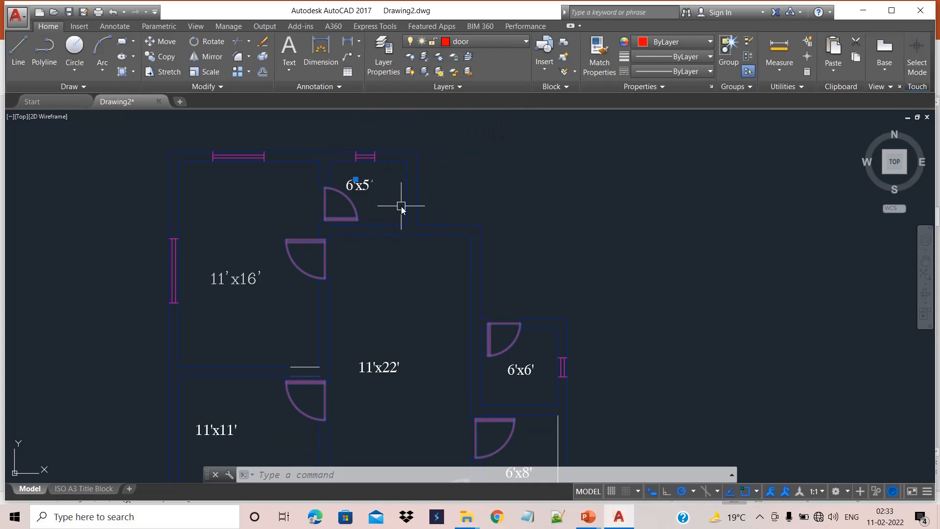
key("Escape")
scroll(414, 203, "down", 3)
middle_click_drag(454, 185, 388, 193)
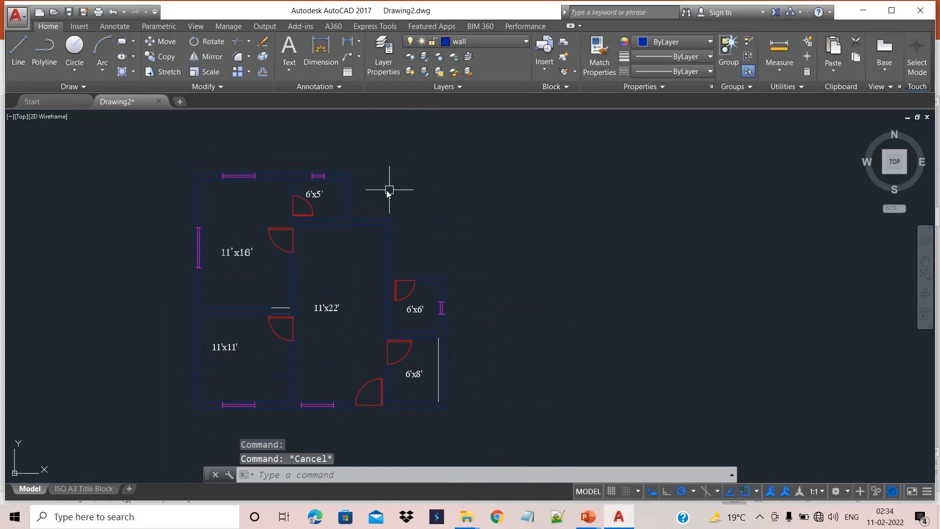
scroll(322, 195, "up", 2)
left_click(331, 199)
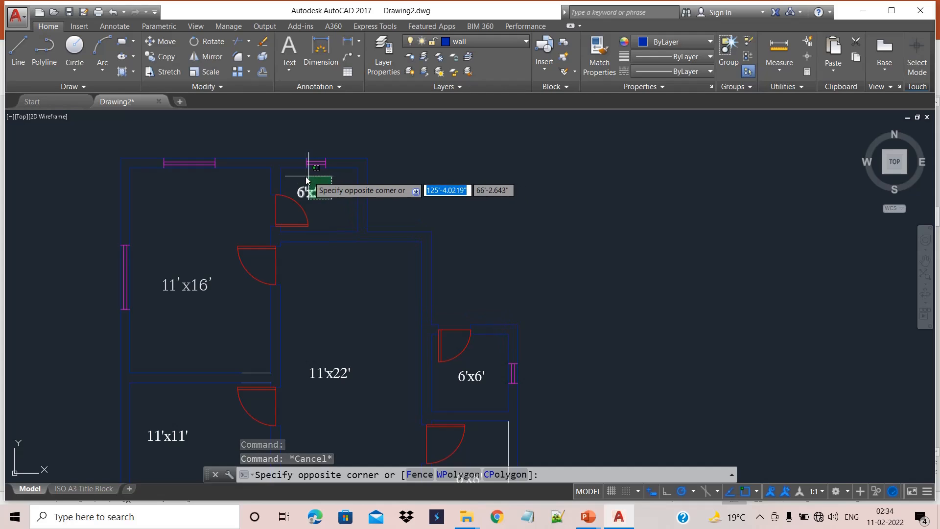
left_click(299, 186)
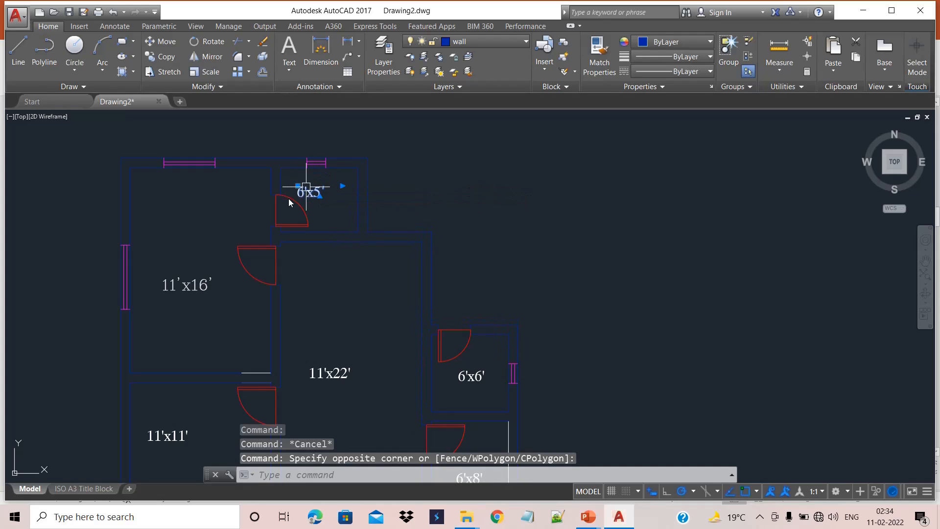
left_click(197, 267)
left_click(156, 295)
middle_click_drag(178, 329, 213, 266)
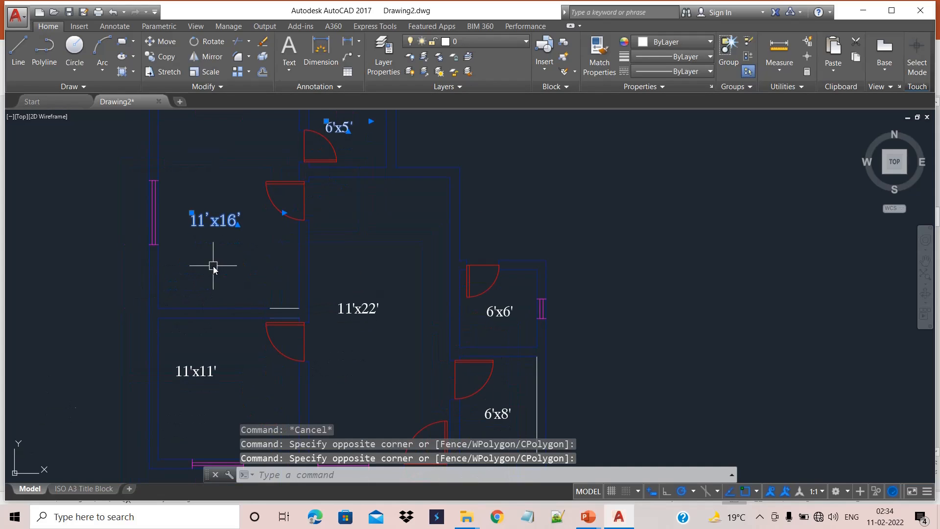
left_click(360, 338)
left_click(339, 243)
left_click(510, 336)
left_click(491, 286)
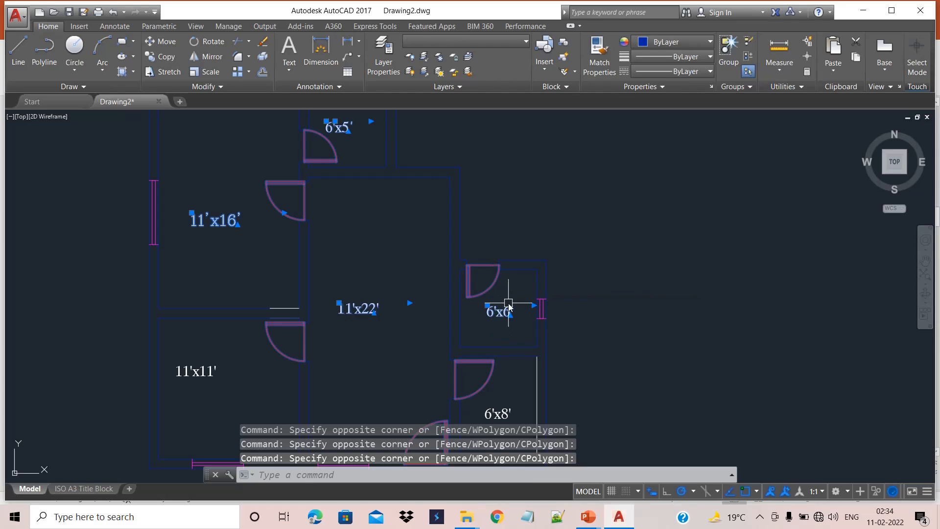
key("Escape")
key("Escape")
Select all room labels similar to the 6'x5' label, assign them to the text layer and clear the selection.
middle_click_drag(410, 210, 373, 185)
left_click(369, 178)
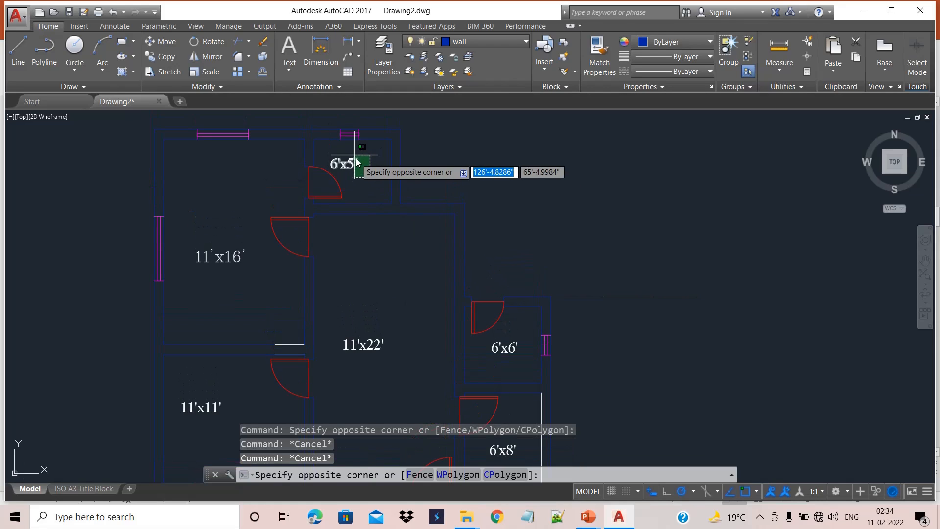
left_click(356, 155)
right_click(353, 154)
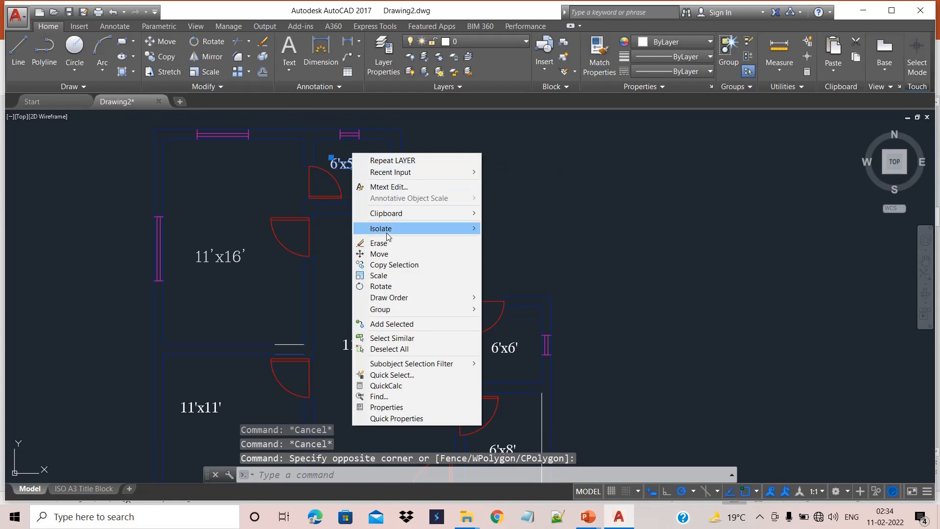
left_click(386, 338)
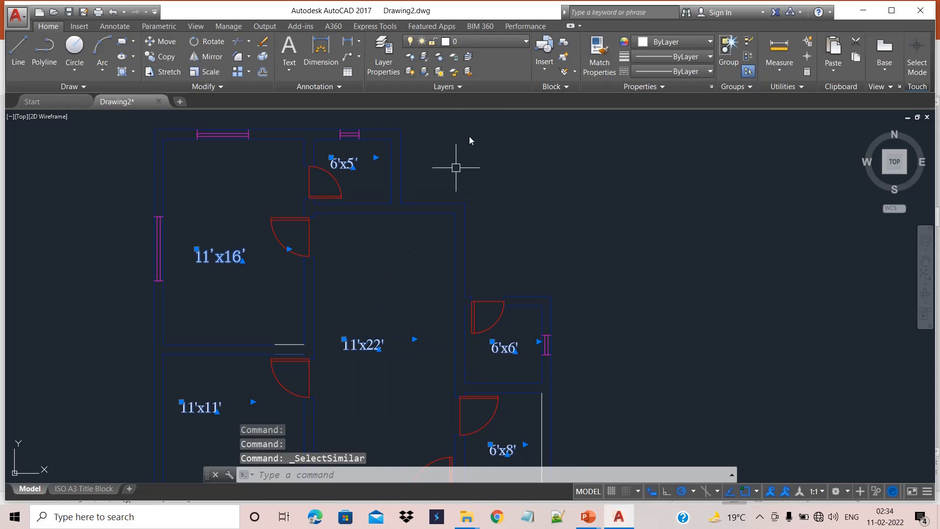
left_click(475, 43)
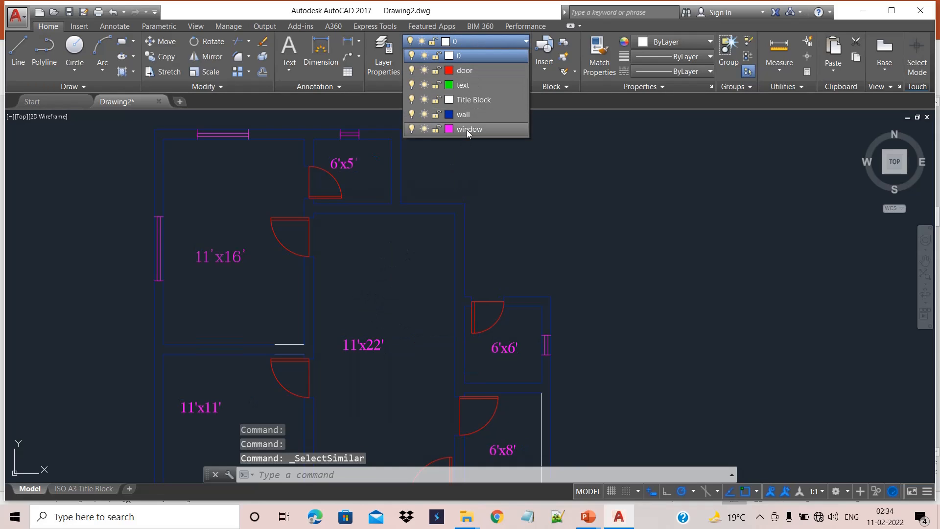
left_click(468, 86)
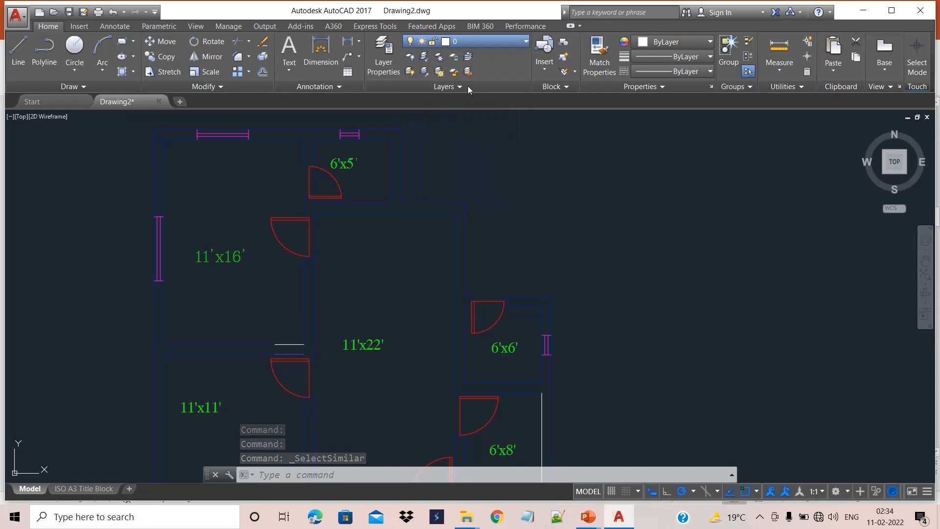
key("Escape")
scroll(634, 210, "down", 5)
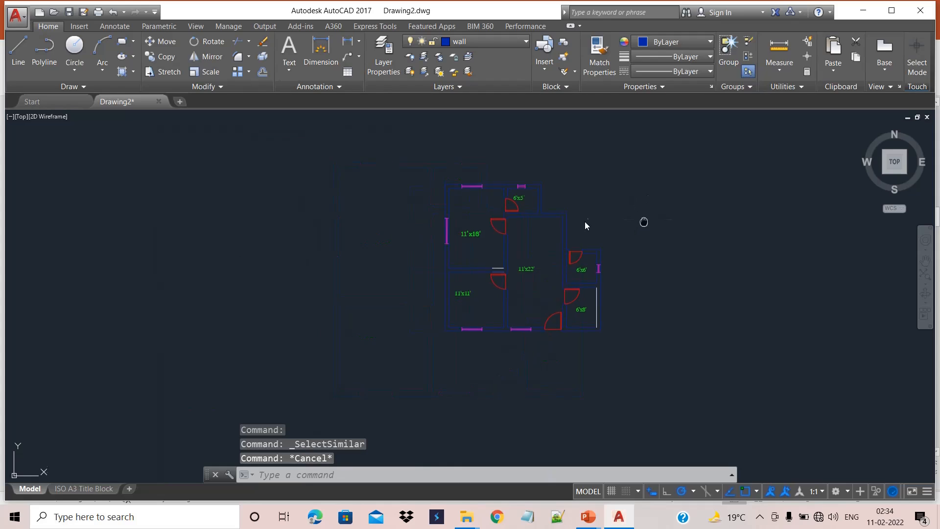
scroll(384, 247, "up", 5)
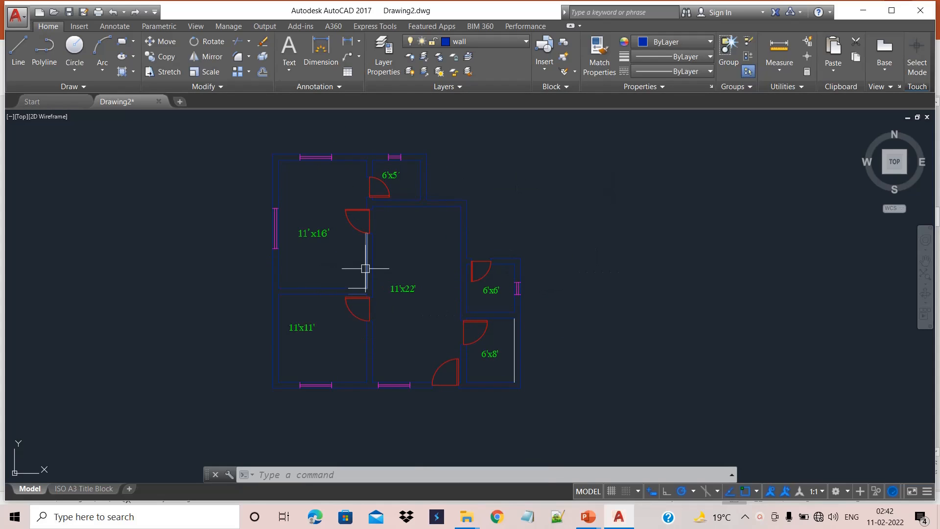
mouse_move(365, 268)
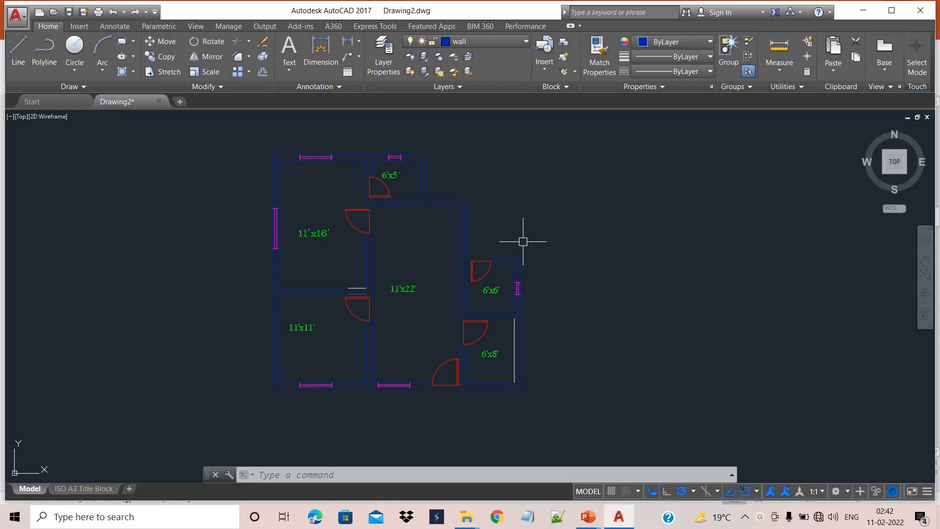
middle_click_drag(434, 235, 445, 250)
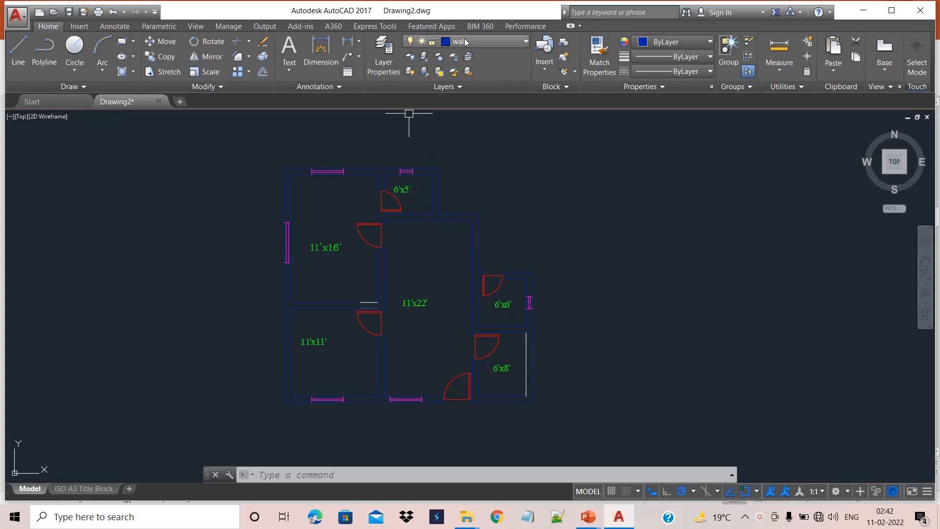
From the wall layer's linetype selection, reload the ACAD_ISO03W100 dash-space linetype from acadiso.lin.
left_click(379, 66)
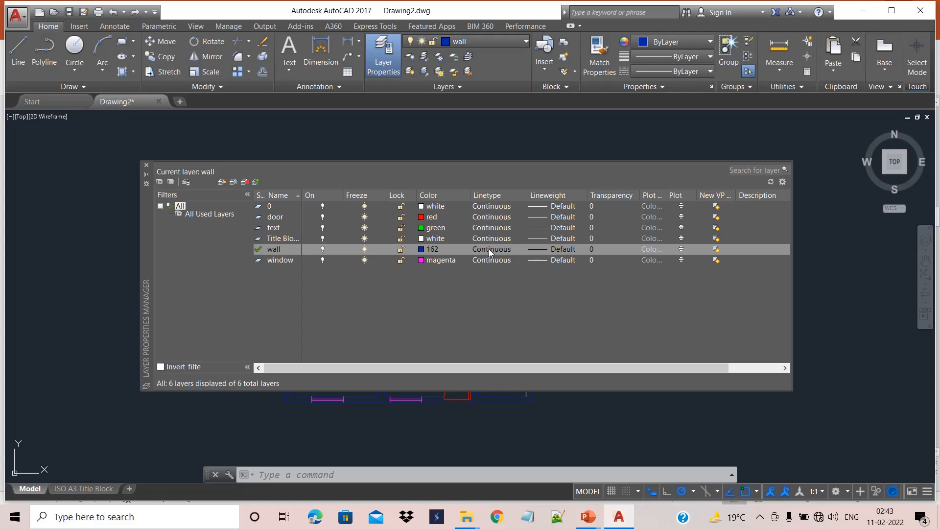
left_click(489, 249)
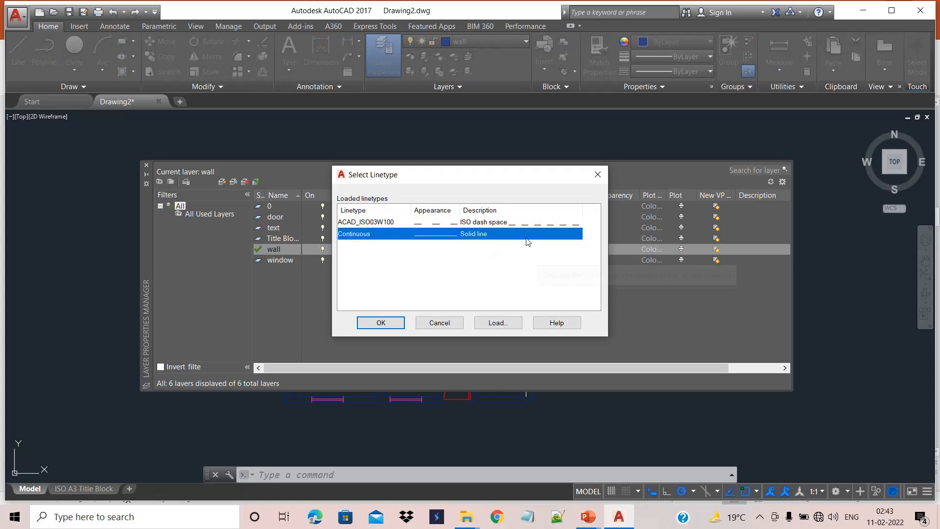
left_click(497, 323)
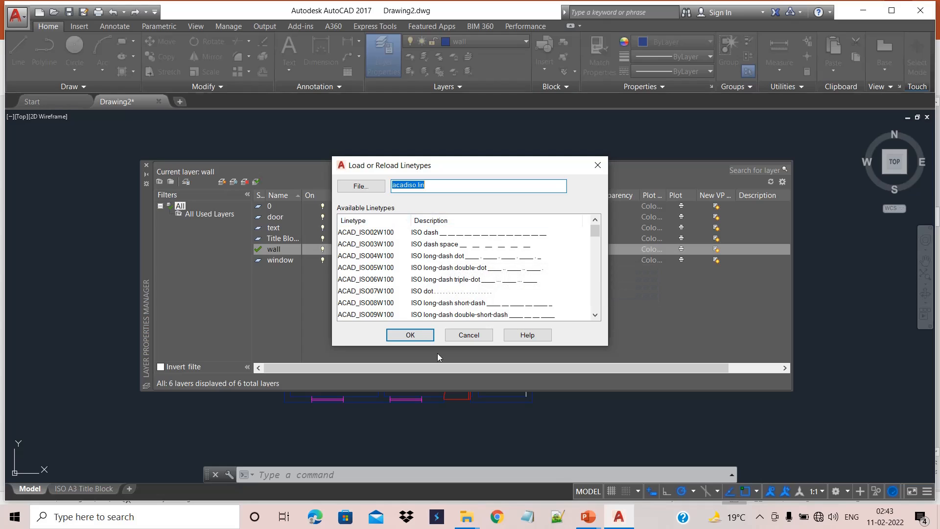
scroll(470, 267, "down", 9)
scroll(470, 266, "down", 2)
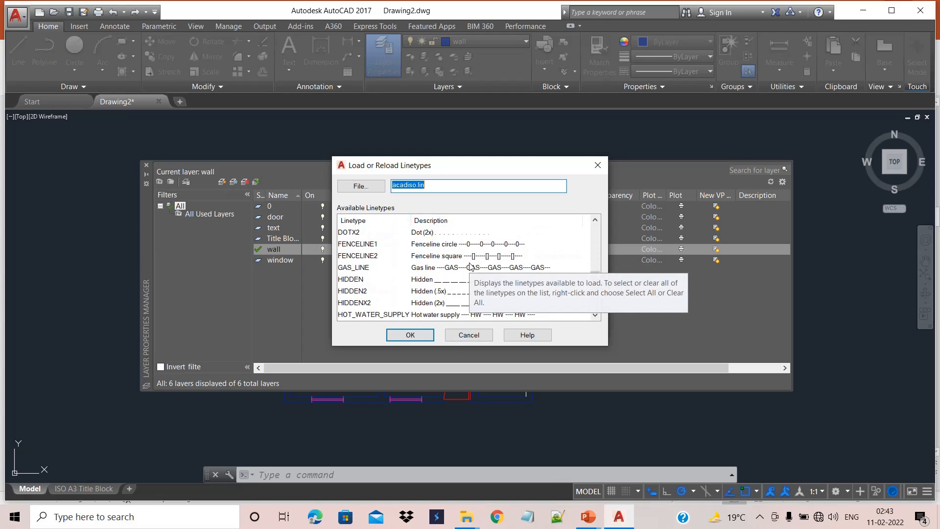
scroll(470, 266, "up", 10)
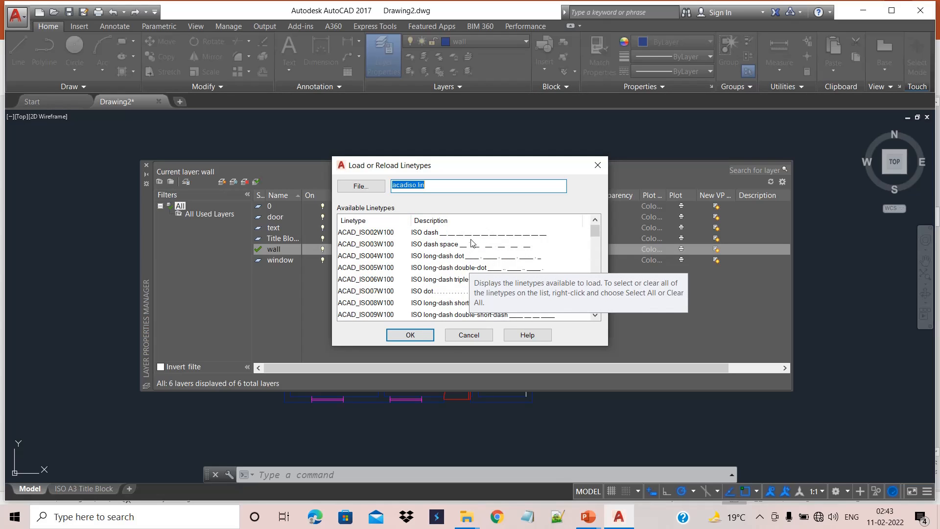
left_click(471, 243)
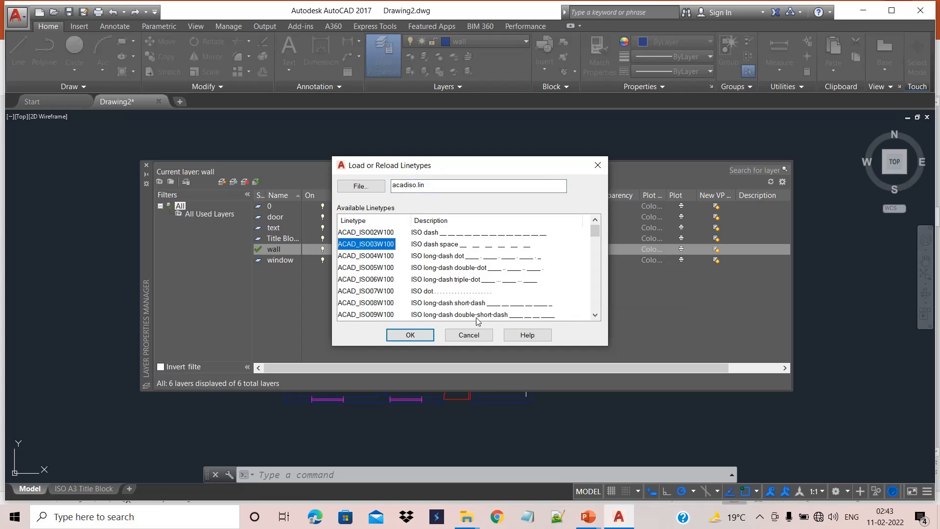
left_click(416, 338)
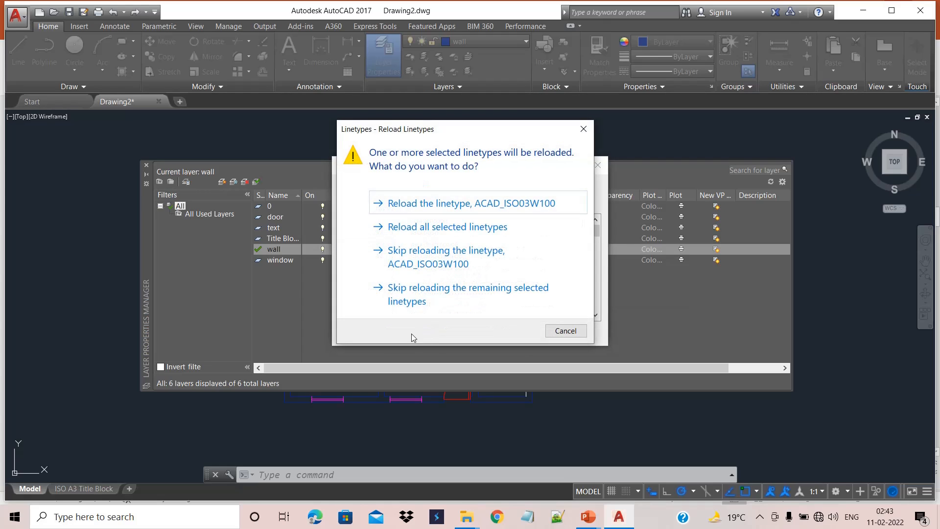
left_click(414, 338)
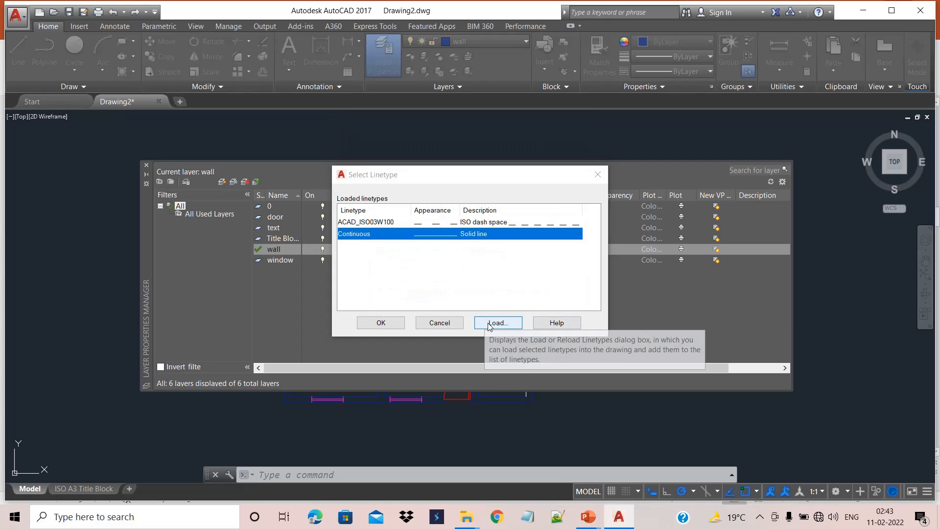
Assign the ACAD_ISO03W100 linetype to the wall layer and close the Layer Properties Manager.
left_click(389, 224)
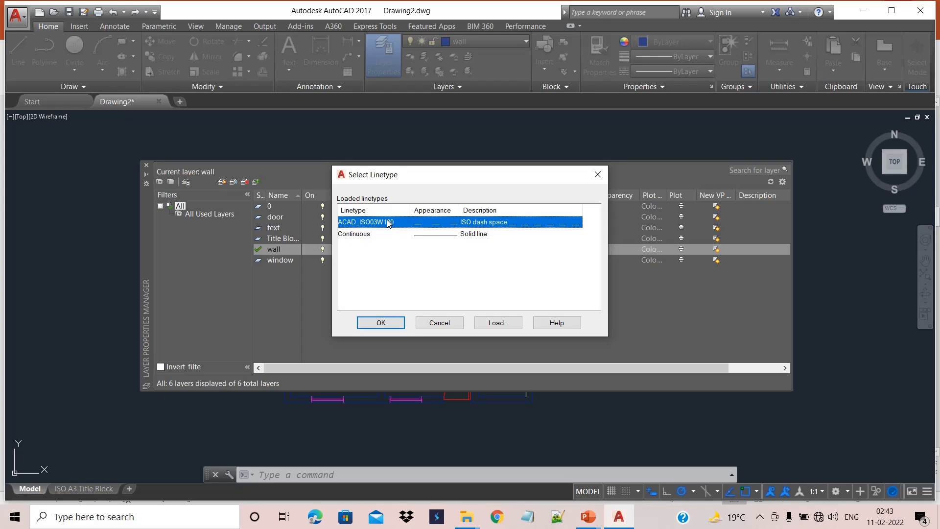
left_click(390, 323)
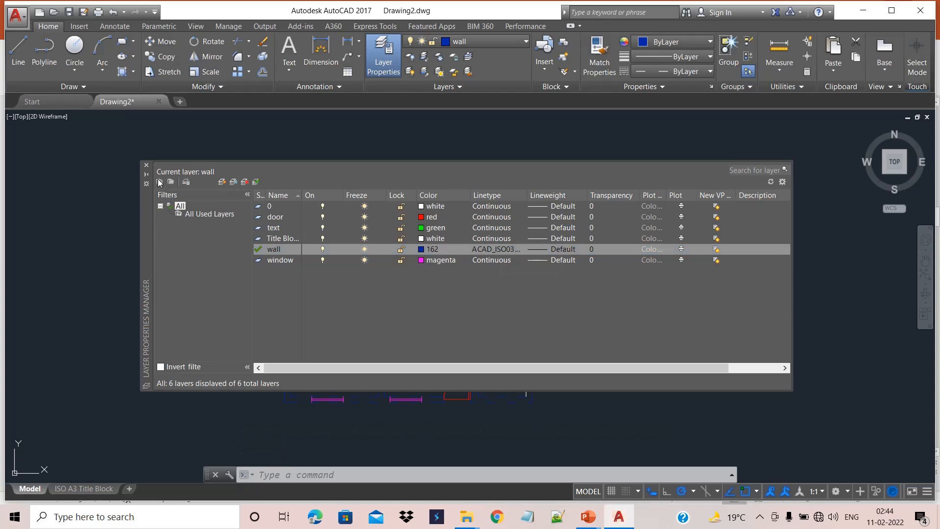
left_click(146, 165)
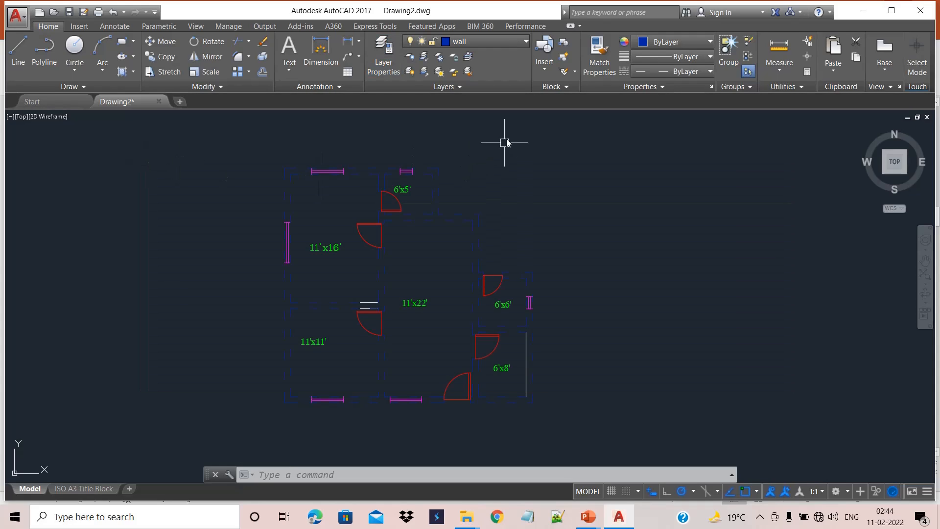
Examine how the wall layer's linetype displays along the walls of the whole floor plan and up close.
scroll(423, 228, "down", 2)
scroll(388, 244, "up", 2)
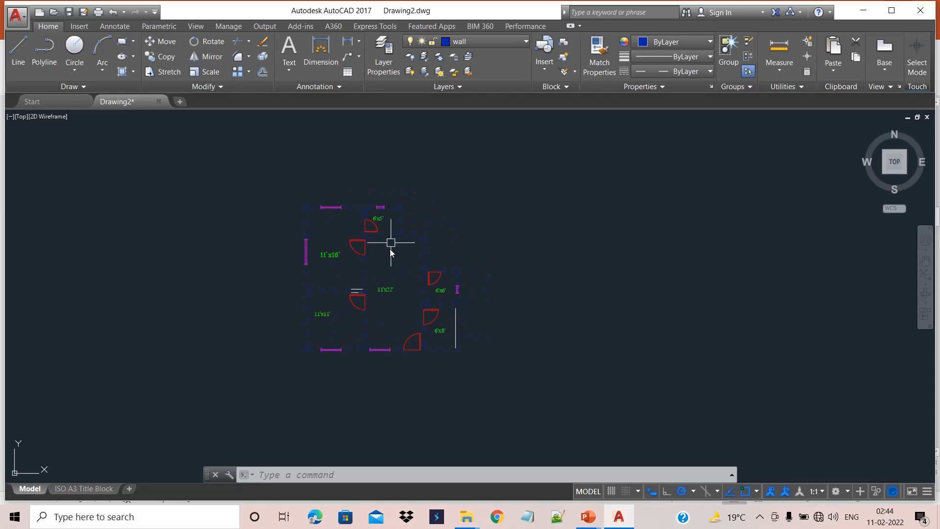
middle_click_drag(388, 249, 356, 251)
scroll(372, 218, "up", 2)
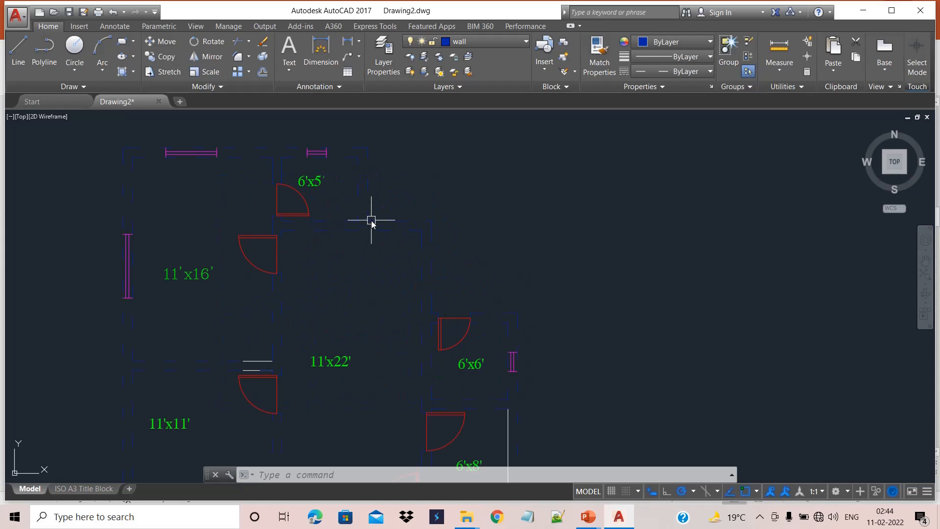
scroll(384, 258, "down", 3)
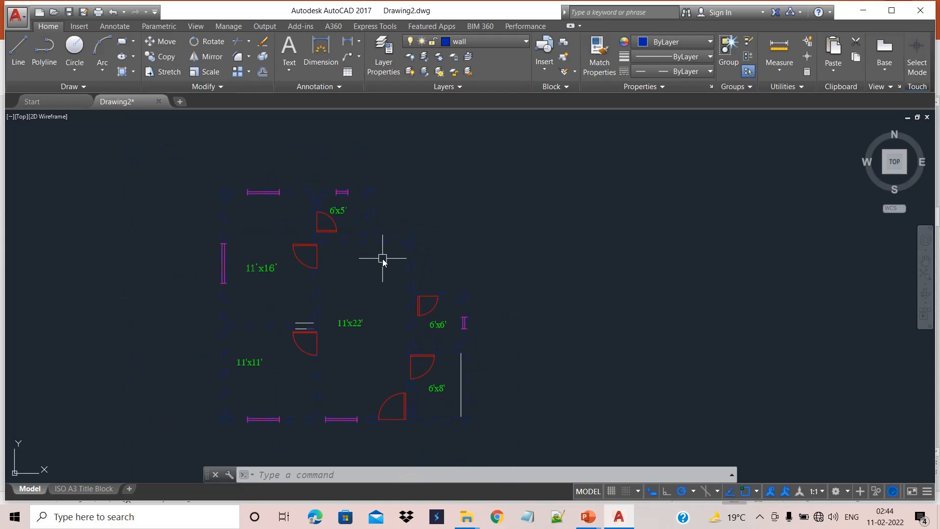
scroll(318, 250, "down", 3)
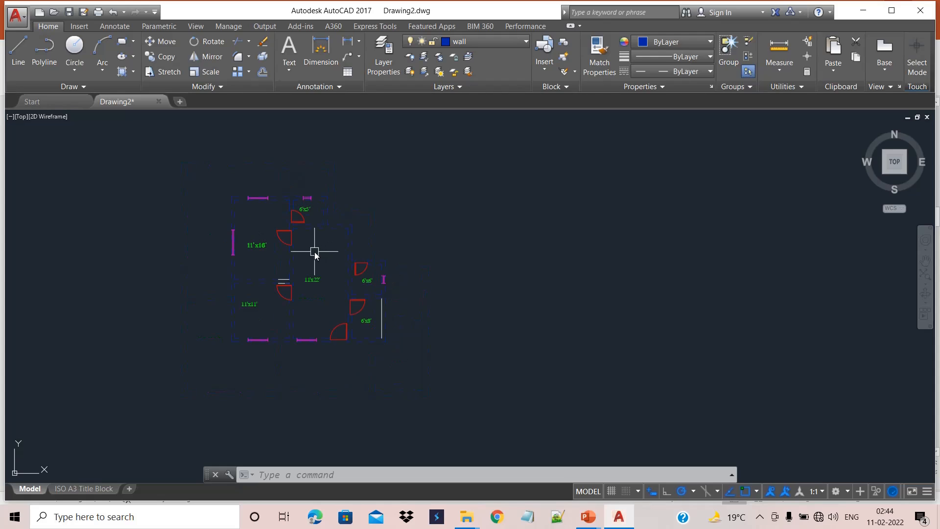
scroll(337, 245, "up", 1)
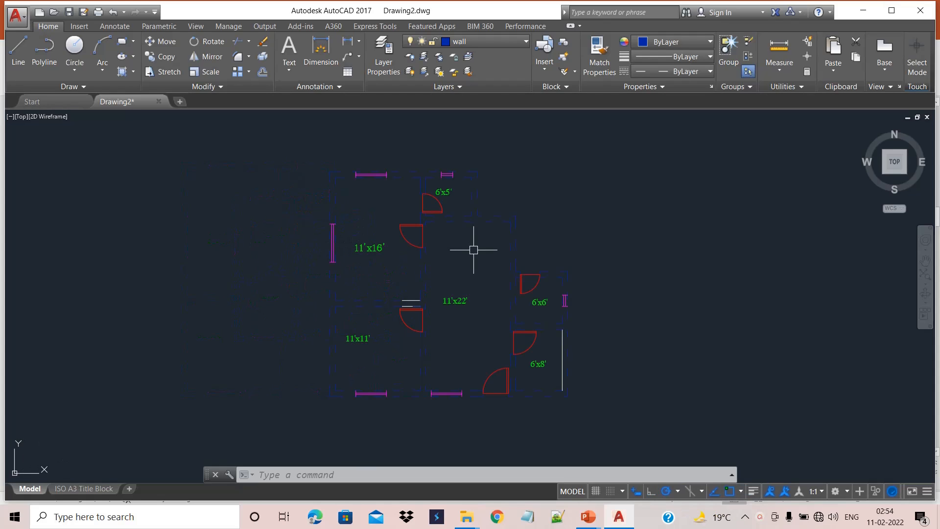
scroll(474, 249, "up", 2)
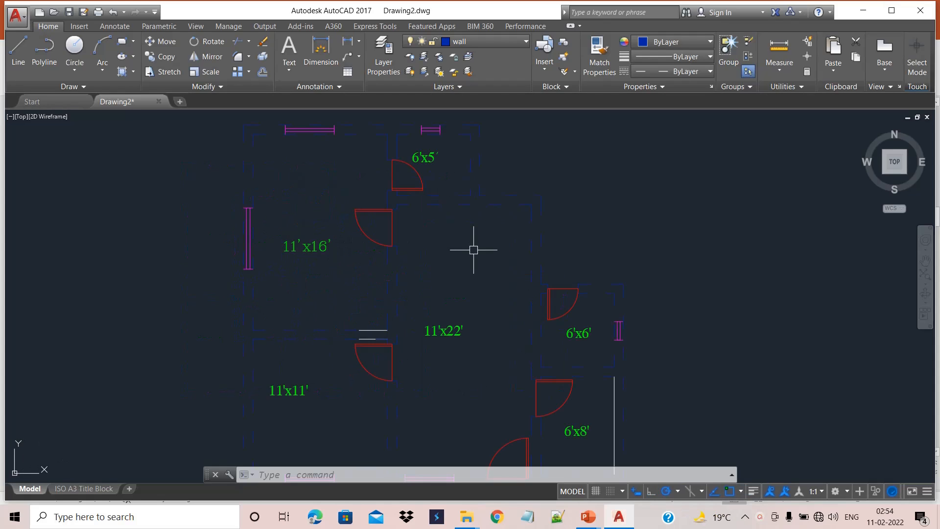
scroll(473, 255, "down", 2)
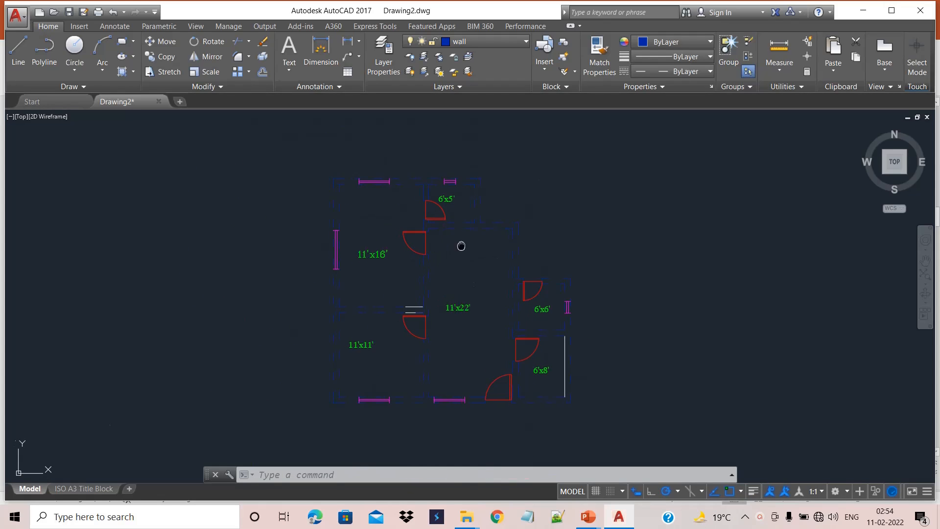
middle_click_drag(462, 245, 574, 200)
middle_click_drag(468, 137, 433, 113)
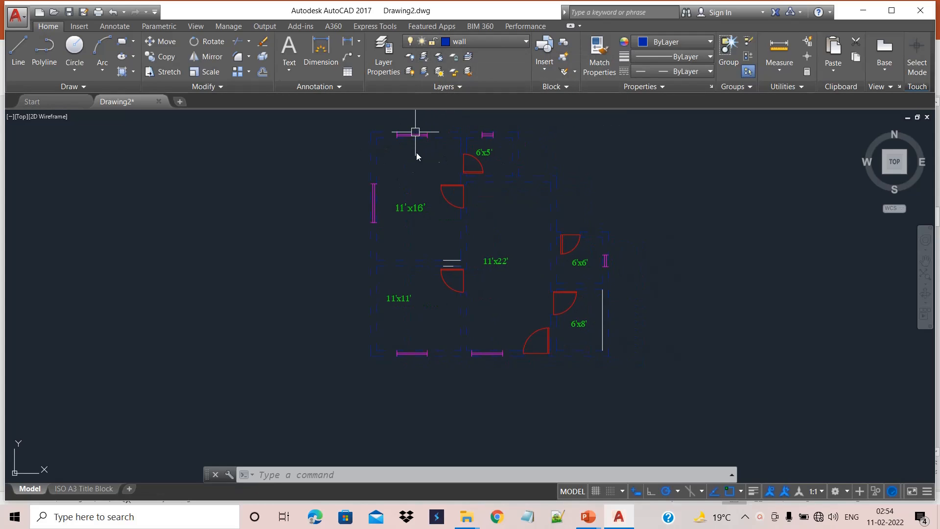
scroll(374, 204, "up", 2)
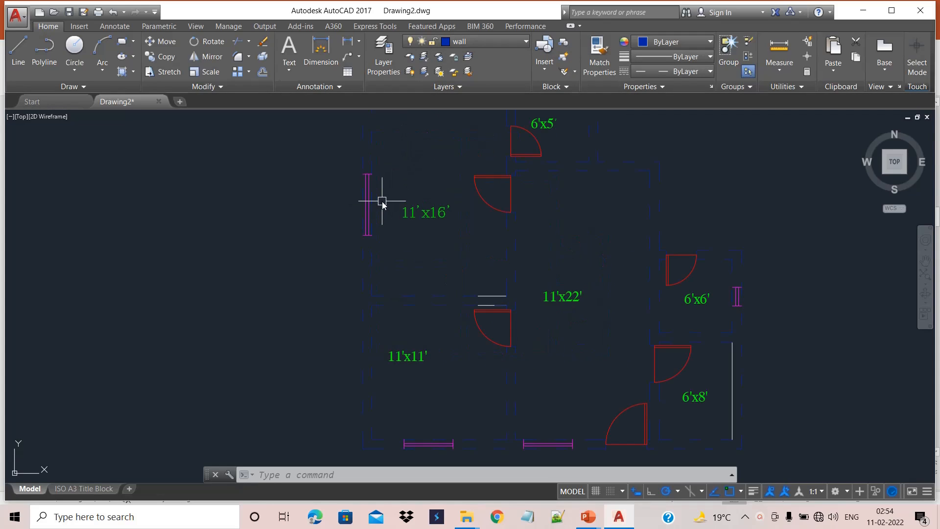
middle_click_drag(369, 204, 356, 220)
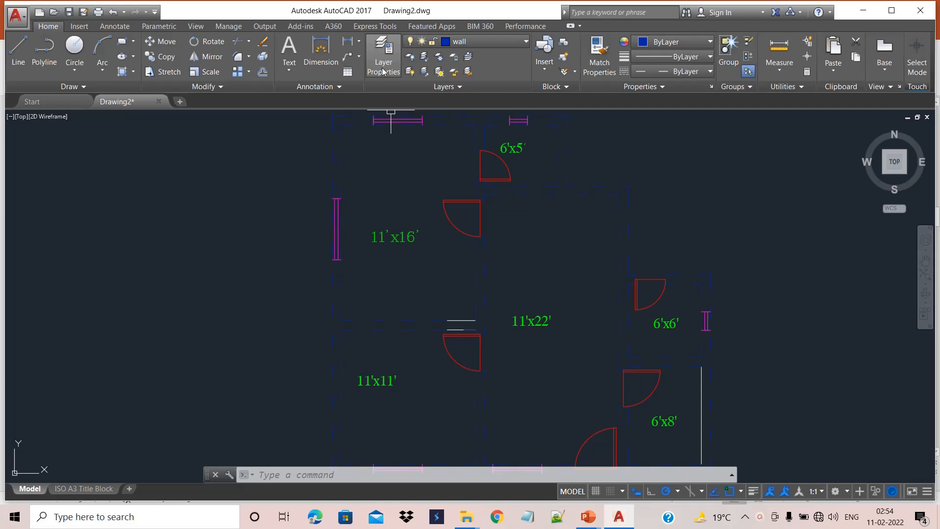
Set the window layer's lineweight to 0.53 mm and close the Layer Properties Manager.
left_click(383, 71)
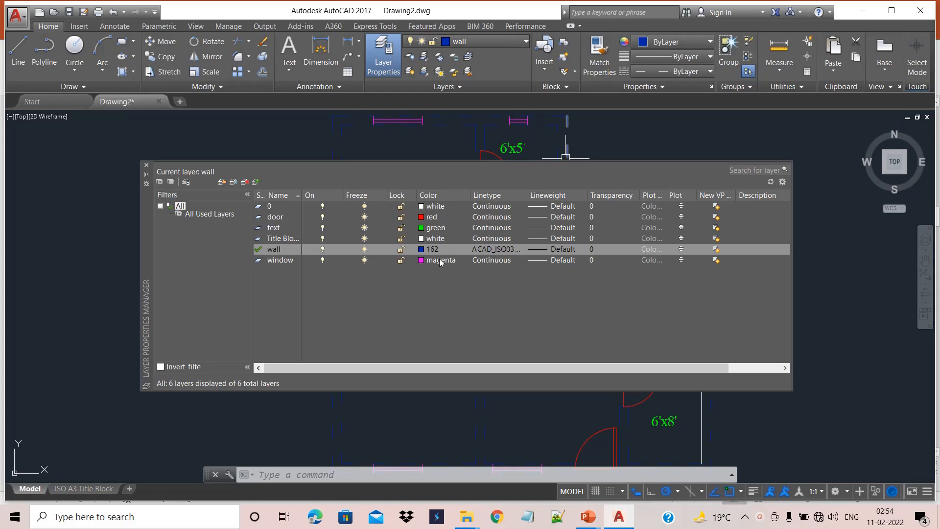
left_click(568, 260)
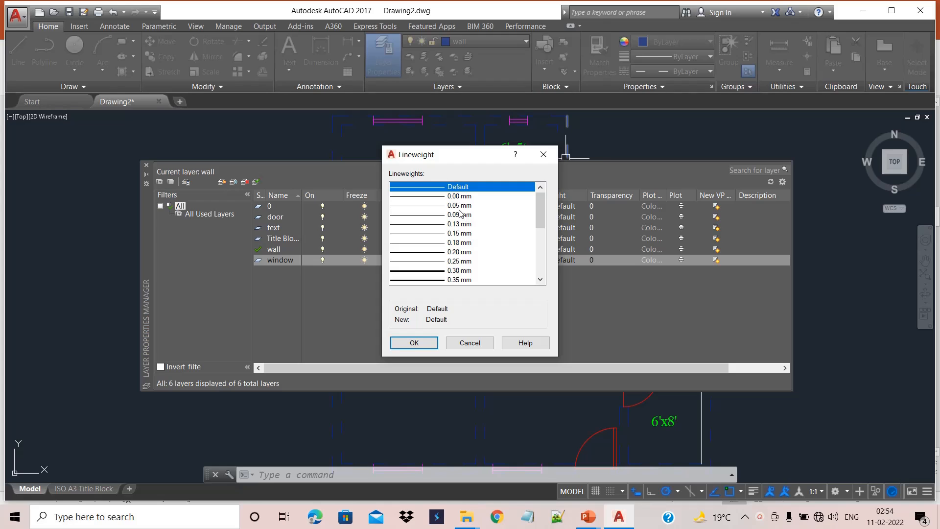
scroll(459, 242, "down", 5)
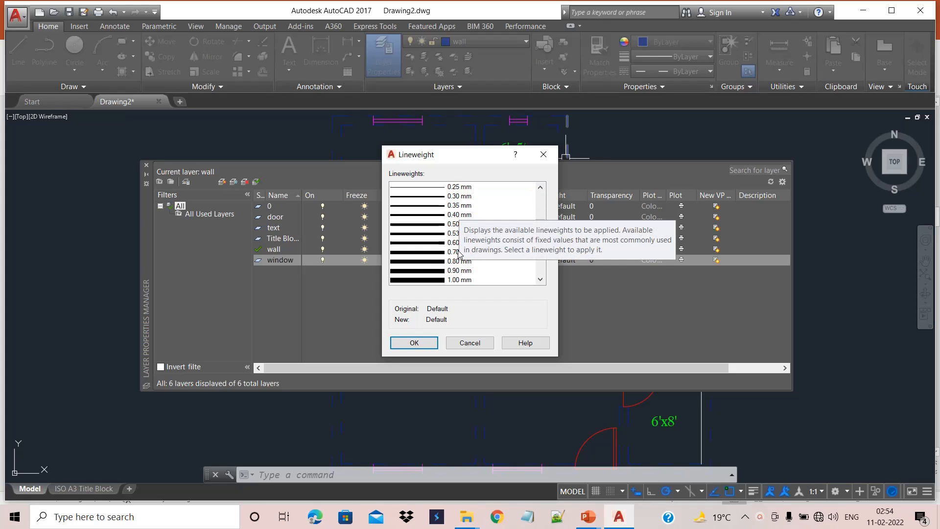
scroll(454, 265, "down", 1)
scroll(454, 266, "up", 5)
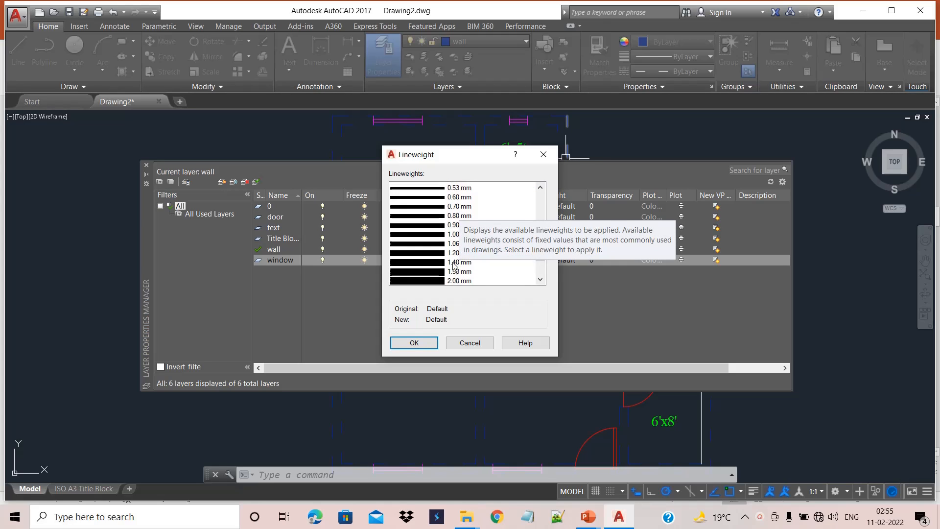
scroll(453, 266, "down", 4)
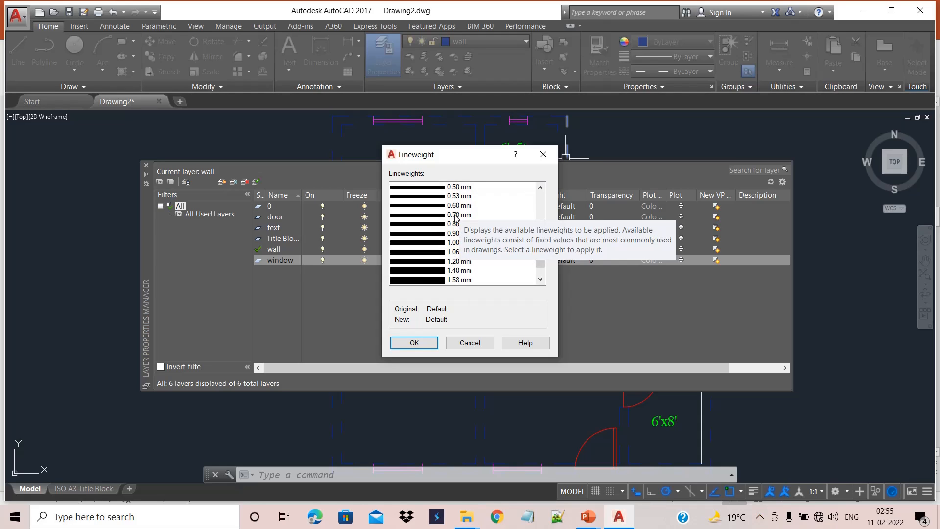
left_click(456, 196)
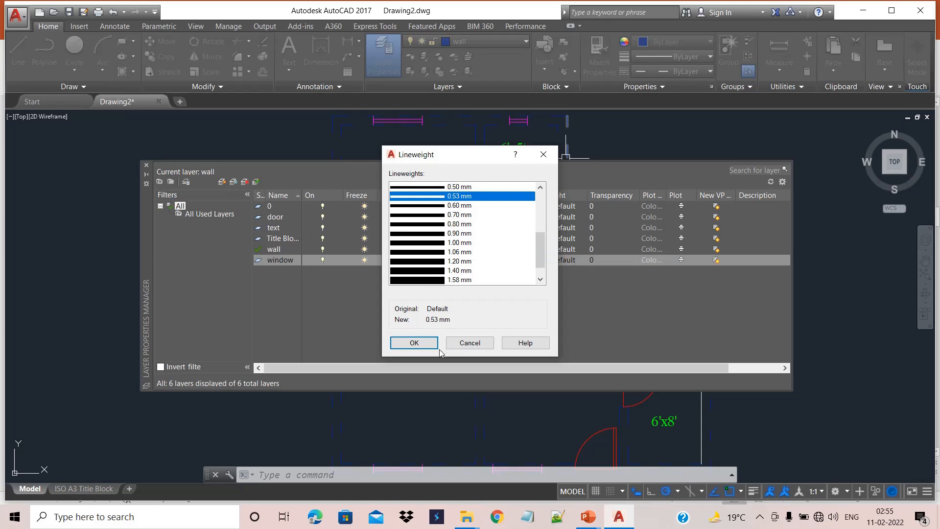
left_click(414, 343)
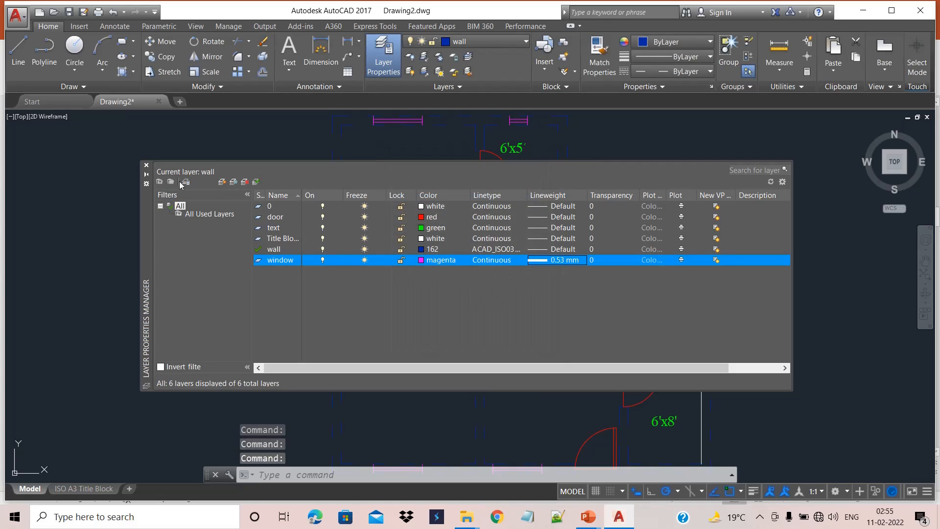
left_click(146, 165)
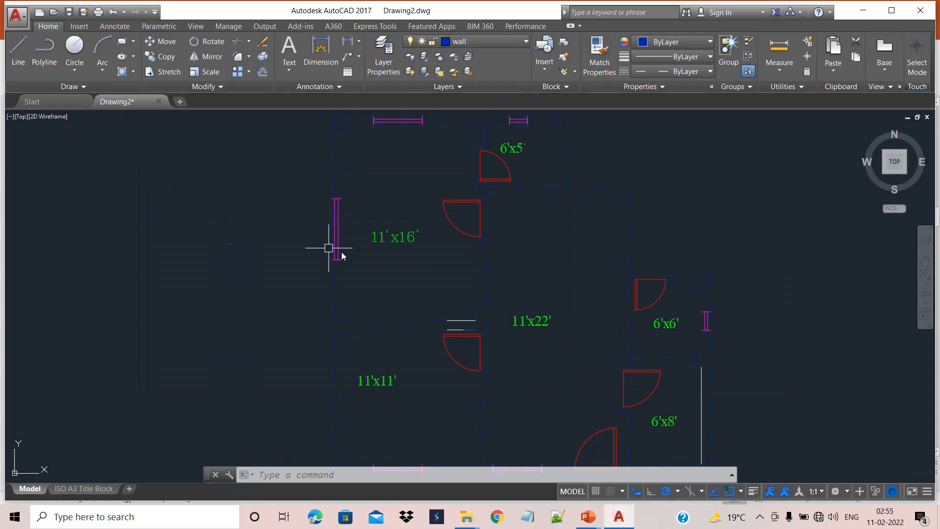
Examine how the window lines display across the whole floor plan and up close at the 6'x6' room.
scroll(535, 289, "down", 2)
middle_click_drag(533, 284, 443, 270)
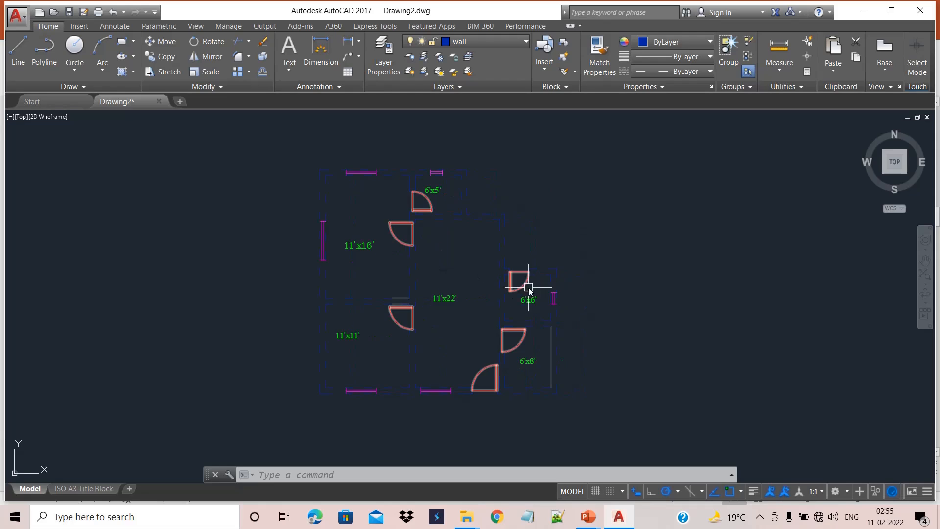
scroll(552, 303, "up", 2)
scroll(551, 304, "up", 2)
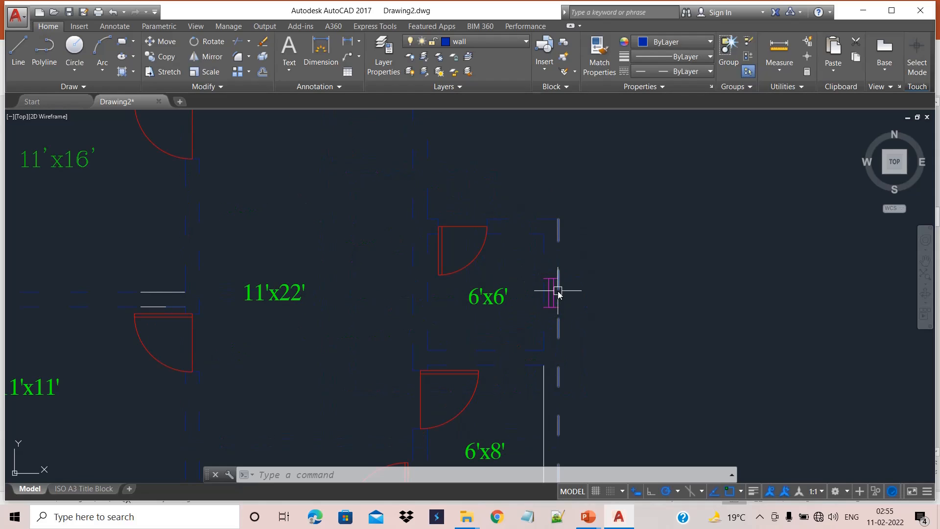
scroll(559, 289, "down", 2)
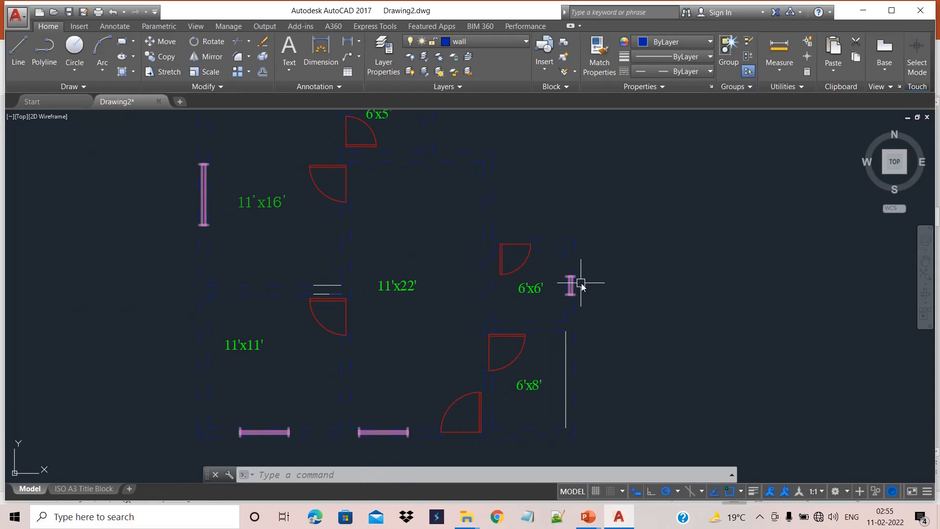
scroll(581, 287, "down", 2)
middle_click_drag(579, 284, 556, 300)
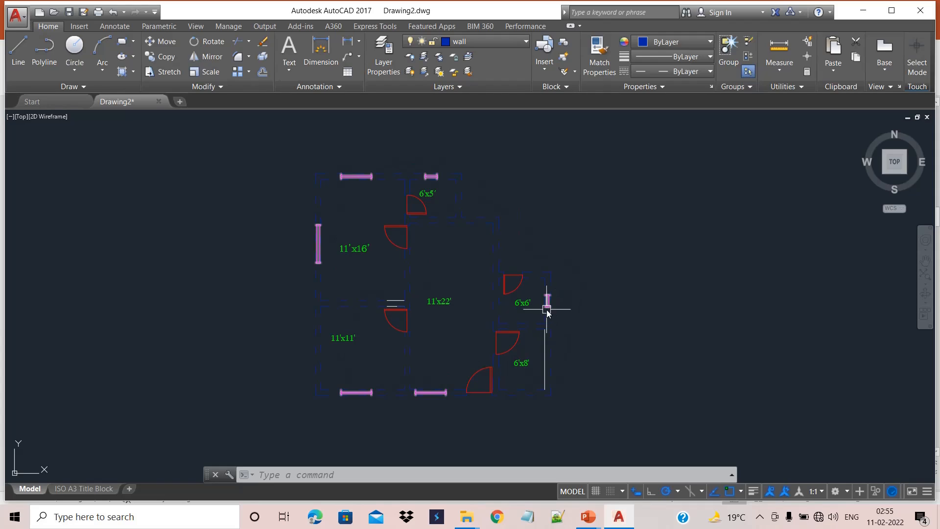
scroll(546, 309, "up", 2)
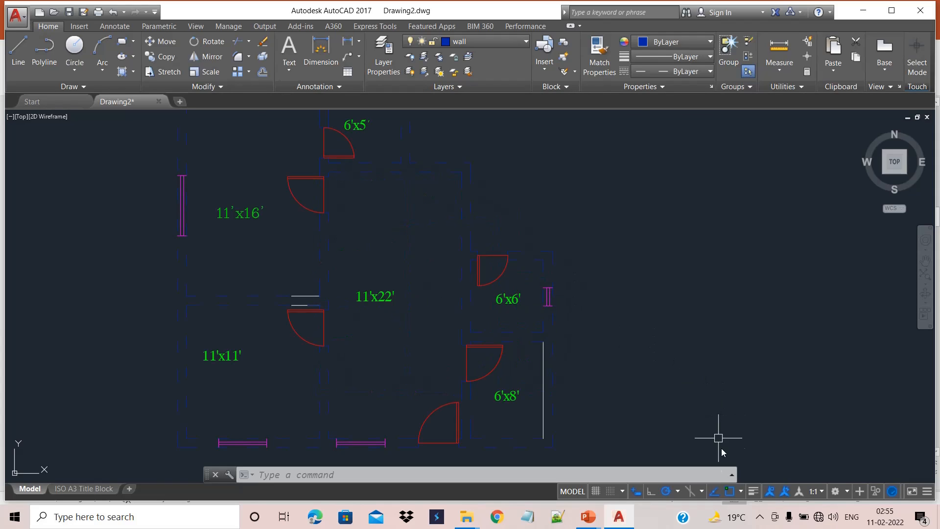
Turn on the lineweight display, inspect the windows' line thickness up close and across the plan, and turn the display off again.
left_click(757, 492)
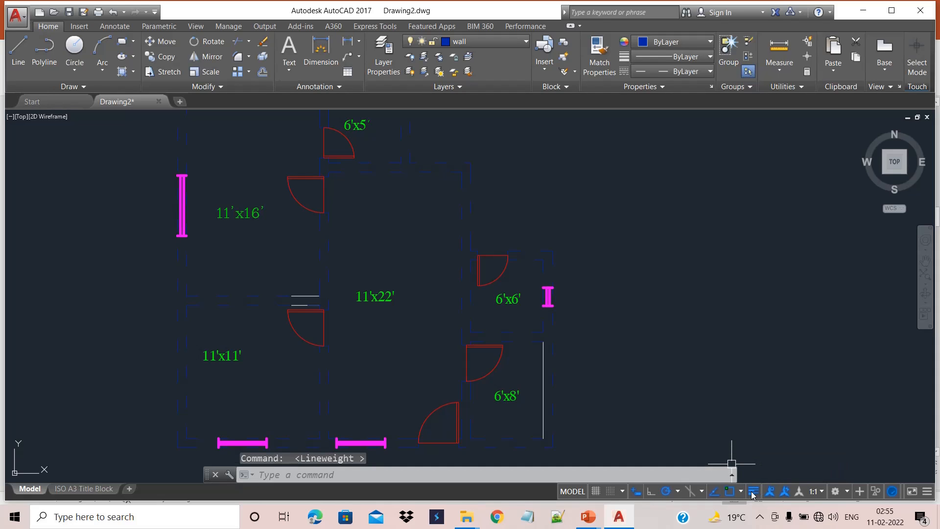
scroll(540, 309, "up", 2)
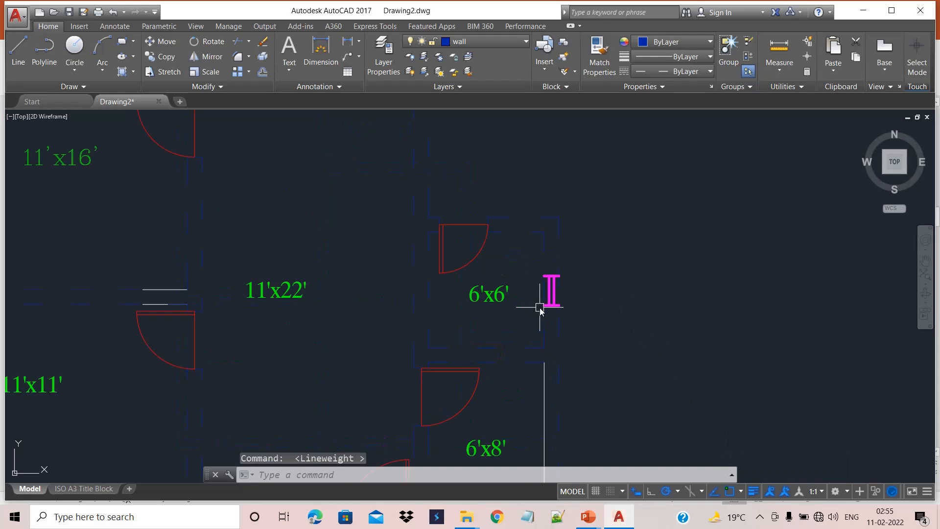
scroll(540, 308, "up", 2)
scroll(543, 309, "down", 5)
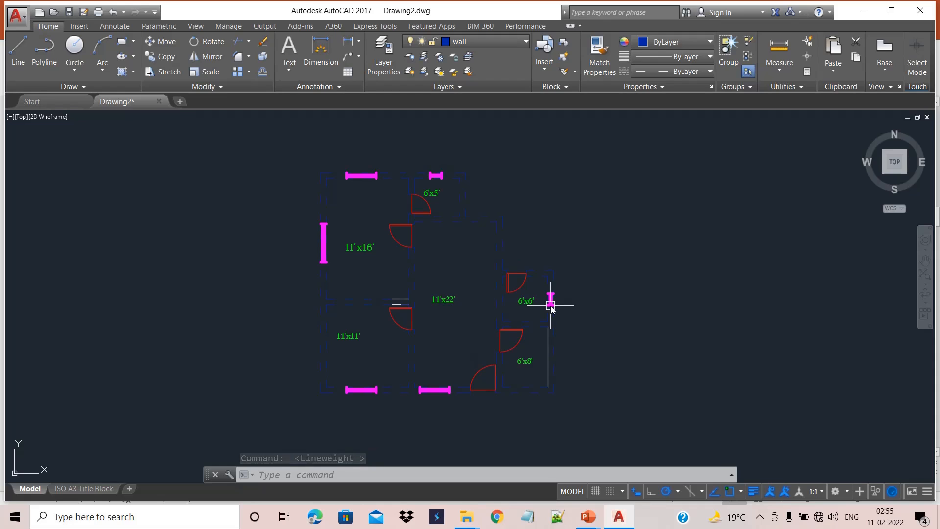
scroll(550, 303, "up", 2)
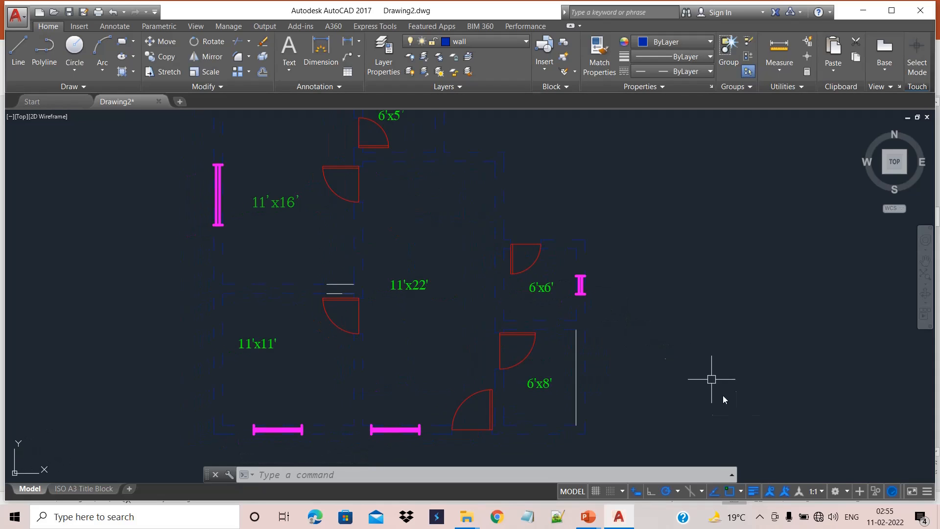
left_click(753, 492)
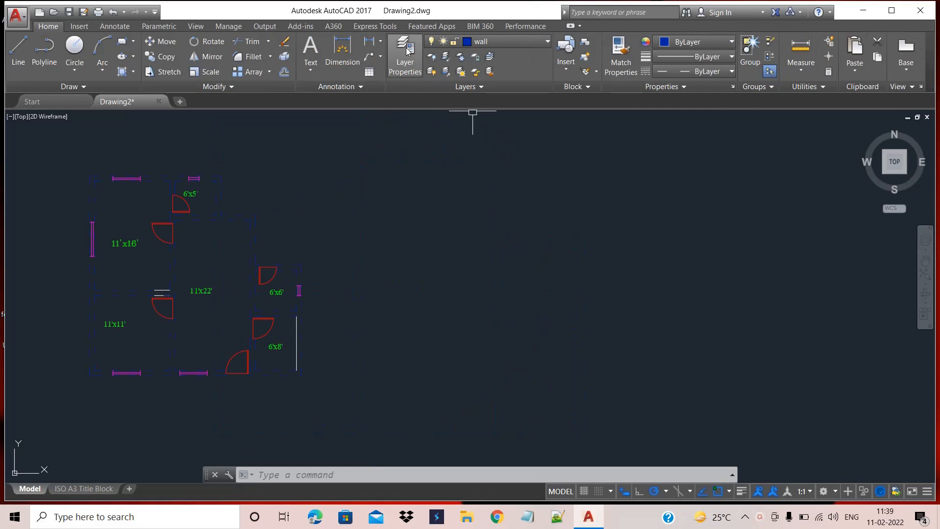
left_click(406, 52)
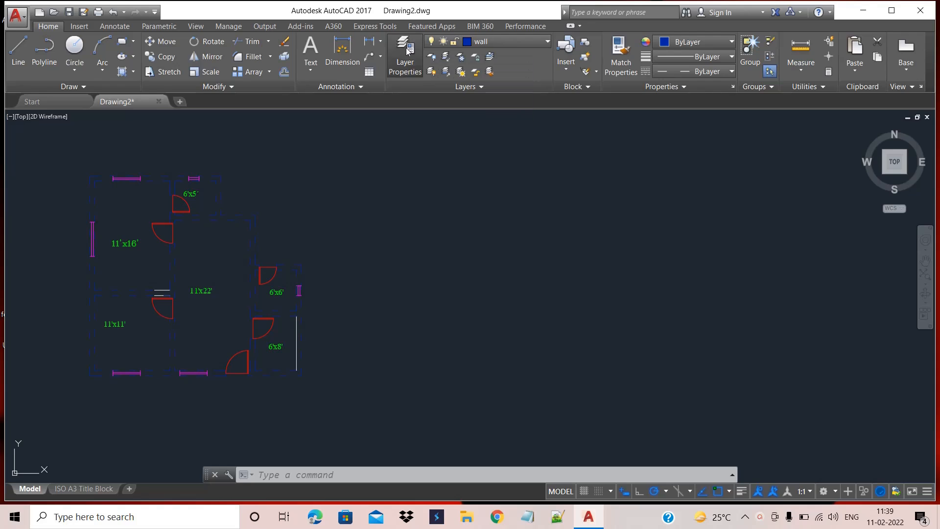
left_click(406, 52)
left_click(407, 52)
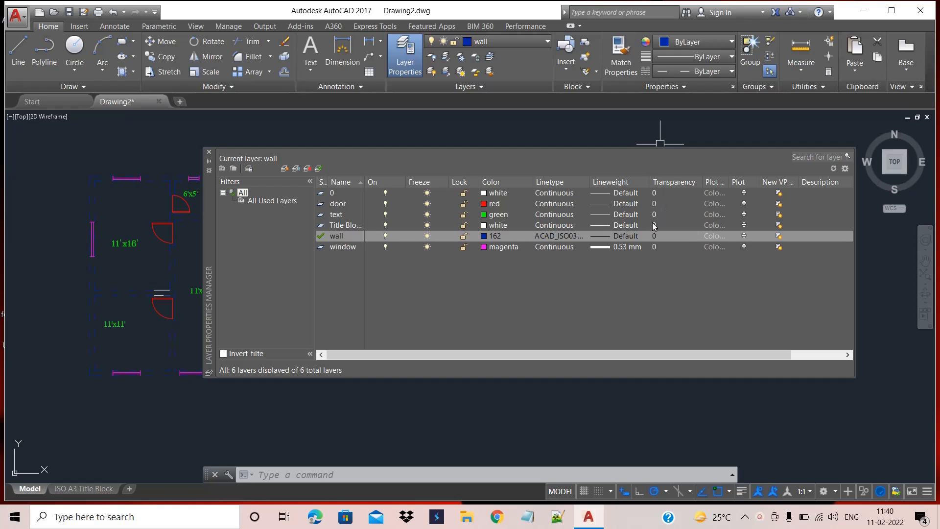
left_click(680, 234)
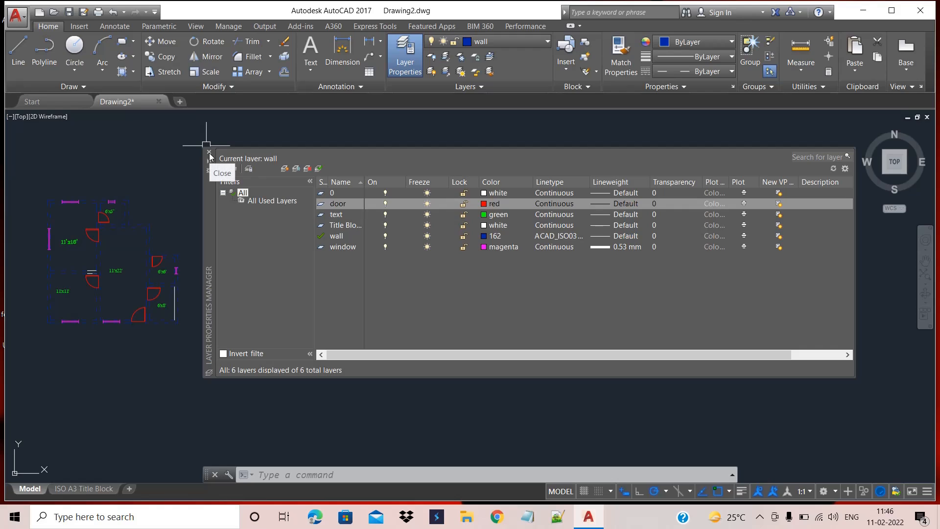
left_click(209, 153)
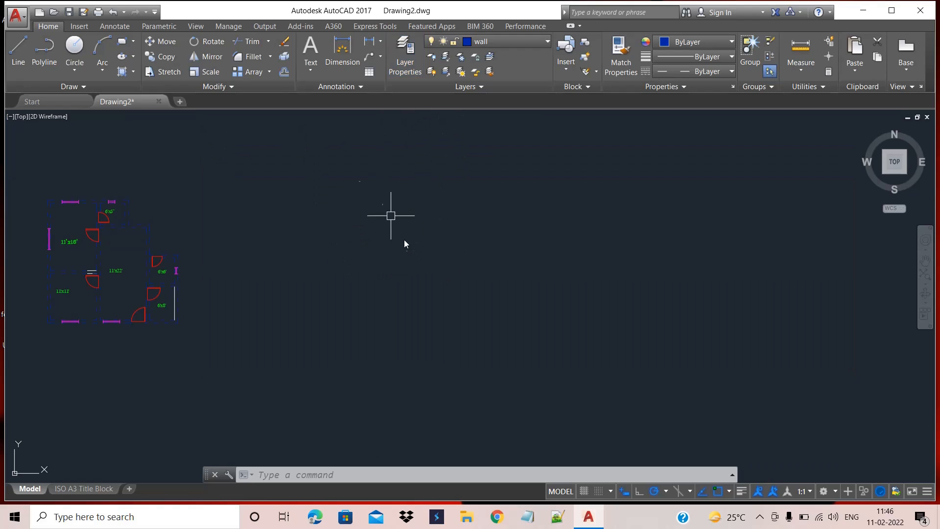
Set the door layer's transparency to 72 in the Layer Properties Manager and inspect the doors in the floor plan.
left_click(403, 63)
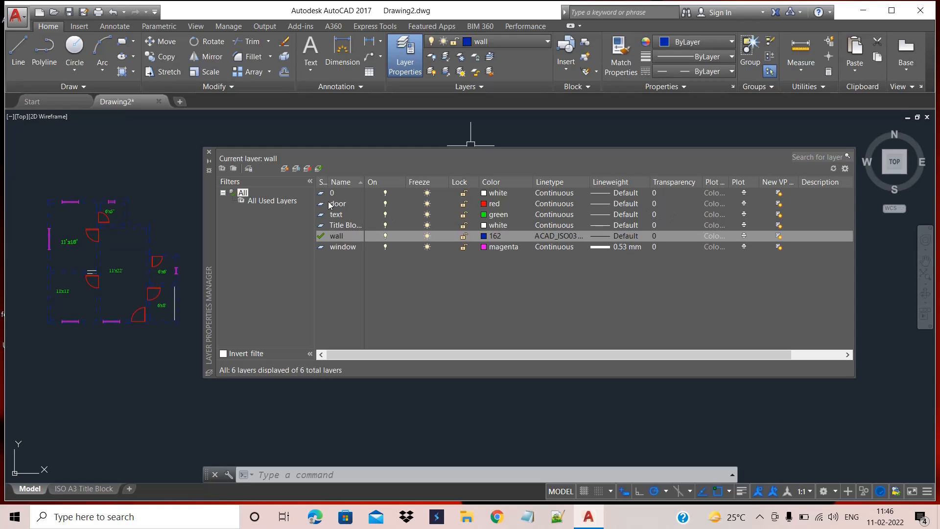
left_click(346, 202)
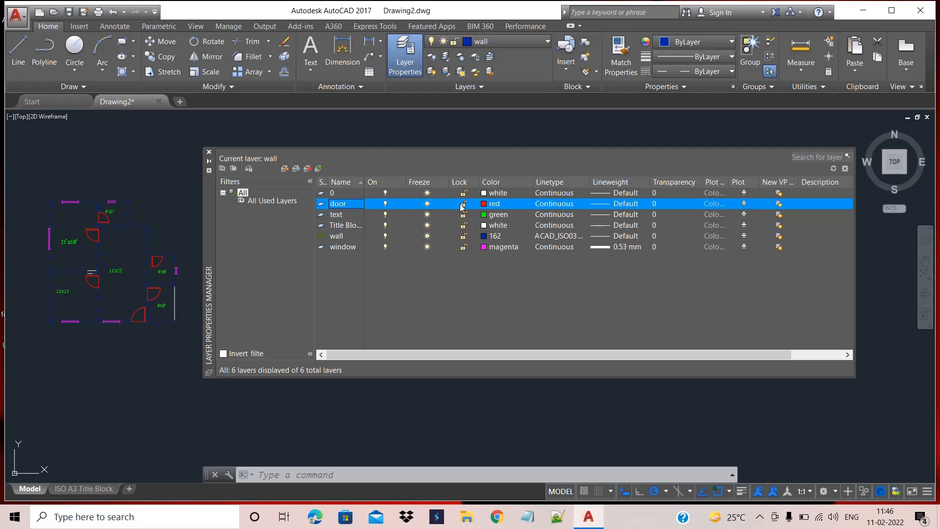
left_click(669, 203)
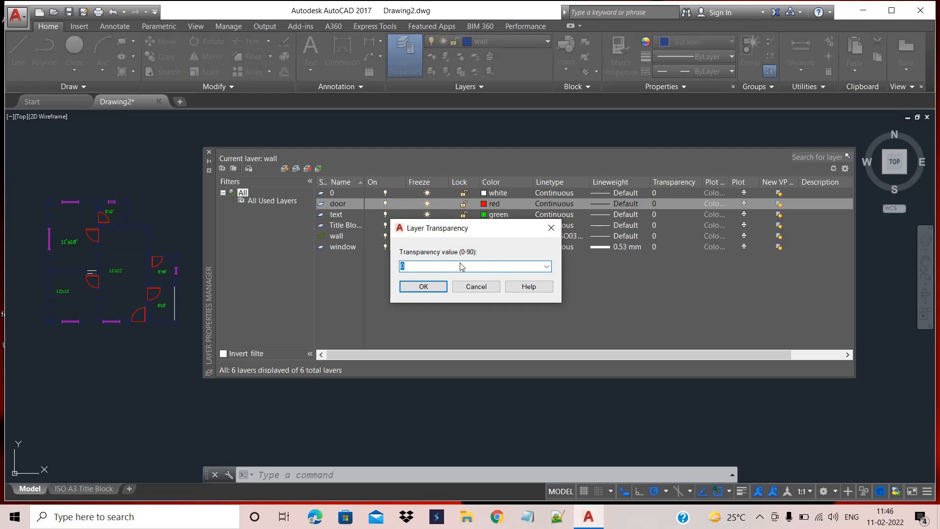
left_click(662, 201)
left_click(425, 266)
left_click_drag(425, 266, 376, 269)
left_click(431, 287)
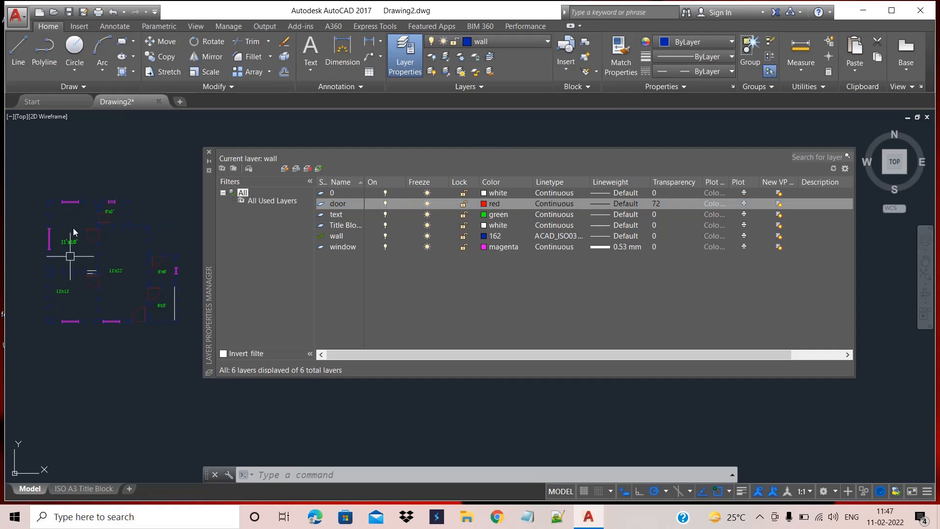
scroll(96, 240, "up", 2)
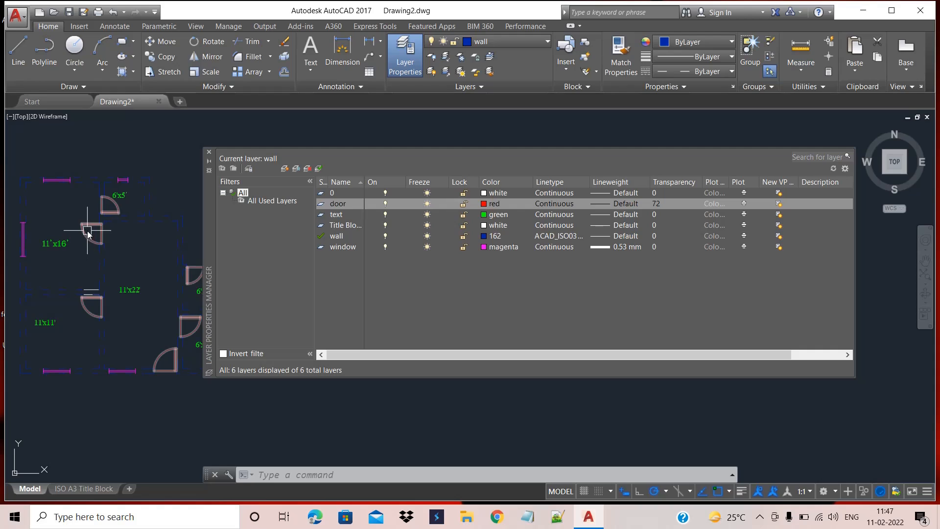
scroll(95, 239, "down", 2)
middle_click_drag(146, 220, 123, 223)
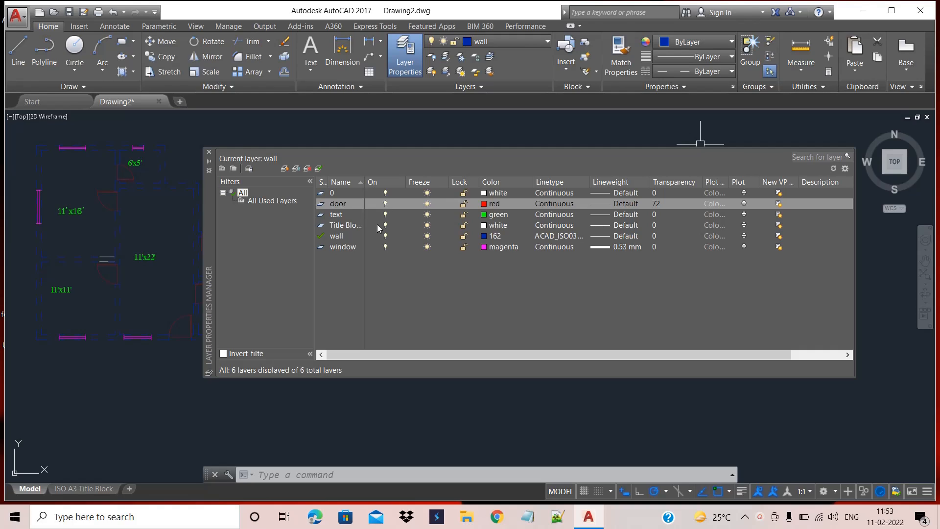
Toggle the text layer's visibility and check the room labels in the floor plan.
double_click(338, 216)
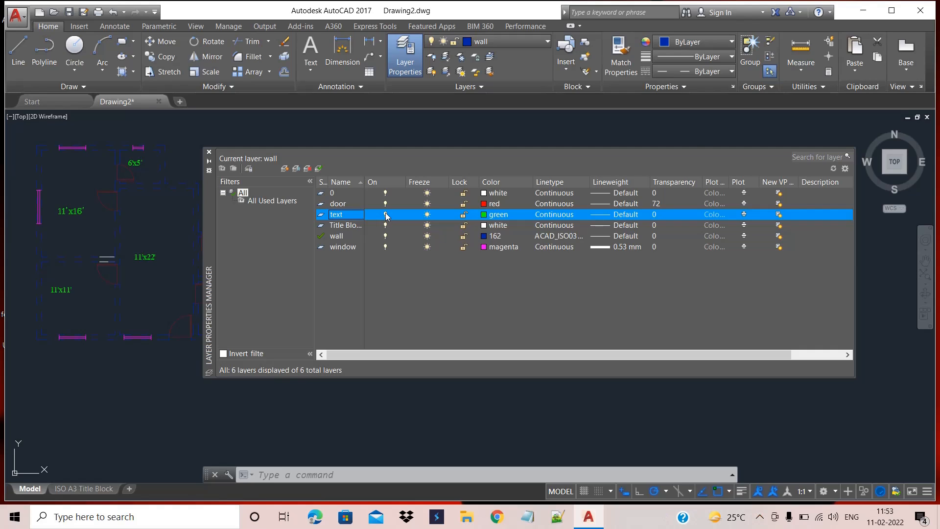
left_click(386, 214)
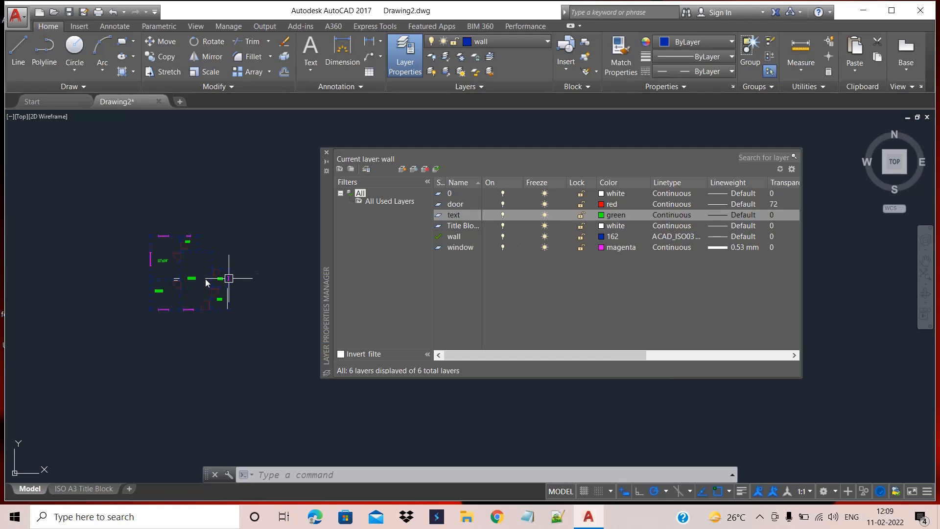
scroll(195, 279, "up", 4)
middle_click_drag(186, 280, 190, 266)
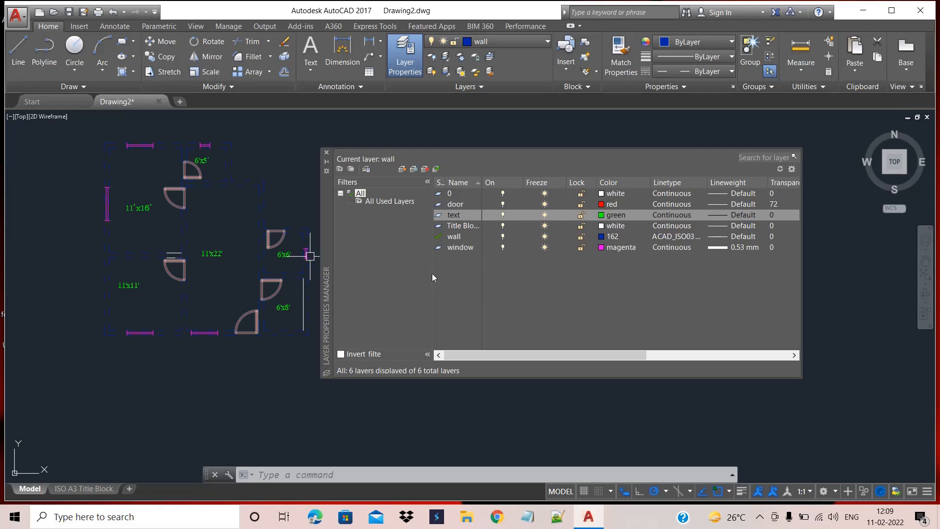
Freeze the window layer and inspect the floor plan where the windows were drawn.
left_click(454, 246)
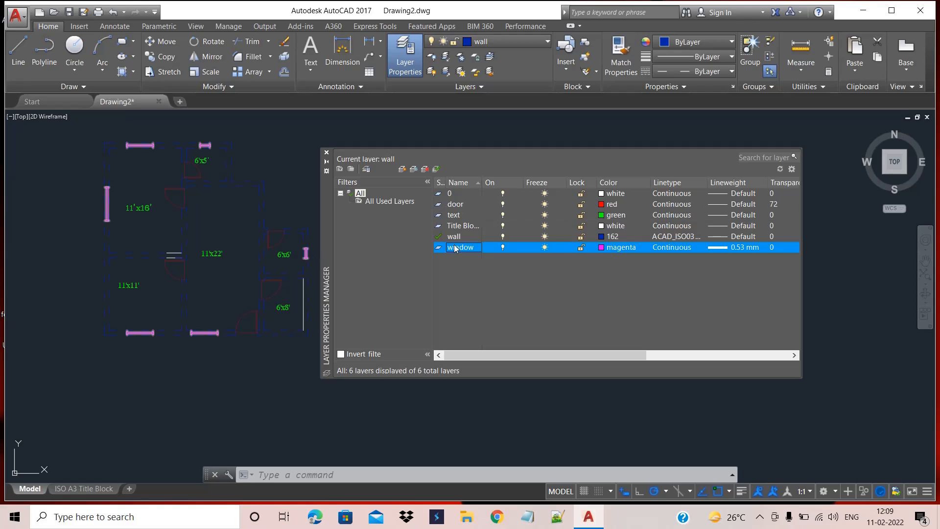
left_click(545, 248)
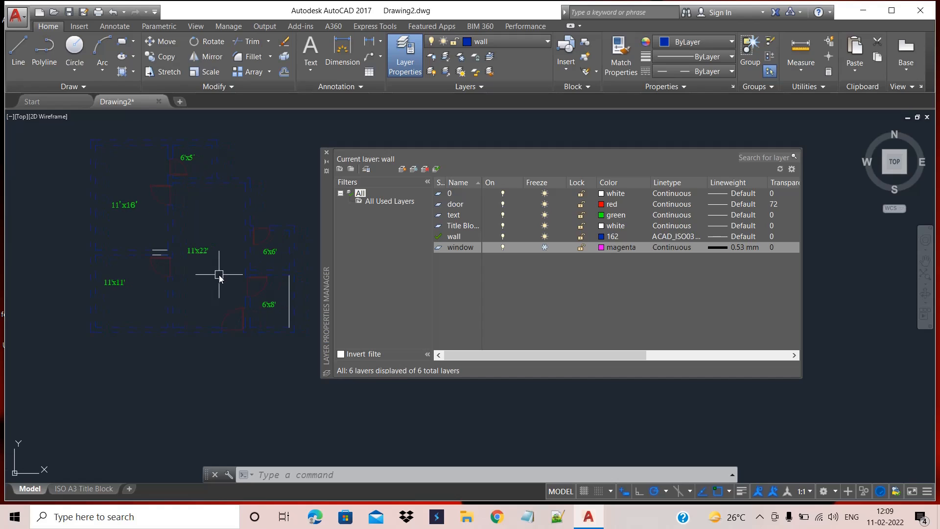
scroll(143, 336, "up", 3)
scroll(128, 319, "down", 4)
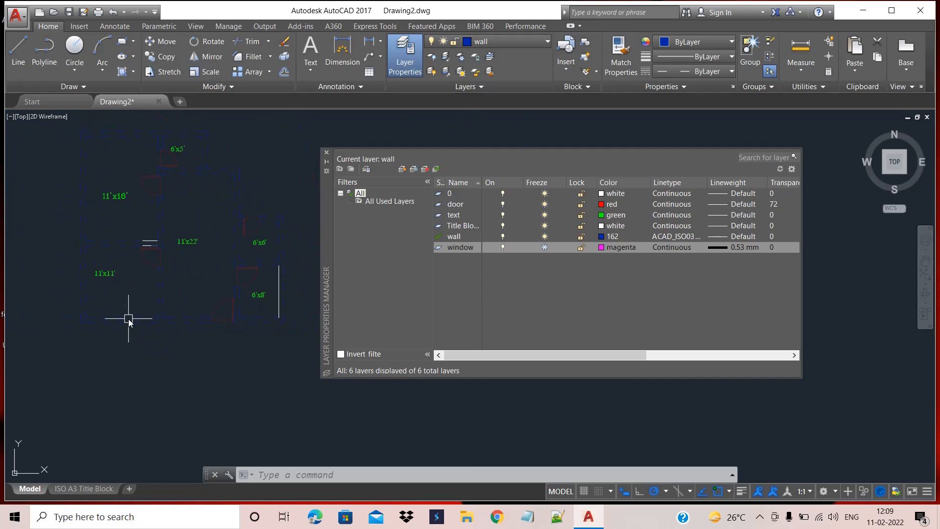
middle_click_drag(110, 288, 138, 281)
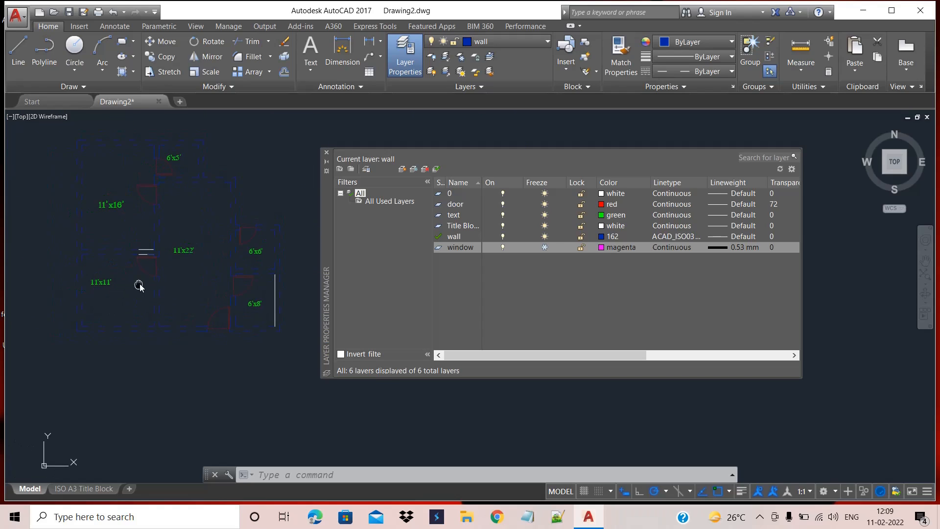
Thaw the window layer so the windows are shown in the floor plan again.
scroll(147, 309, "up", 2)
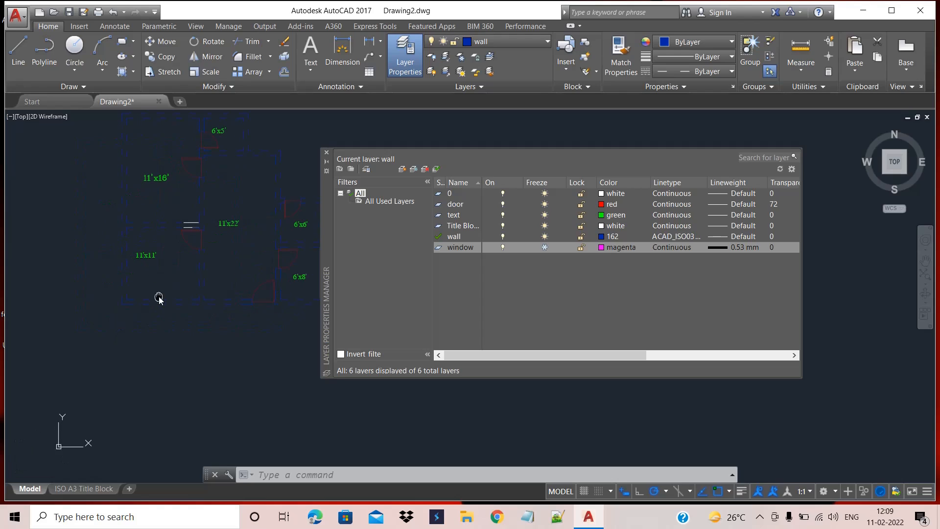
middle_click_drag(162, 312, 111, 349)
scroll(129, 313, "down", 2)
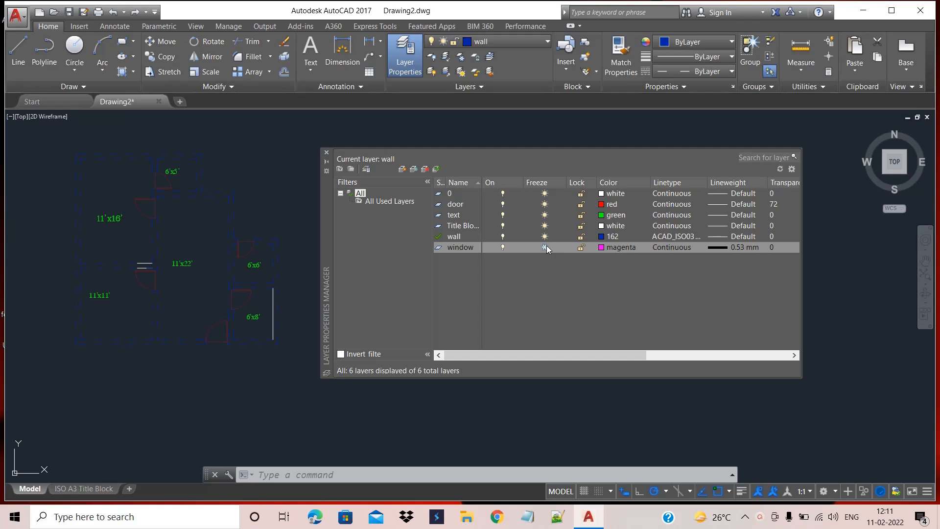
left_click(545, 246)
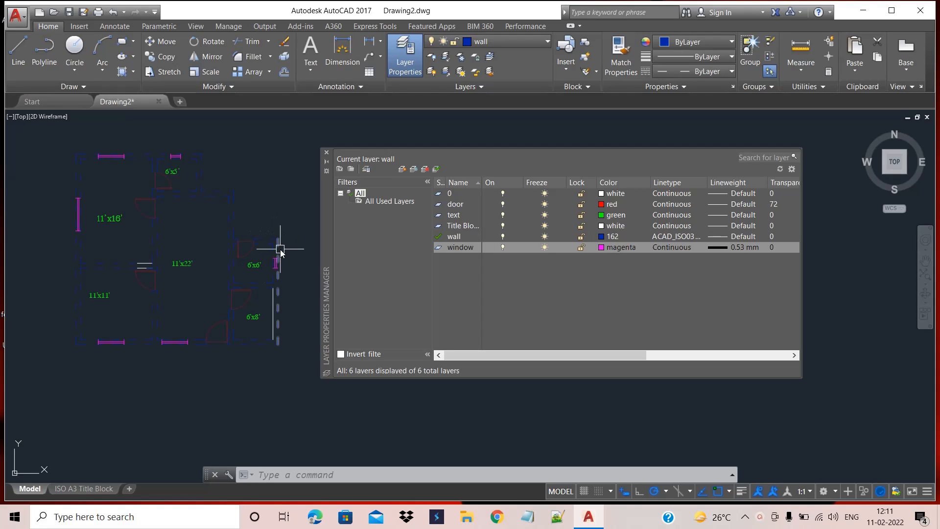
Lock the wall layer in the Layer Properties Manager and inspect the walls in the floor plan.
left_click(574, 235)
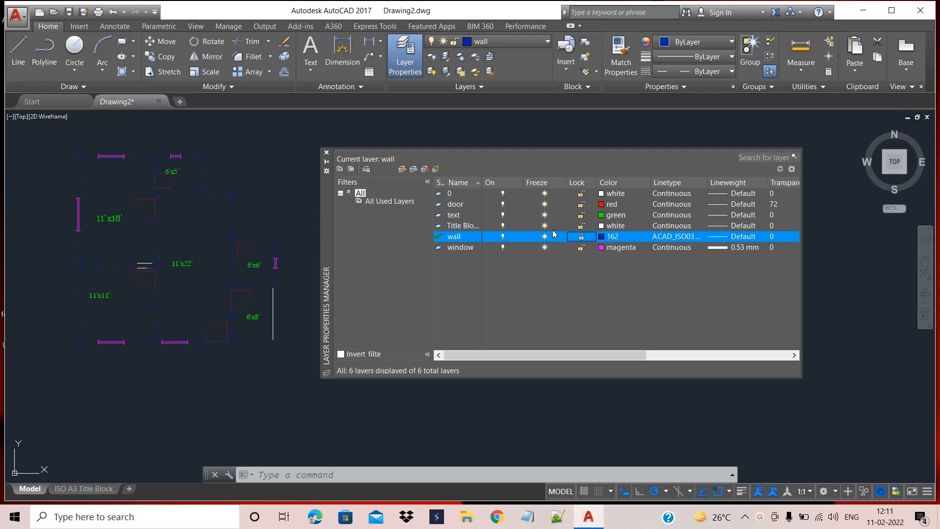
left_click(580, 236)
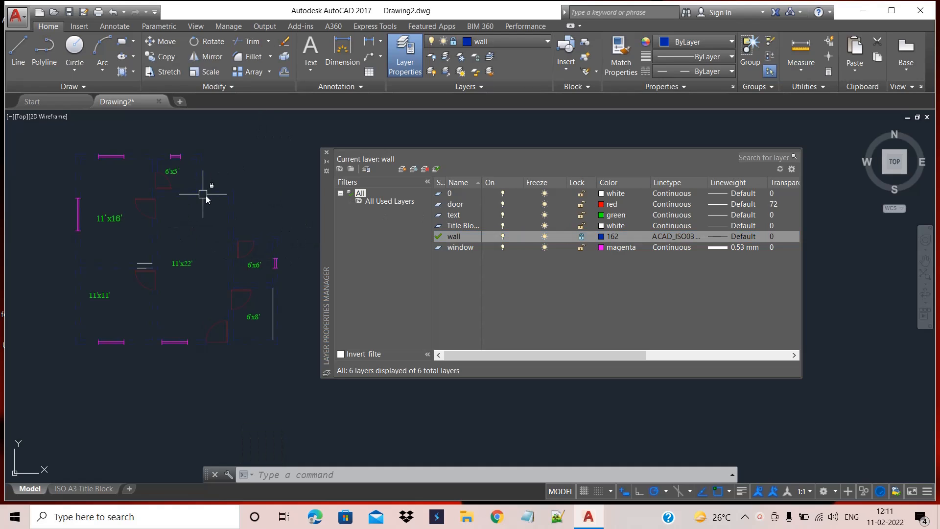
scroll(230, 195, "up", 2)
scroll(232, 194, "down", 2)
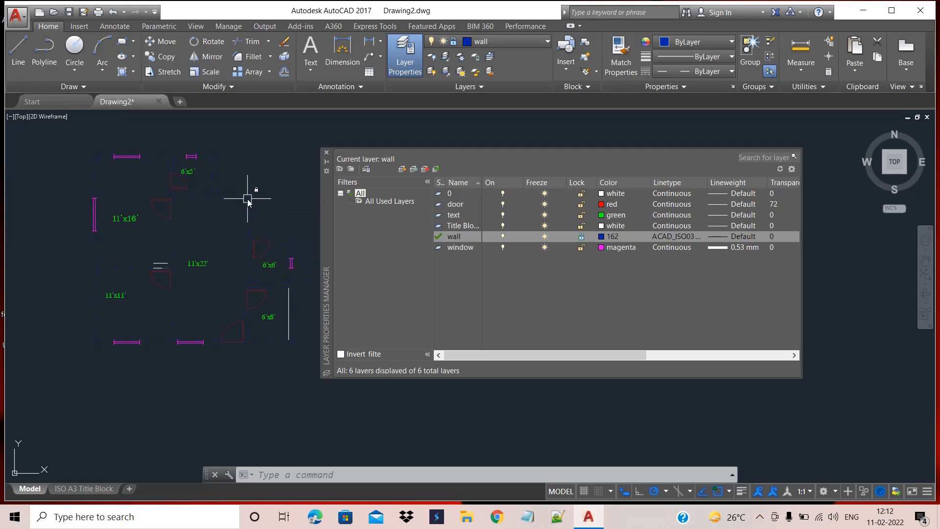
Try to erase a vertical wall line of the 11'x22' room while its layer is locked, and unlock the wall layer.
mouse_move(248, 201)
left_click(245, 202)
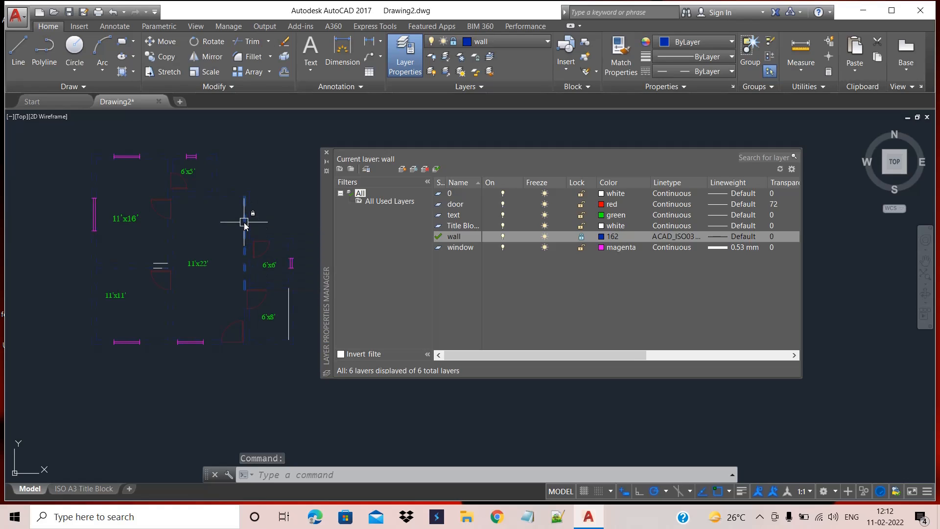
key("Delete")
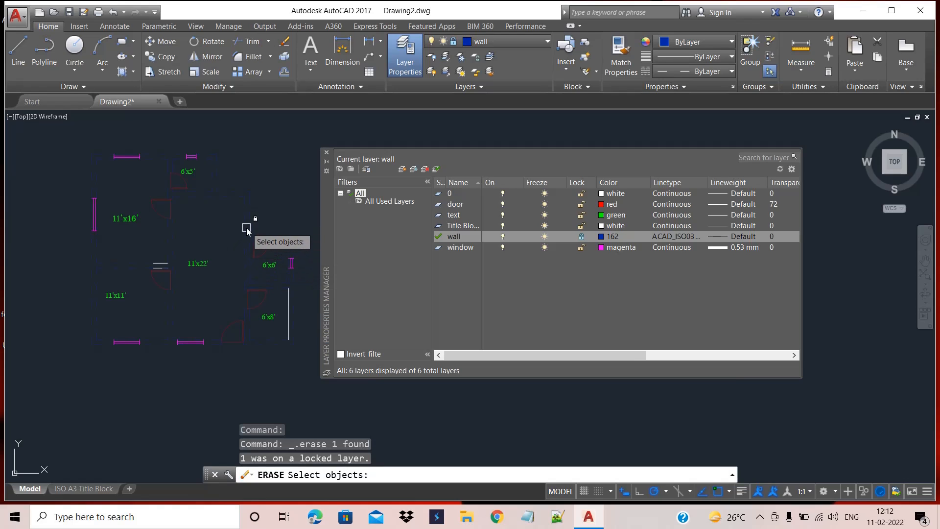
left_click(581, 237)
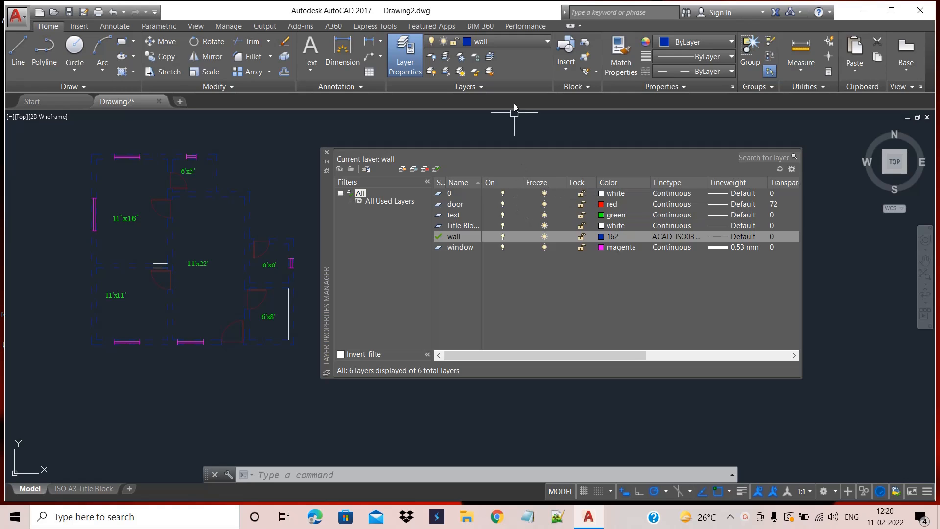
left_click(524, 43)
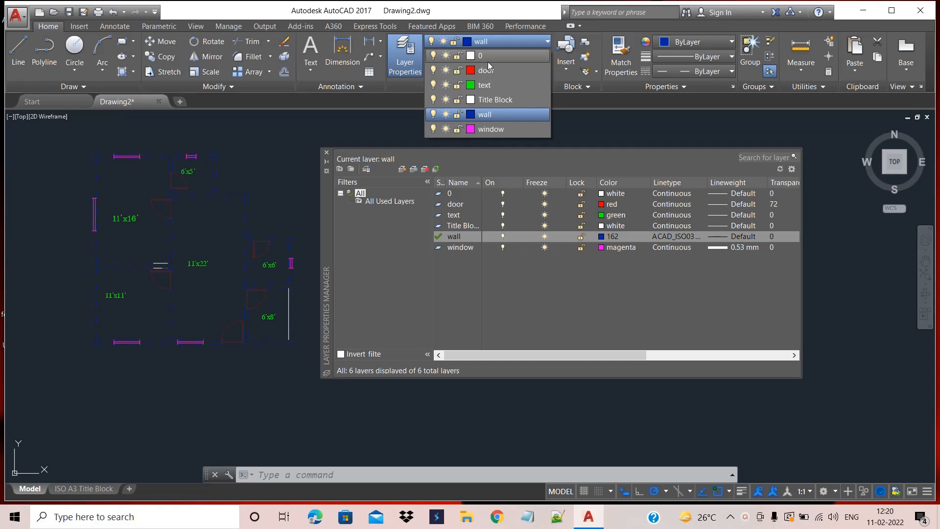
left_click(512, 42)
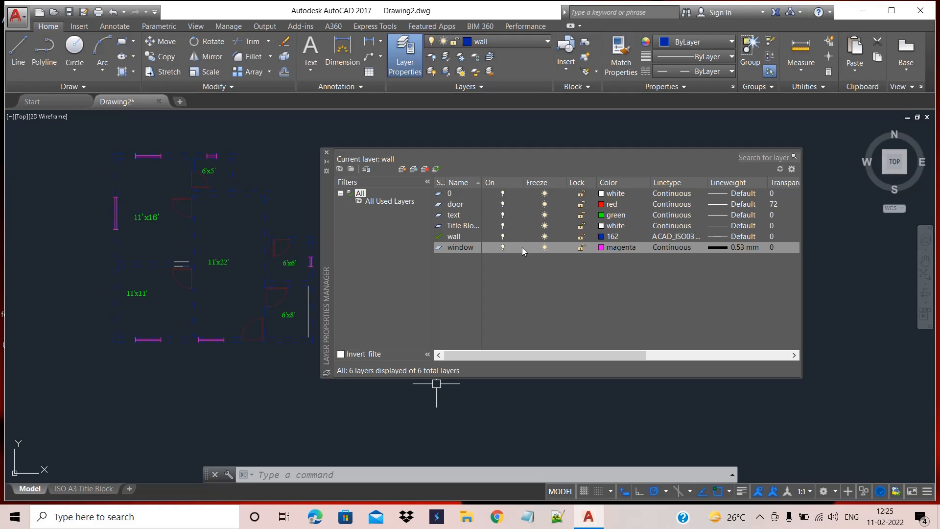
Isolate the window layer by picking the window above the 6'x5' room as the reference object.
left_click(446, 58)
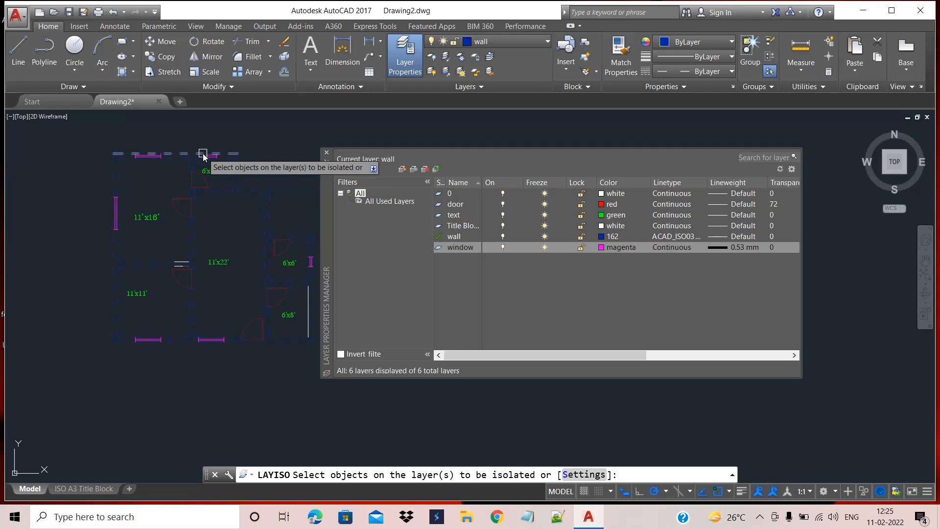
scroll(205, 156, "up", 2)
scroll(204, 156, "up", 3)
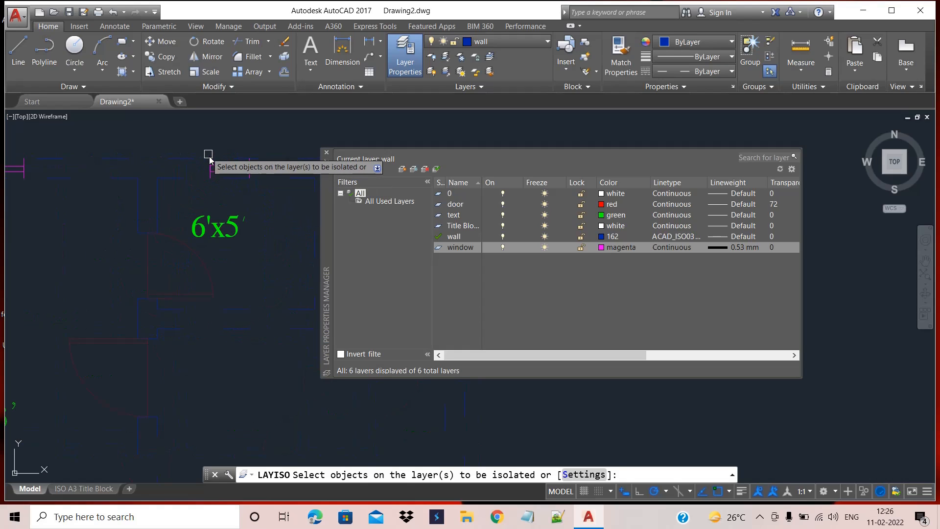
left_click(208, 167)
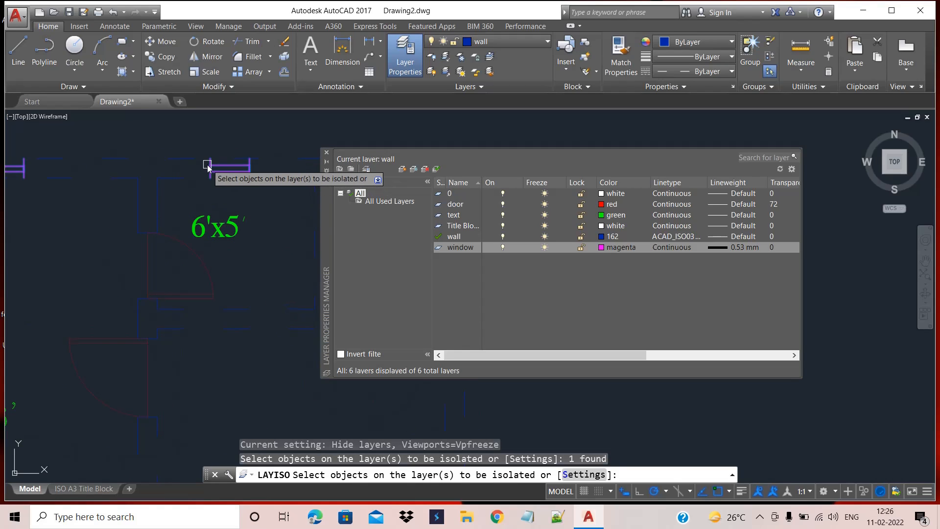
scroll(225, 186, "down", 4)
key("Return")
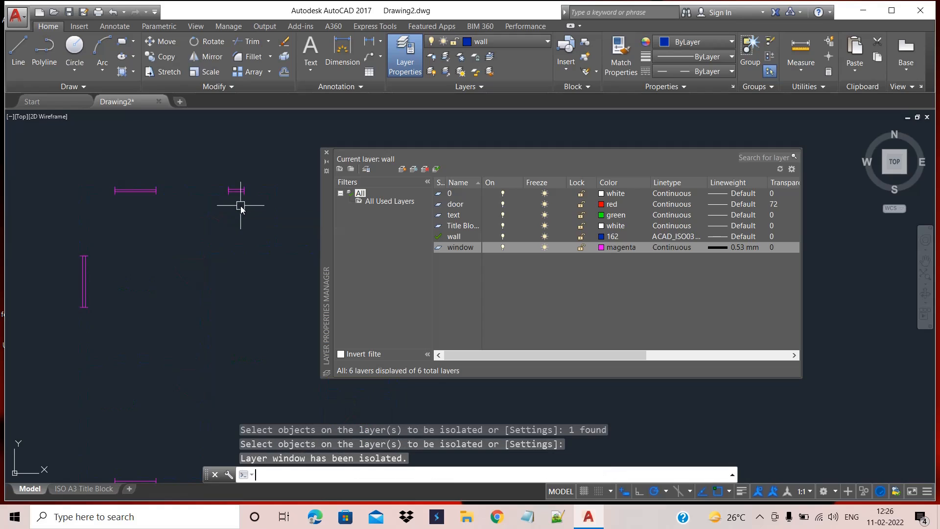
Inspect the isolated windows and unisolate the layers to restore the full floor plan.
scroll(241, 211, "down", 2)
scroll(245, 272, "down", 2)
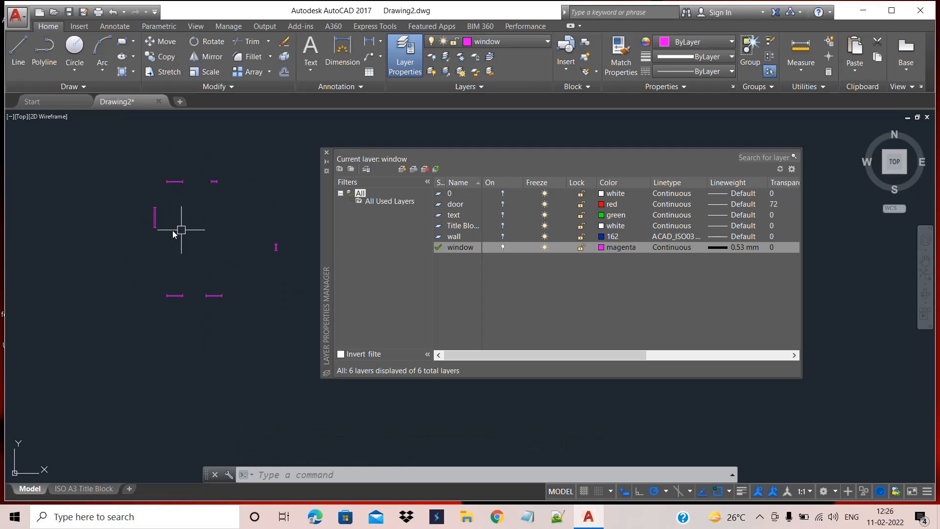
scroll(171, 227, "up", 2)
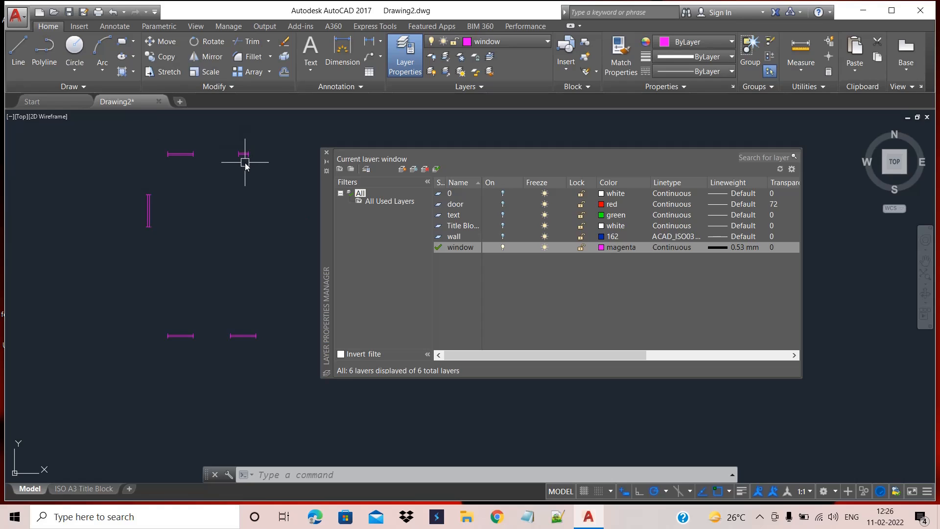
scroll(245, 163, "down", 3)
middle_click_drag(217, 246, 202, 236)
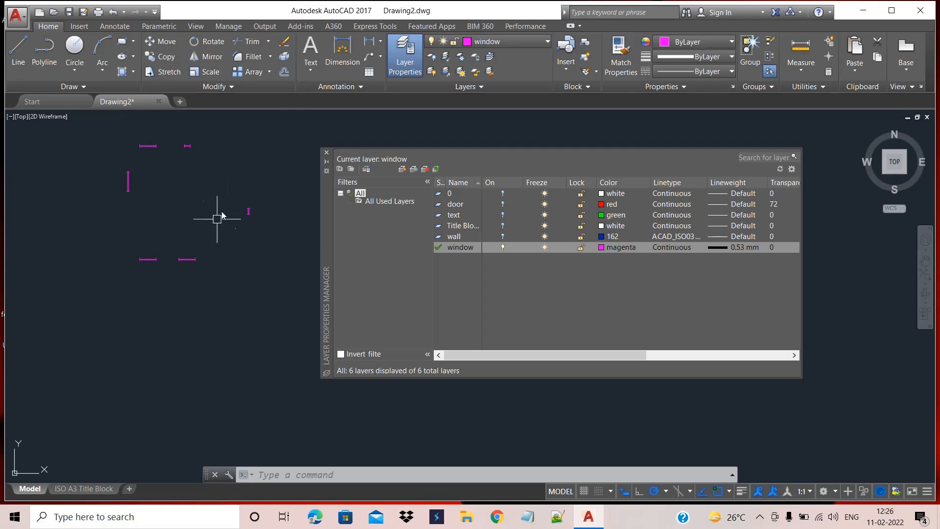
left_click(447, 72)
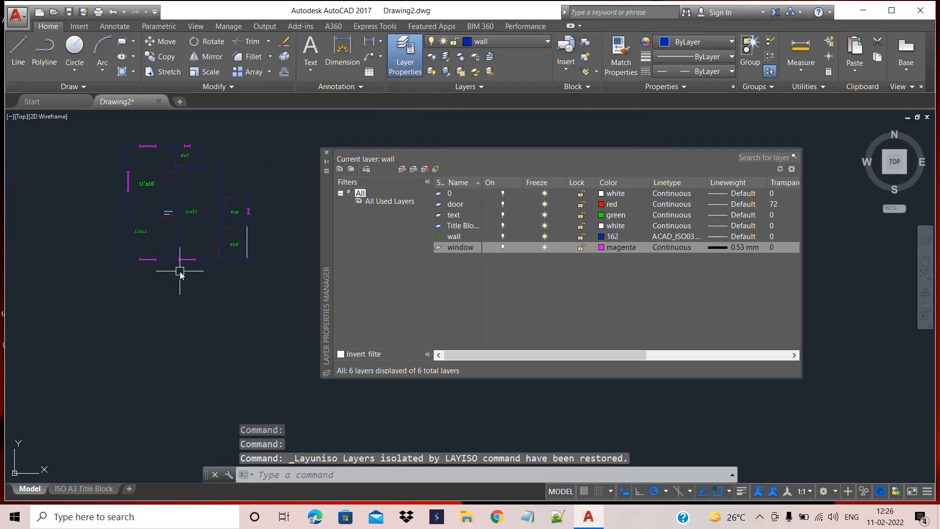
scroll(198, 184, "down", 3)
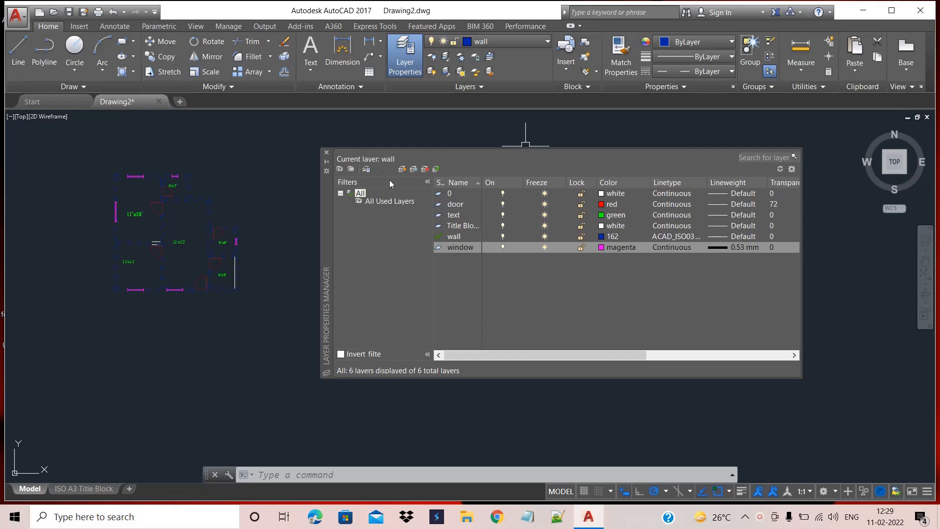
Create a new layer with the window layer's properties and try to delete it again.
left_click(425, 170)
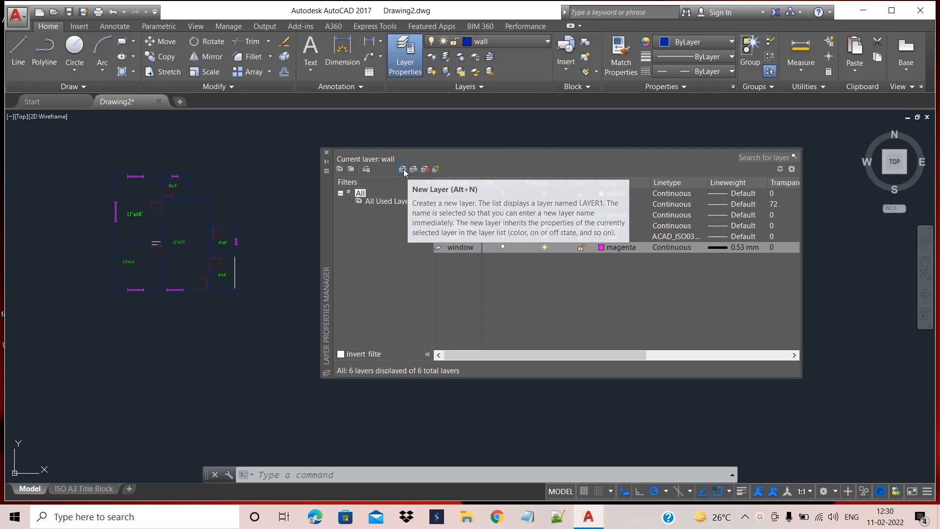
left_click(403, 170)
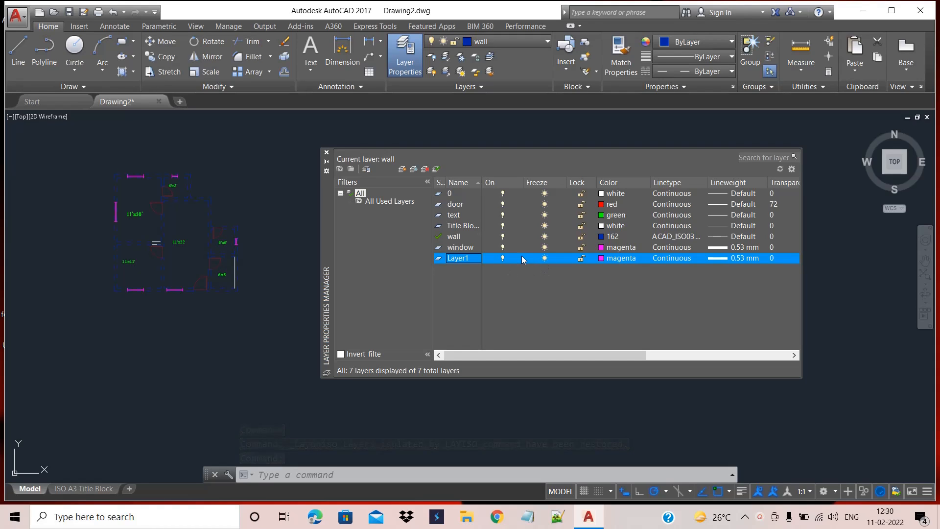
left_click(425, 169)
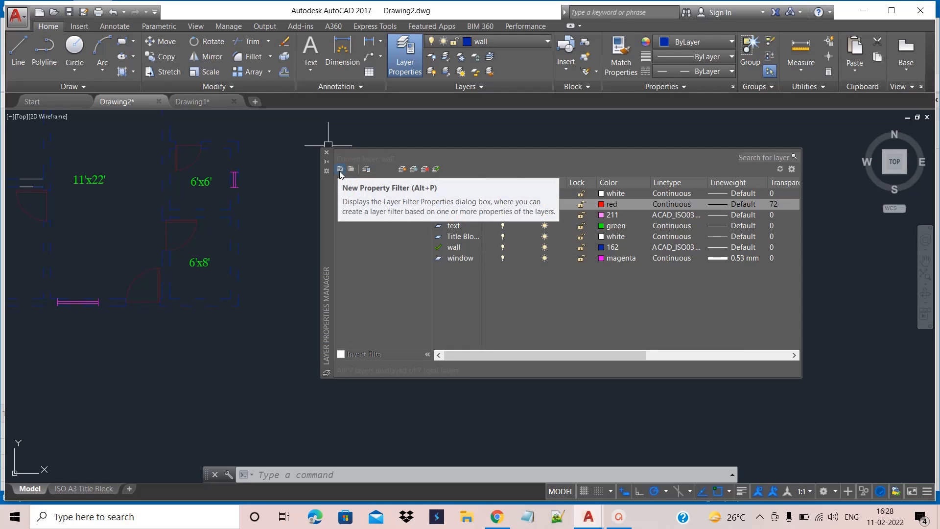
Start a new layer property filter and define its first rule as color red.
left_click(341, 171)
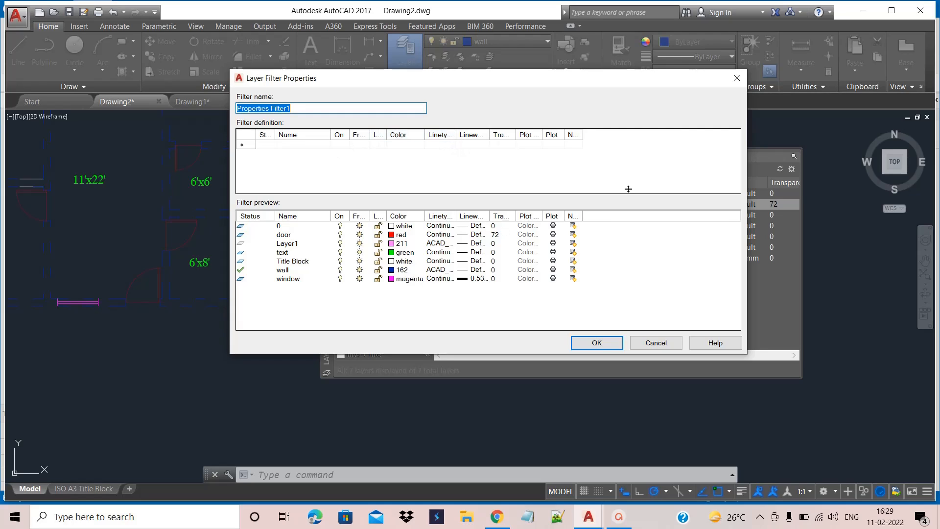
left_click(417, 147)
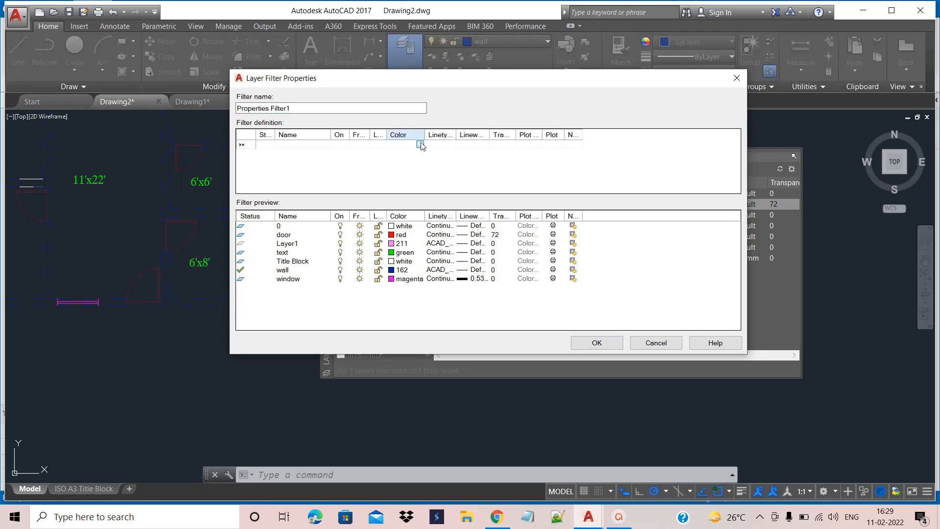
left_click(420, 146)
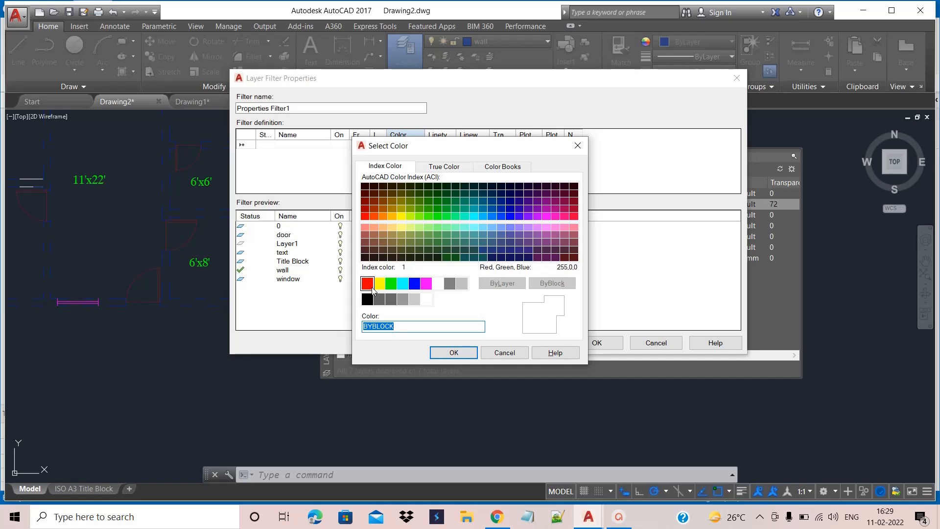
left_click(367, 289)
left_click(457, 352)
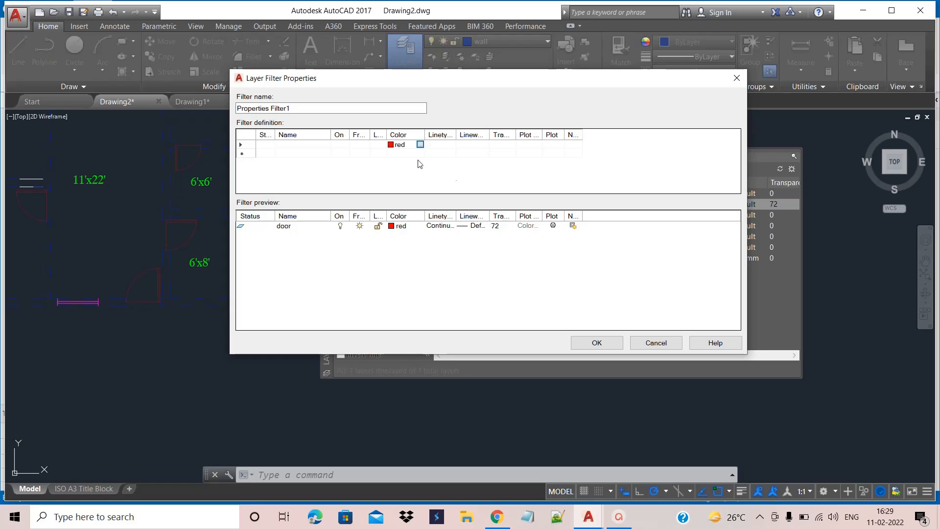
Add a second filter rule for the layer name *text and save the property filter under its default name.
left_click(289, 153)
type("text")
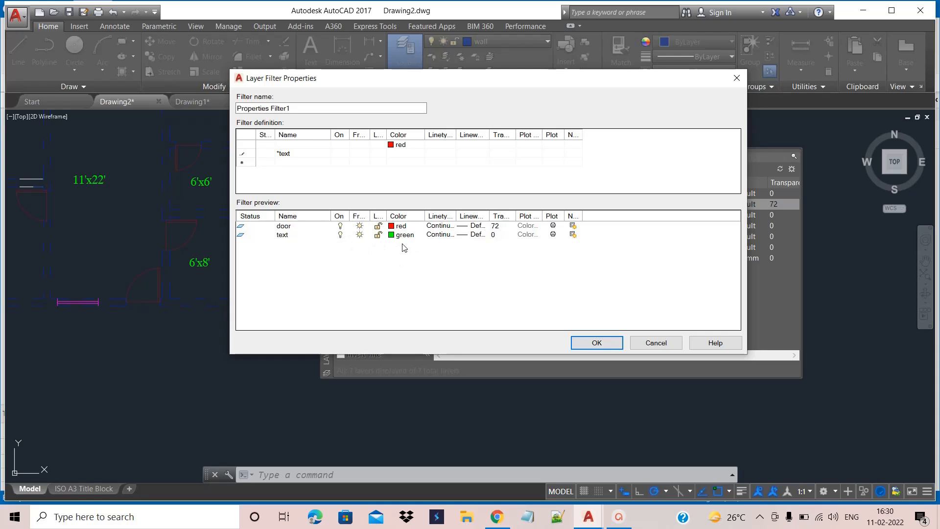
left_click(589, 348)
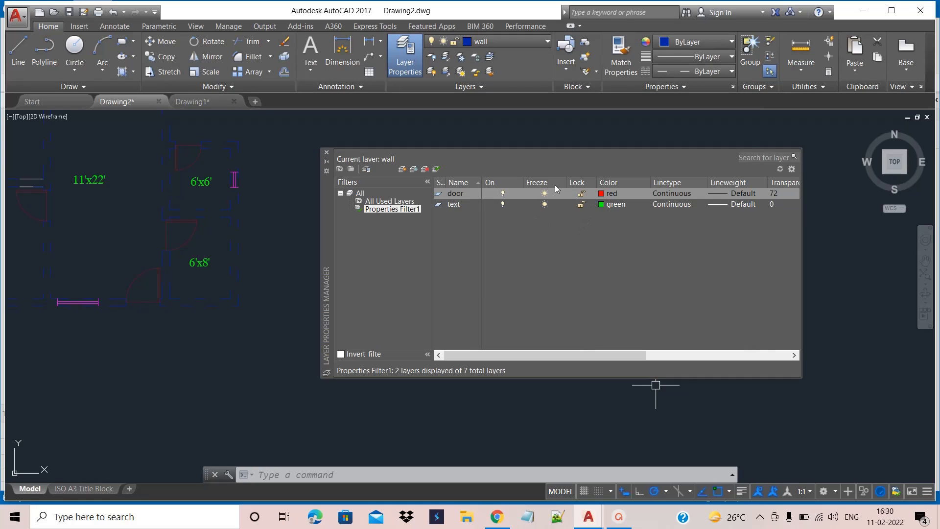
left_click(581, 204)
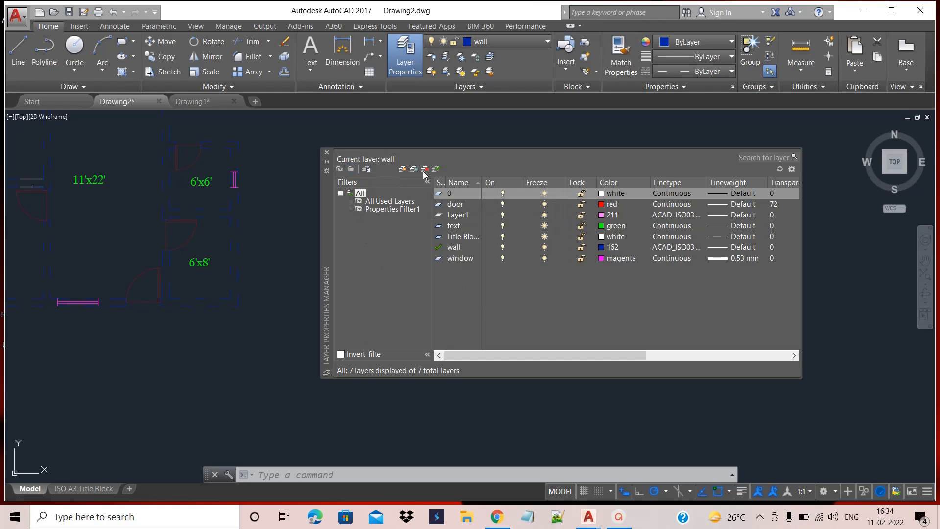
Create two new layers named fan and wires in the Layer Properties Manager.
left_click(403, 168)
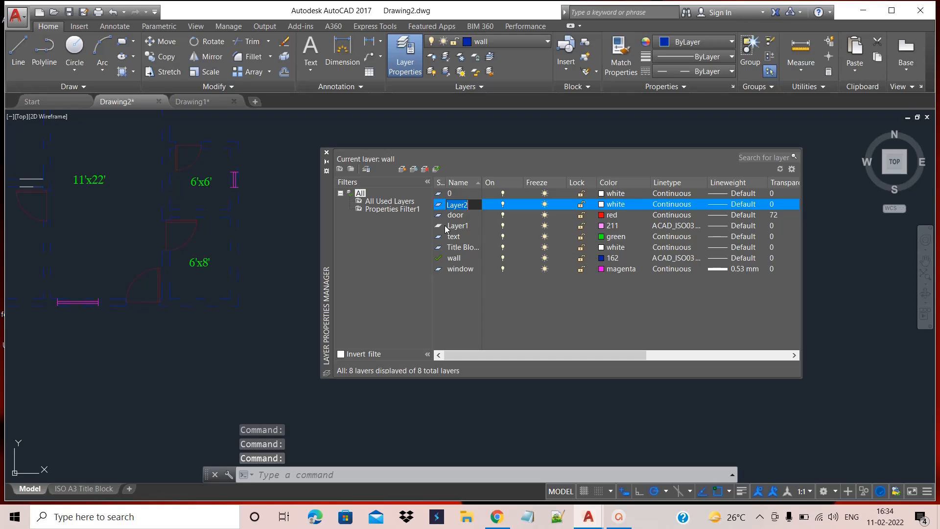
type("fan")
left_click(416, 312)
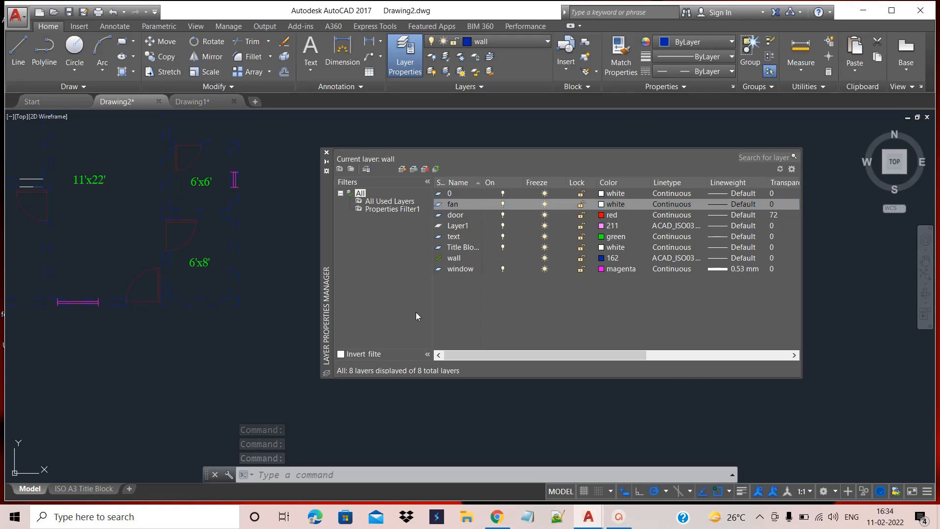
left_click(402, 169)
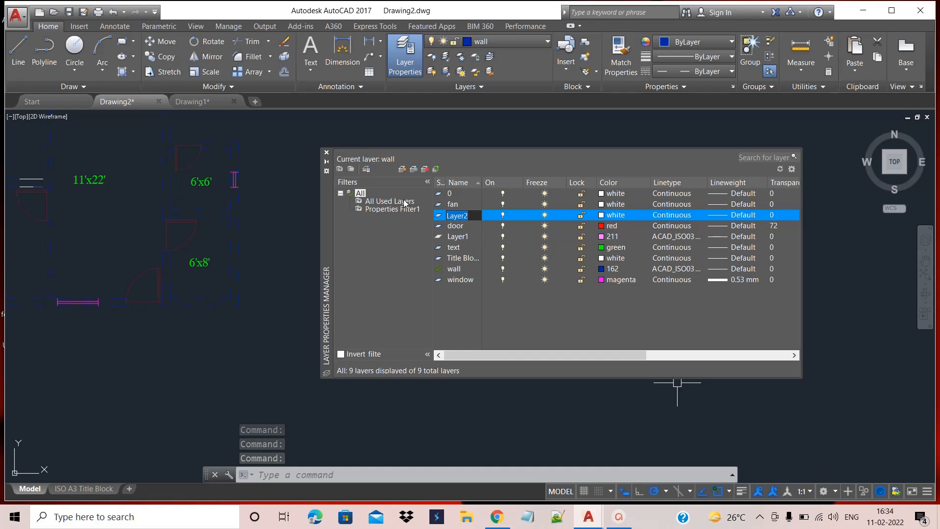
type("wires")
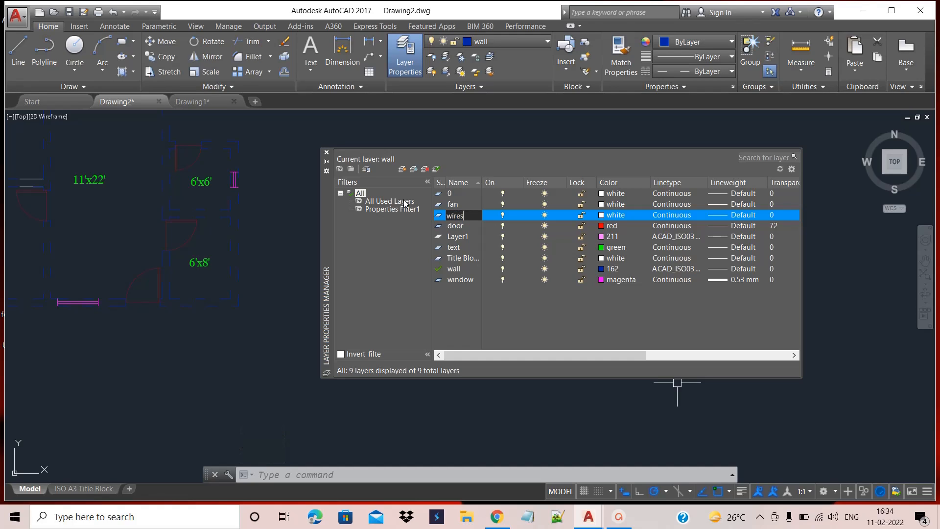
left_click(363, 250)
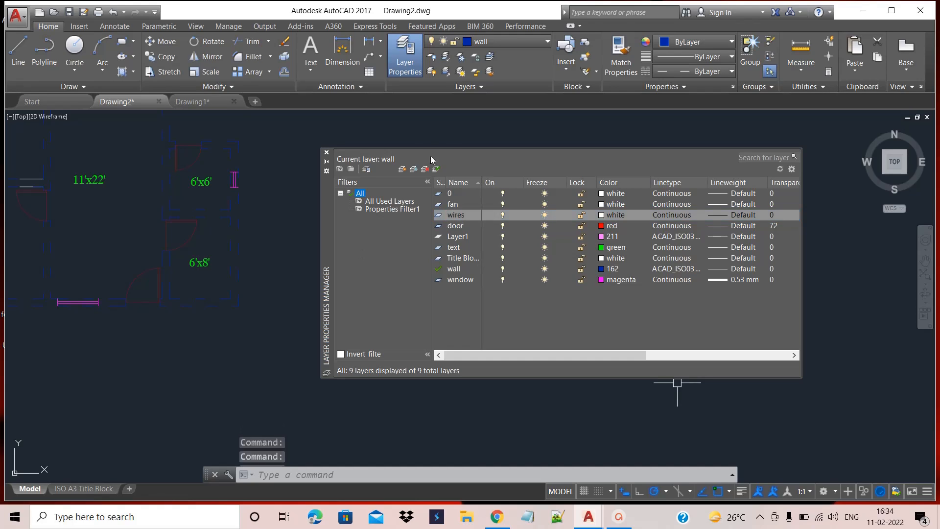
Create another new layer named light in the Layer Properties Manager.
left_click(402, 169)
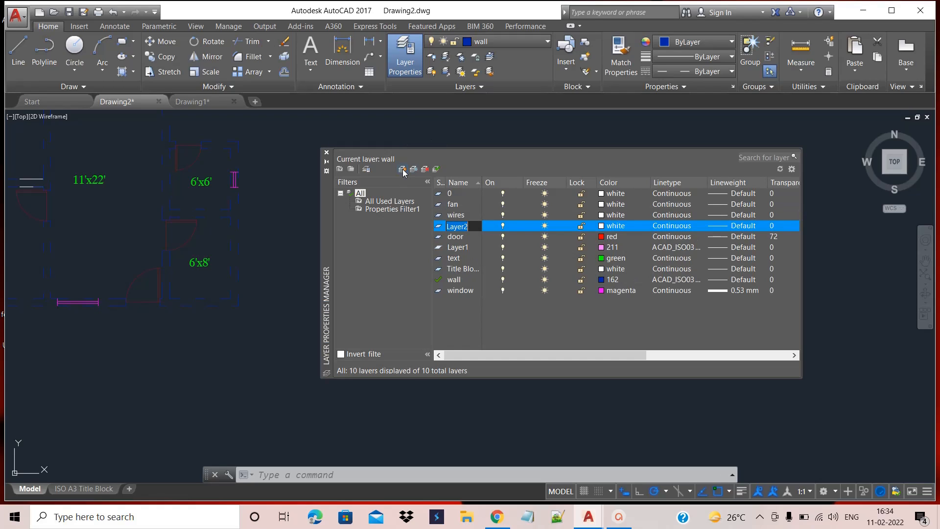
type("light")
left_click(377, 251)
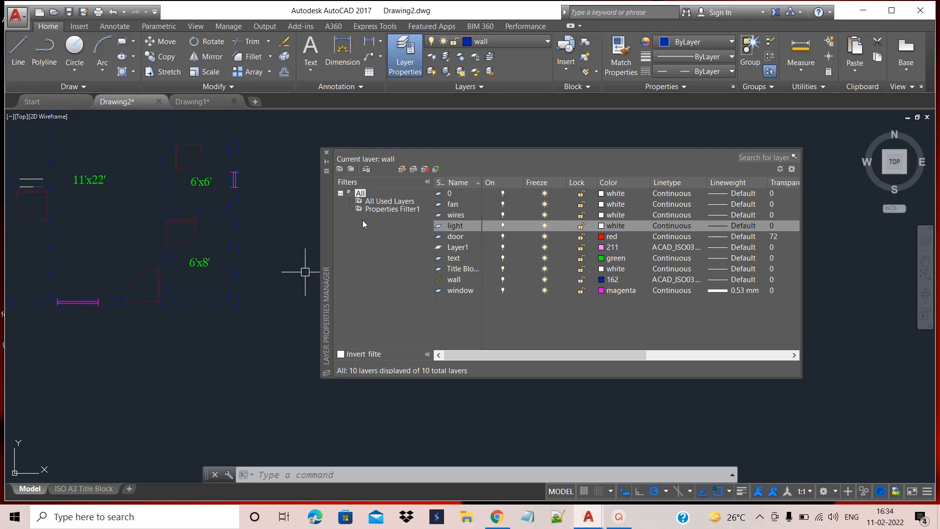
Create two layer group filters named electrical and civil.
left_click(353, 170)
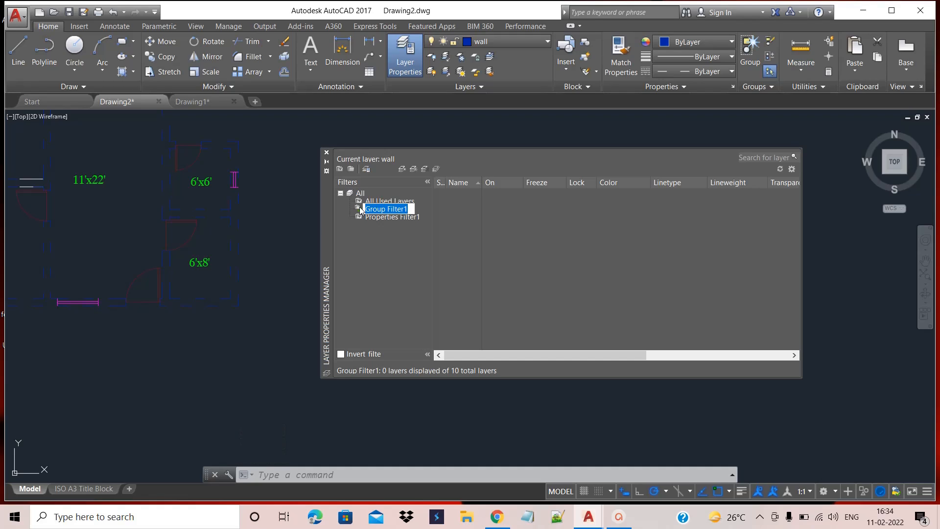
type("electrical")
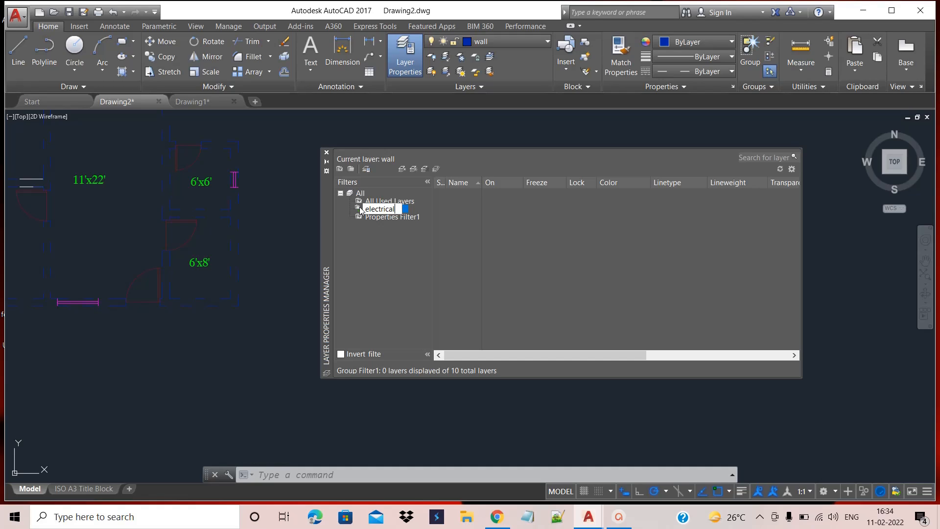
key("Return")
left_click(351, 169)
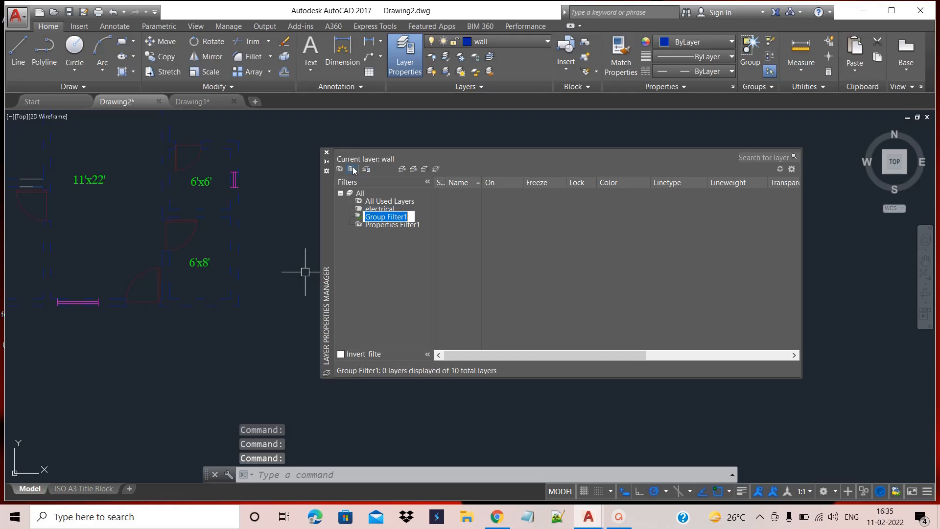
type("c")
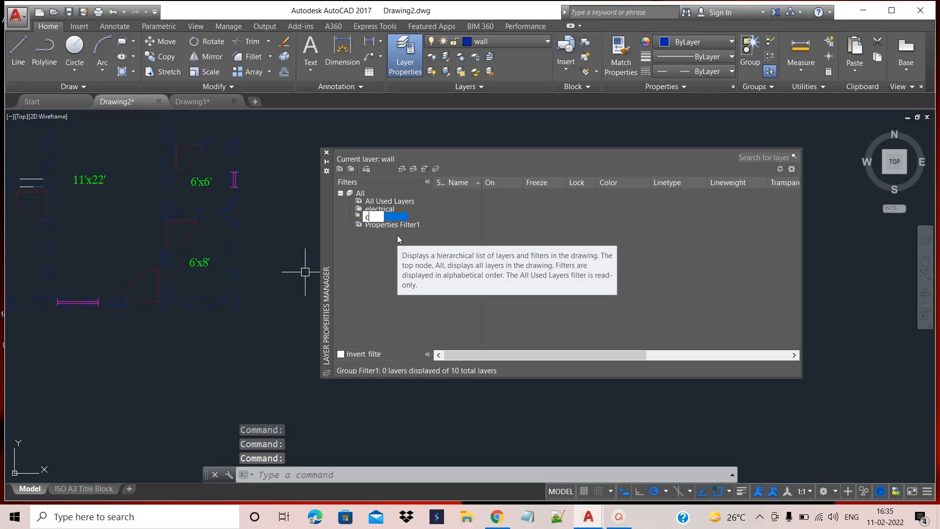
type("ivil")
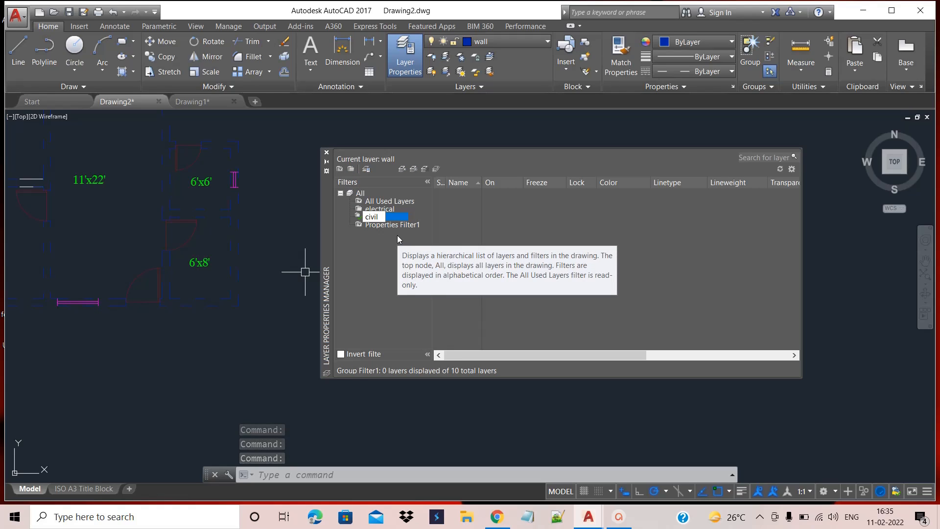
key("Return")
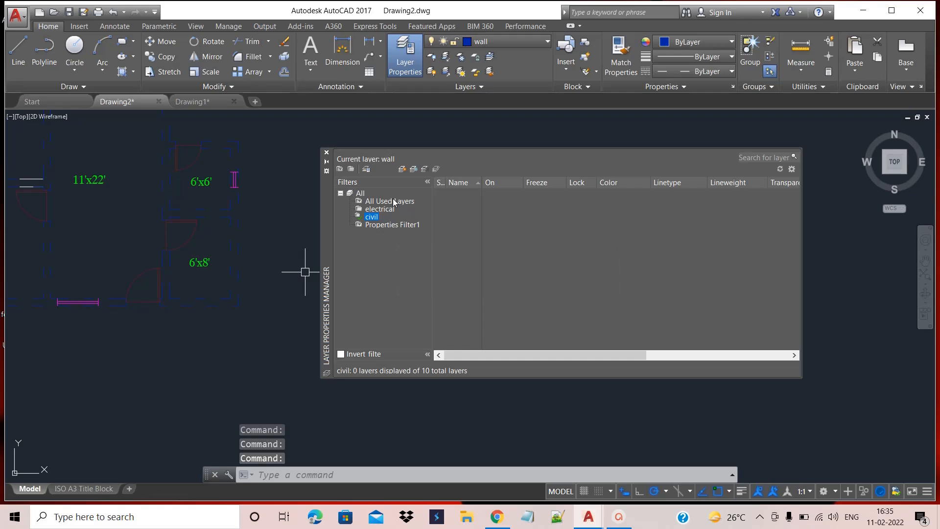
From all used layers, add fan, light and wires to the electrical group filter, and text, door, window and wall to civil.
left_click(394, 202)
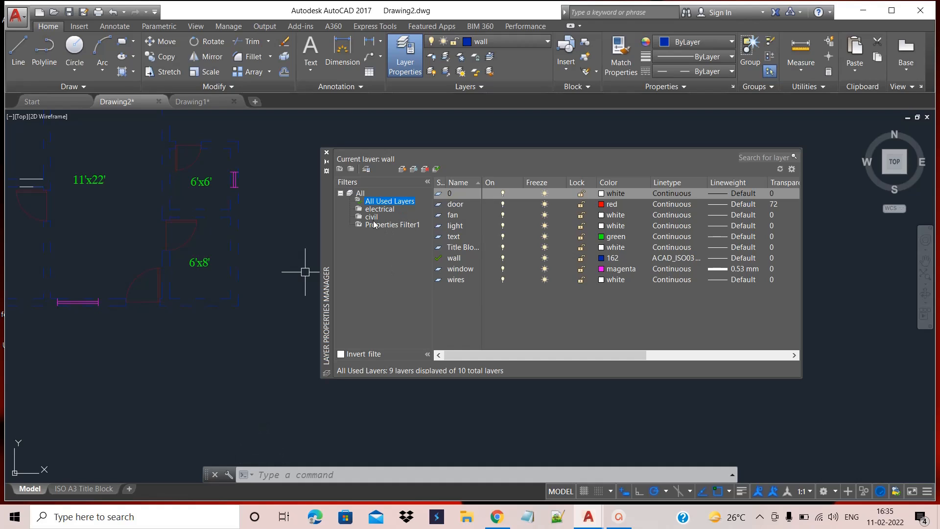
left_click(453, 215)
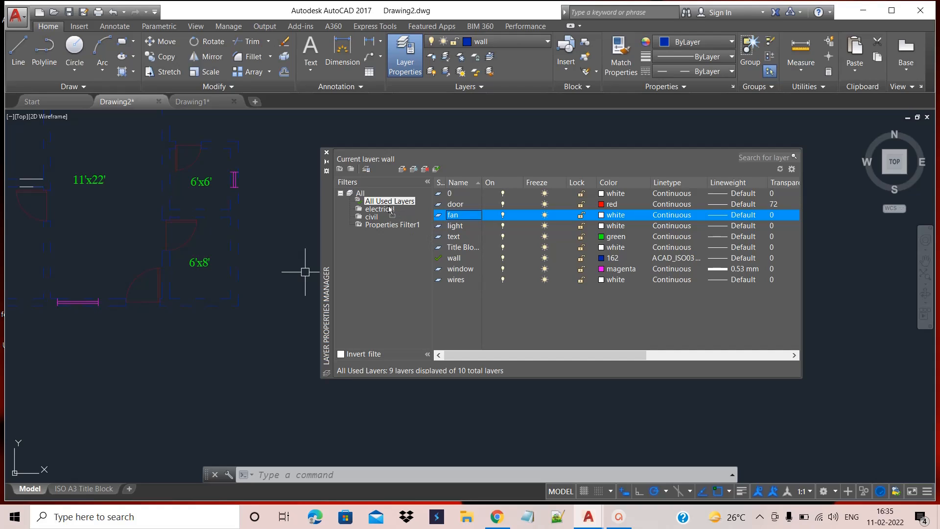
left_click(453, 226)
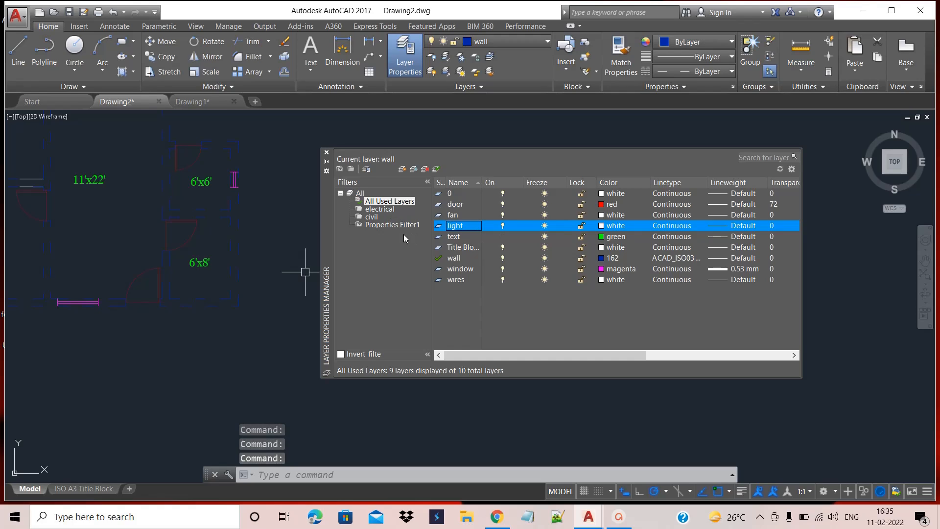
left_click(457, 238)
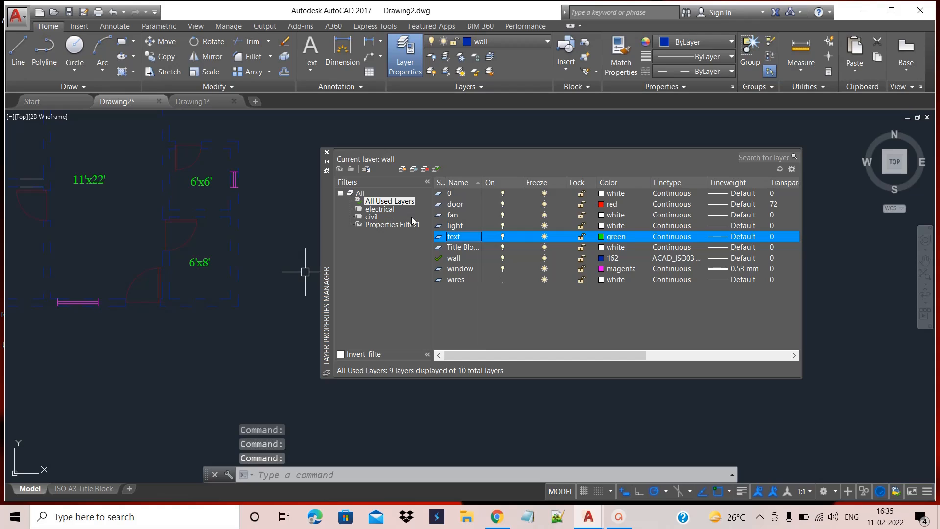
left_click(454, 205)
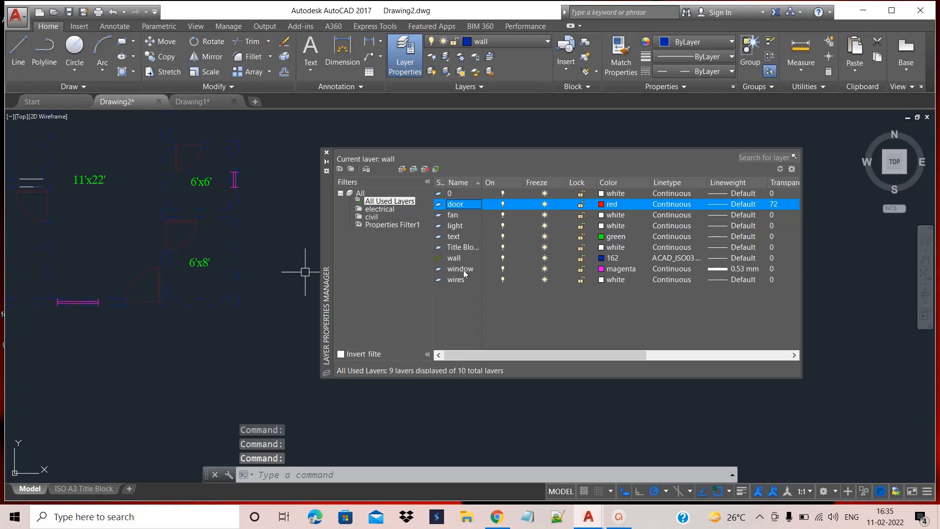
left_click_drag(464, 269, 374, 225)
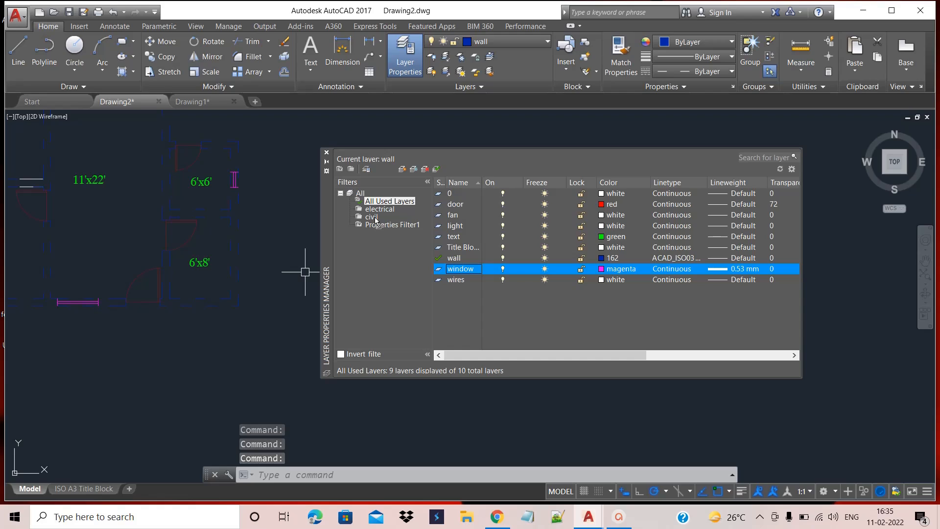
left_click_drag(449, 281, 385, 209)
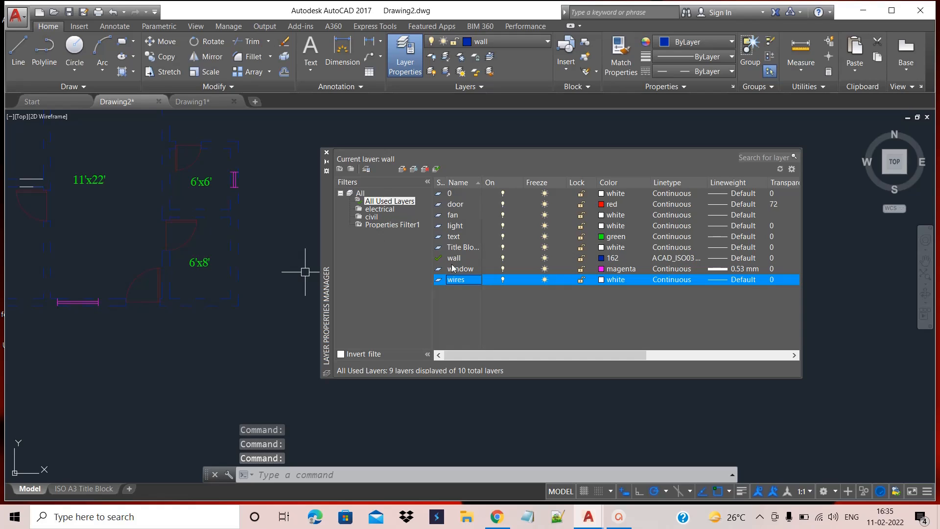
left_click_drag(460, 259, 376, 221)
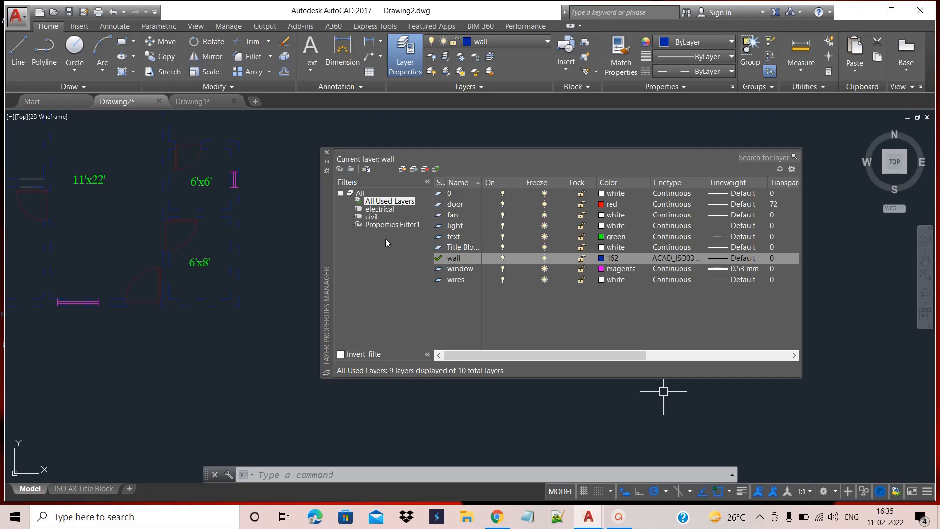
Review the layers in the electrical and civil group filters, and return to the list of all used layers.
left_click(374, 210)
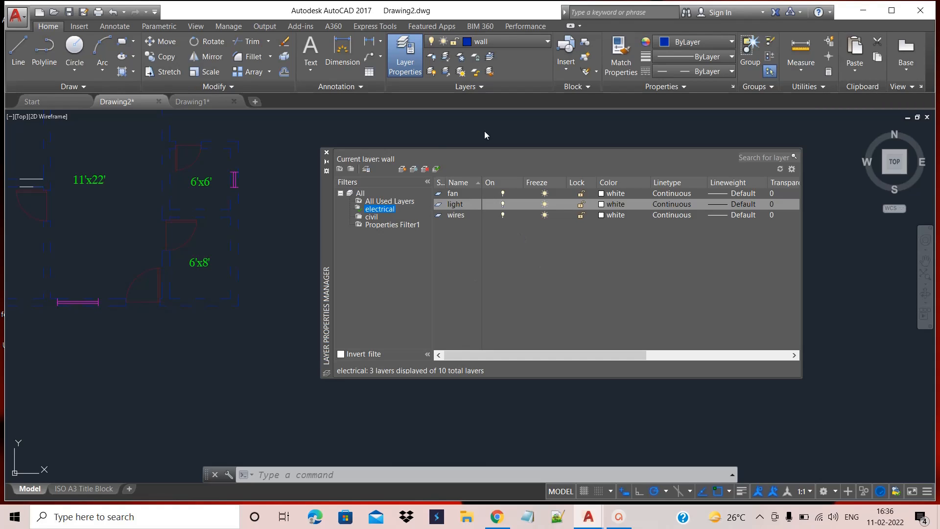
left_click(372, 217)
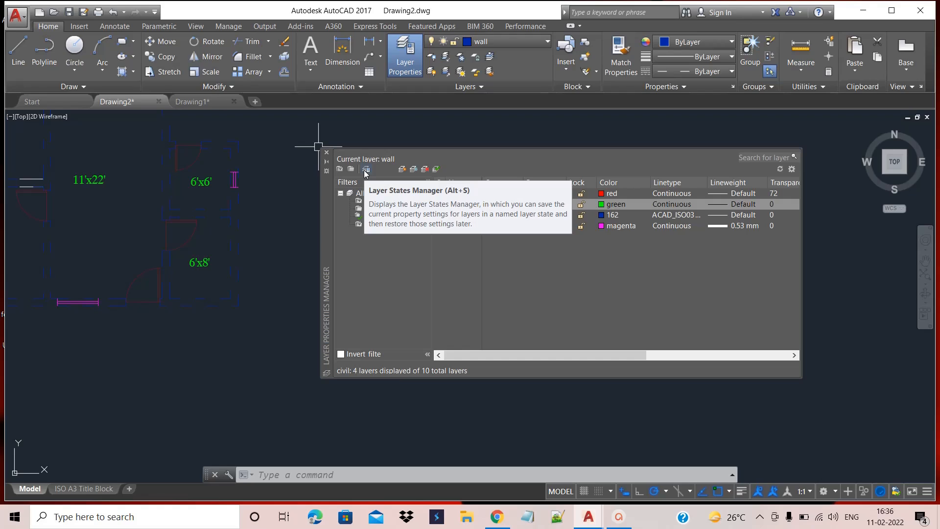
left_click(382, 201)
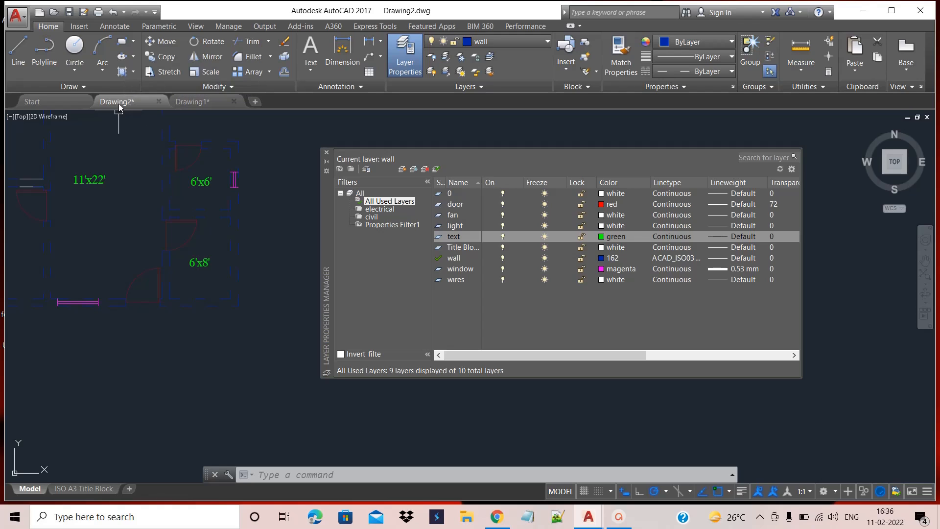
Close Drawing1 without saving its changes.
mouse_move(117, 102)
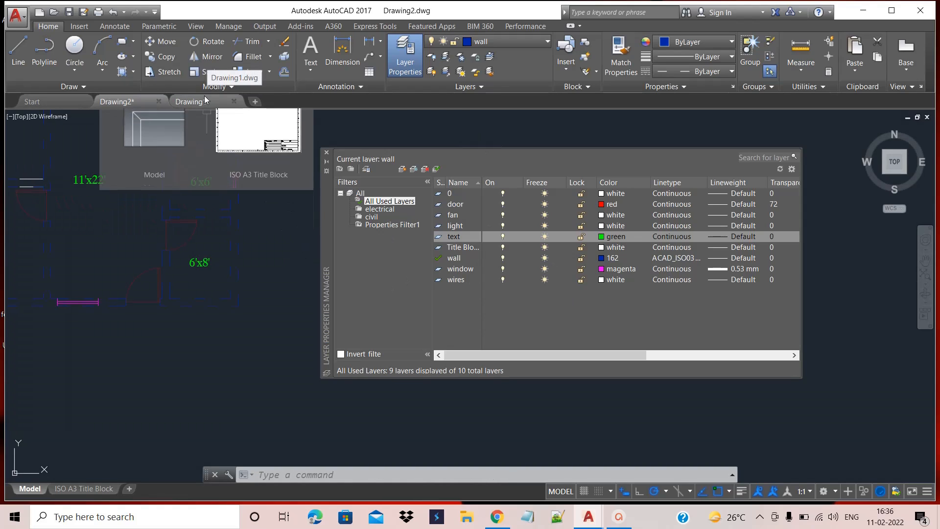
left_click(225, 106)
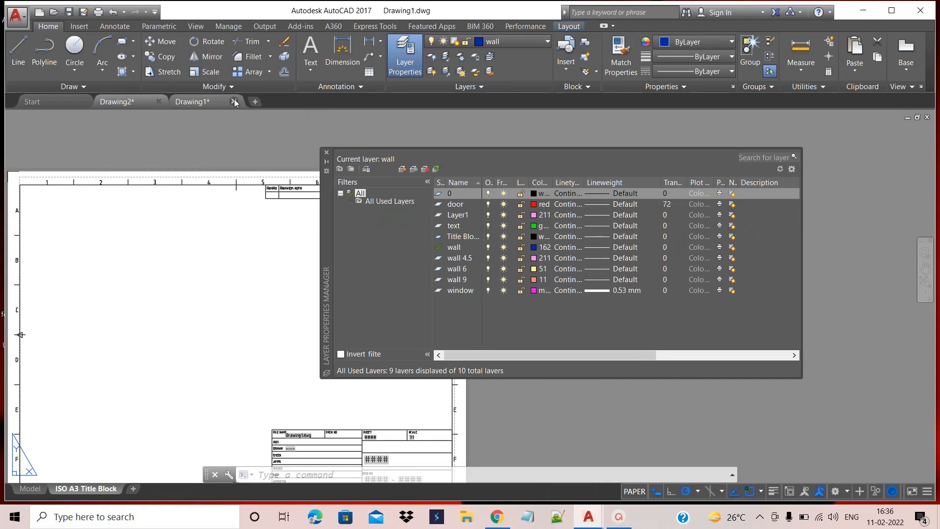
left_click(234, 101)
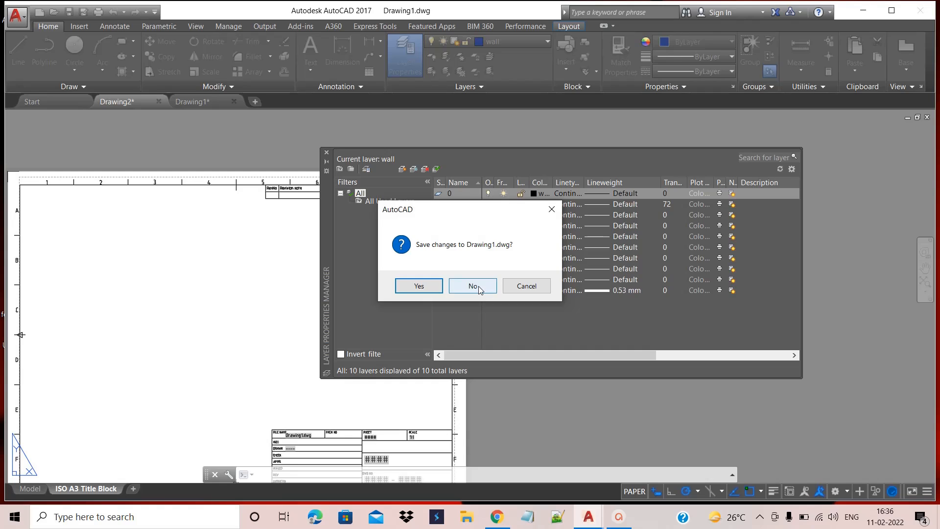
left_click(478, 290)
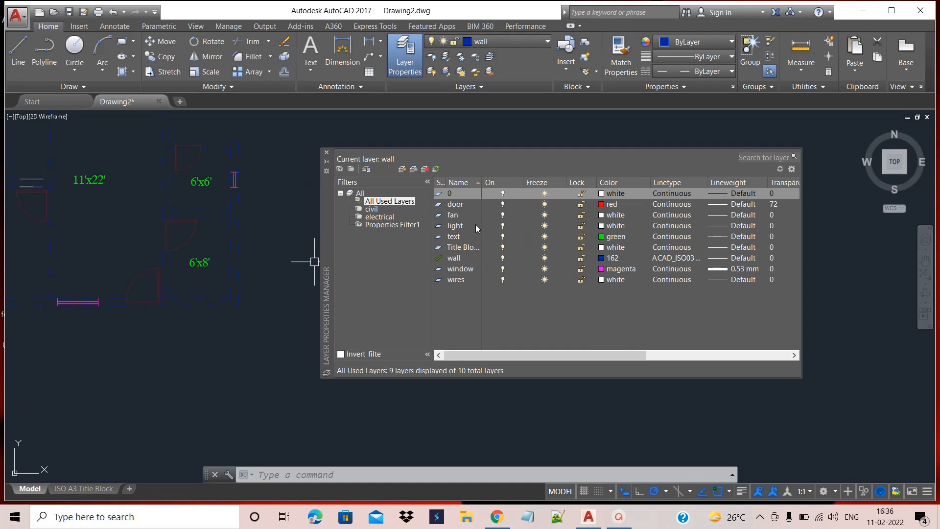
Save the current layer settings as a new layer state named l1 in the Layer States Manager.
left_click(366, 170)
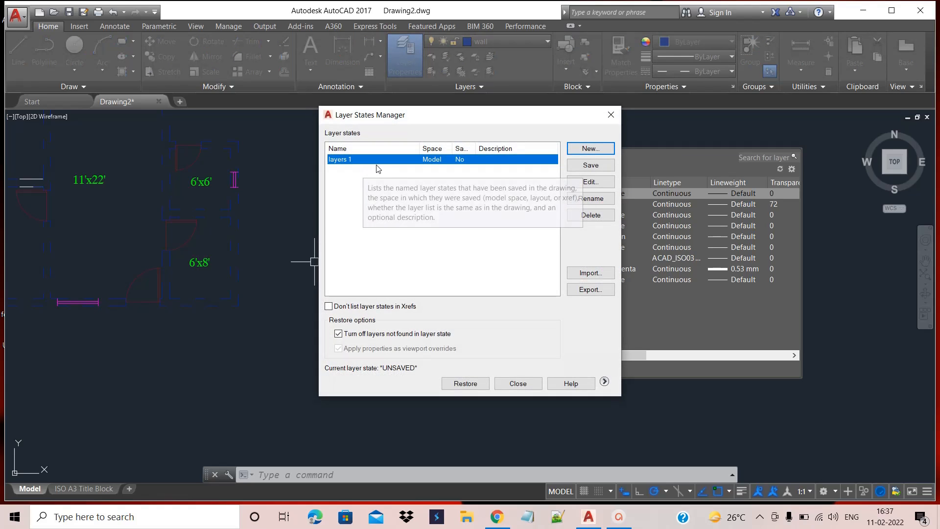
left_click(597, 154)
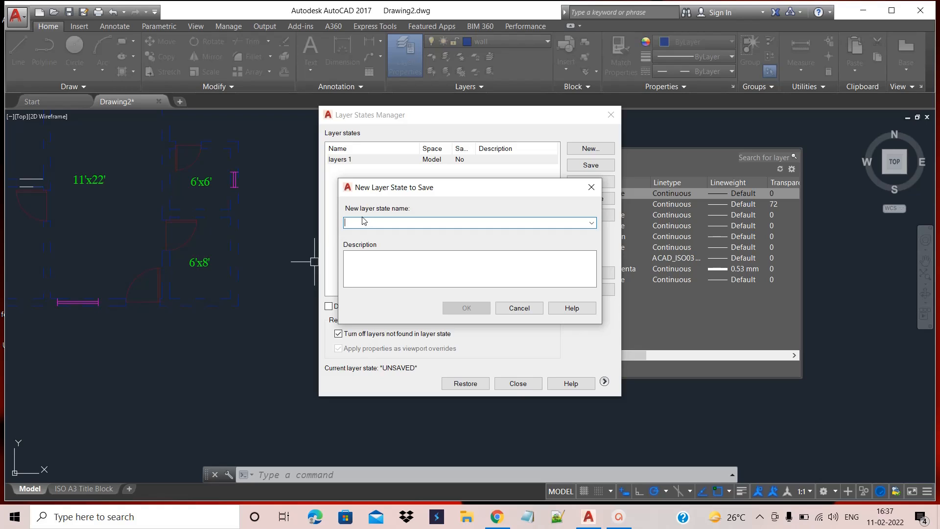
type("l1")
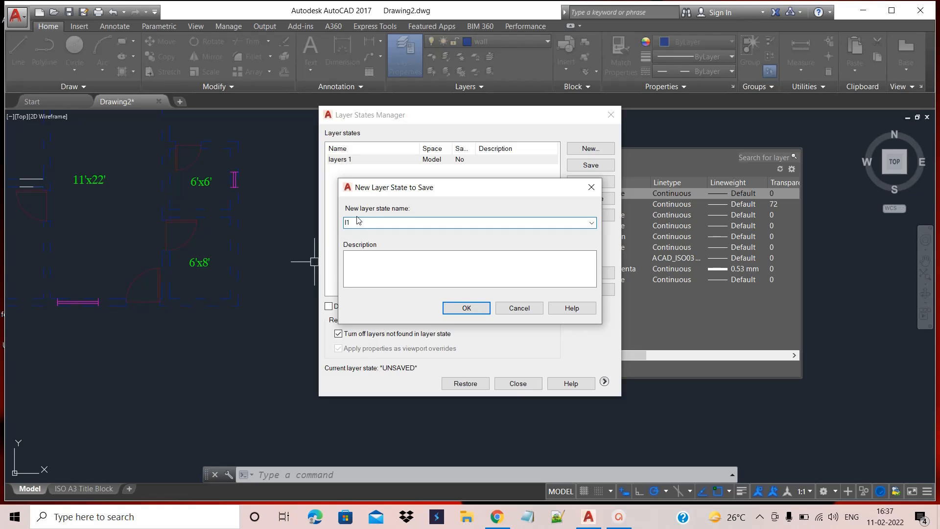
left_click(453, 306)
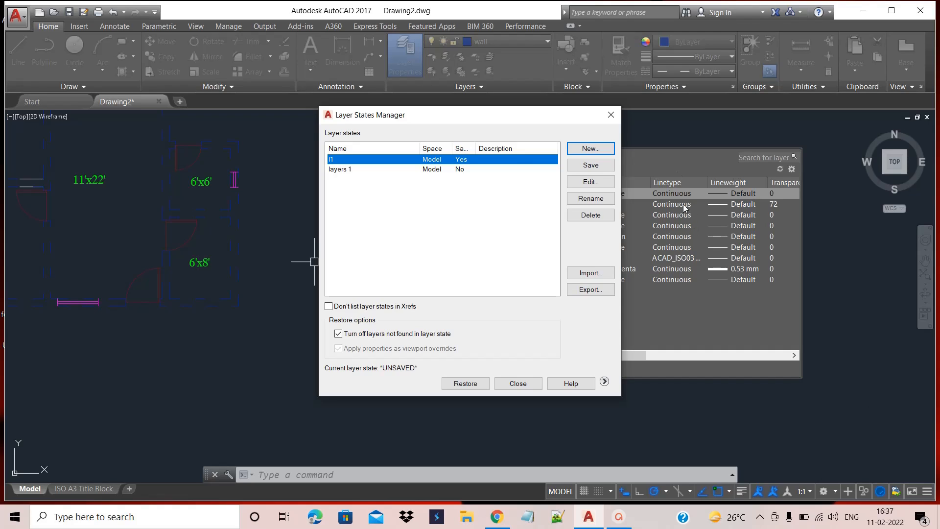
Export the l1 layer state to the Desktop as l1.las in Layer states (*.las) format, and restore that state.
left_click(591, 290)
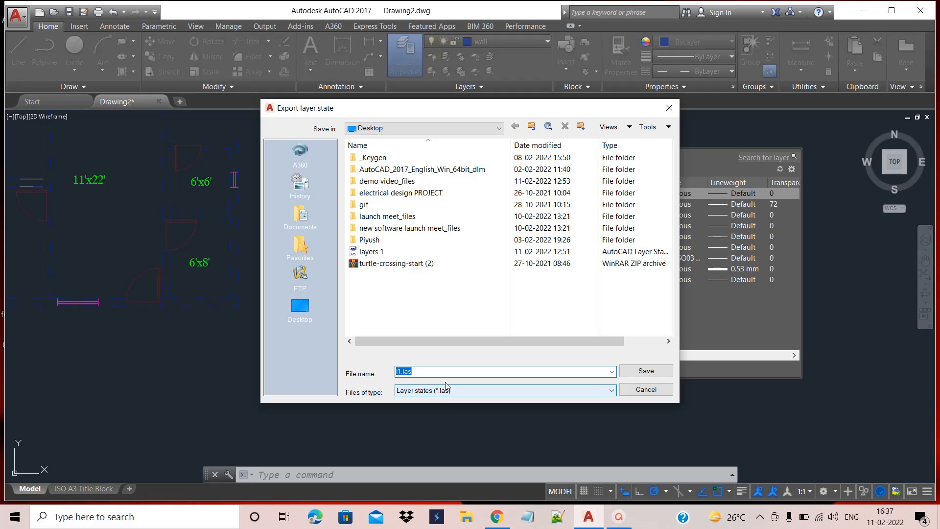
left_click(300, 307)
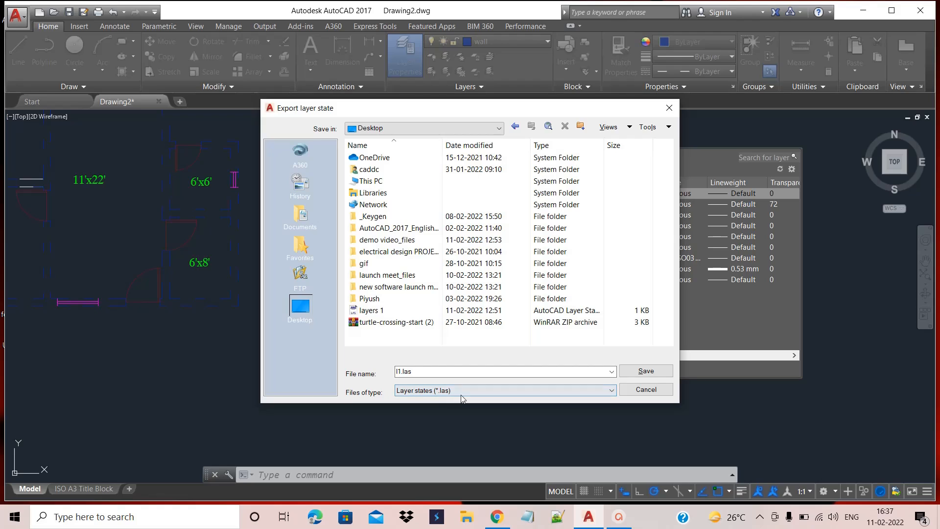
left_click(460, 392)
left_click(479, 397)
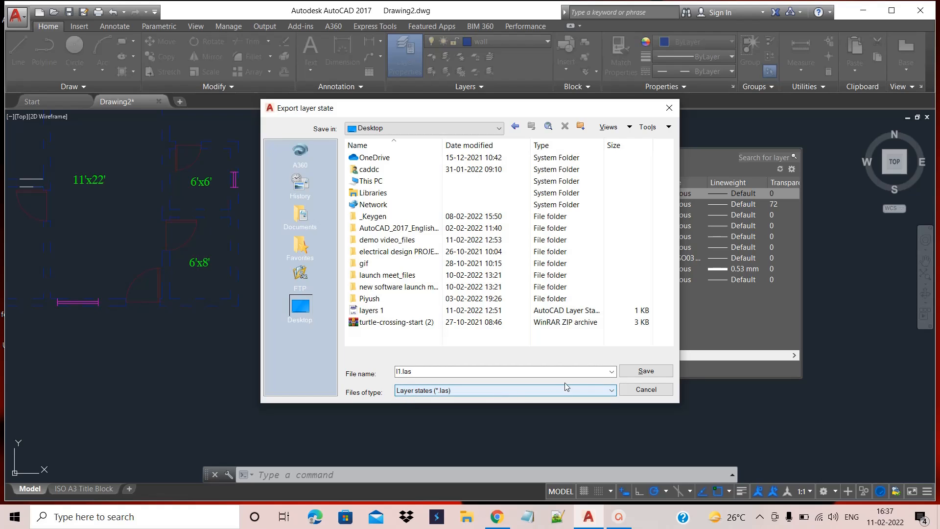
left_click(646, 372)
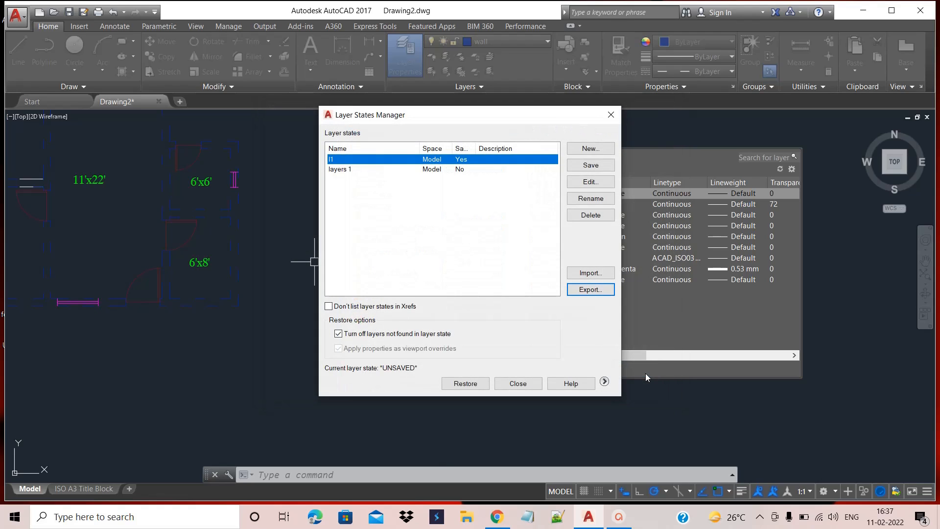
left_click(478, 385)
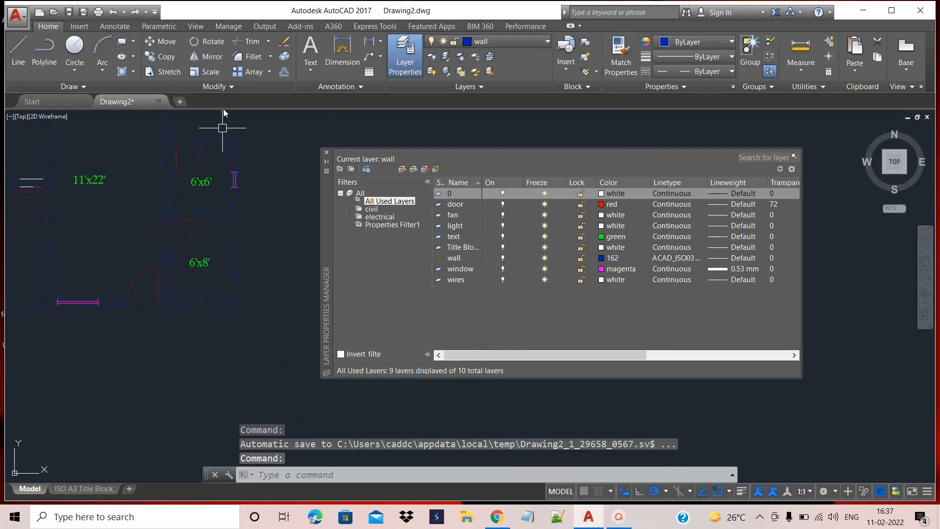
Close the Layer Properties Manager and start a new drawing alongside Drawing2.
left_click(327, 155)
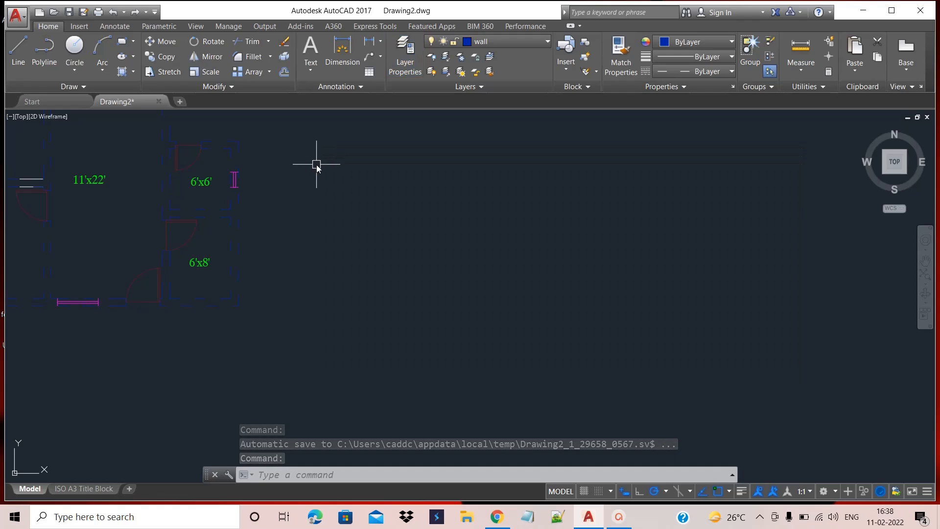
scroll(318, 165, "down", 4)
middle_click_drag(334, 163, 189, 213)
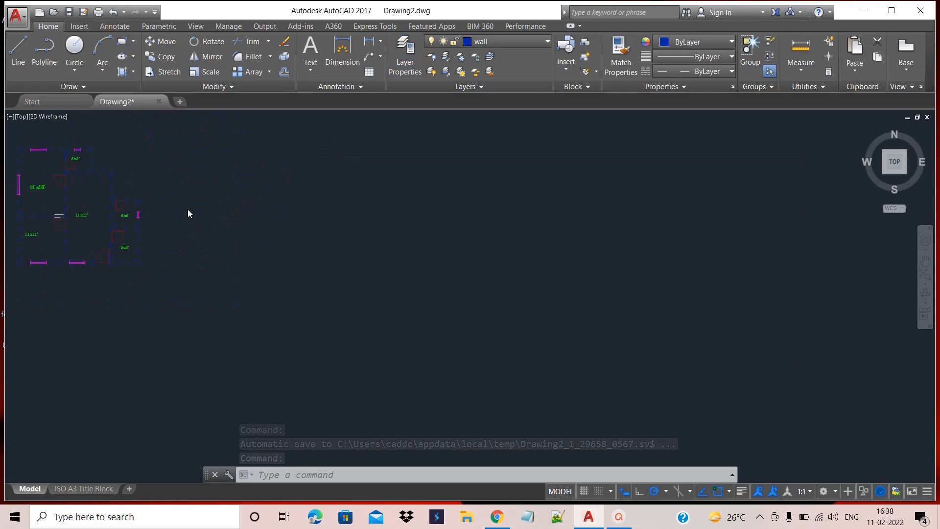
left_click(181, 101)
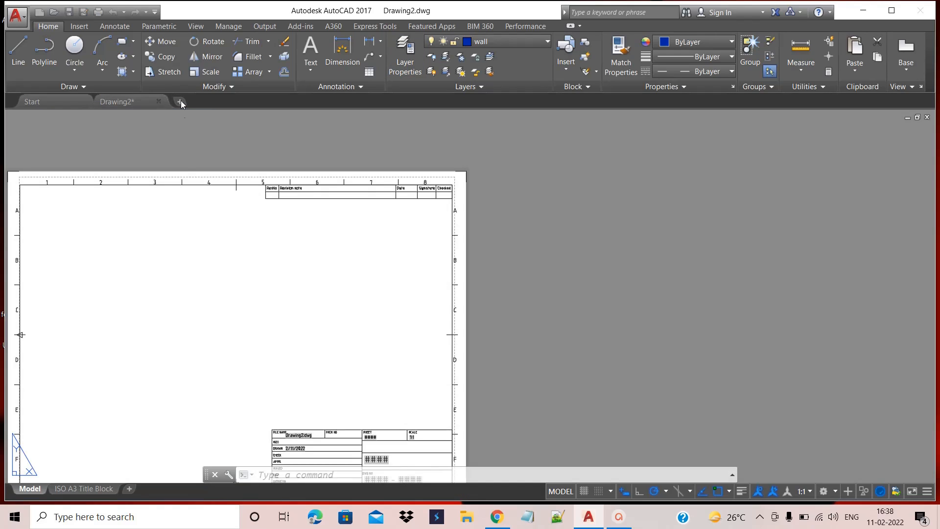
Switch the new drawing to model space and turn on the grid display.
left_click(29, 489)
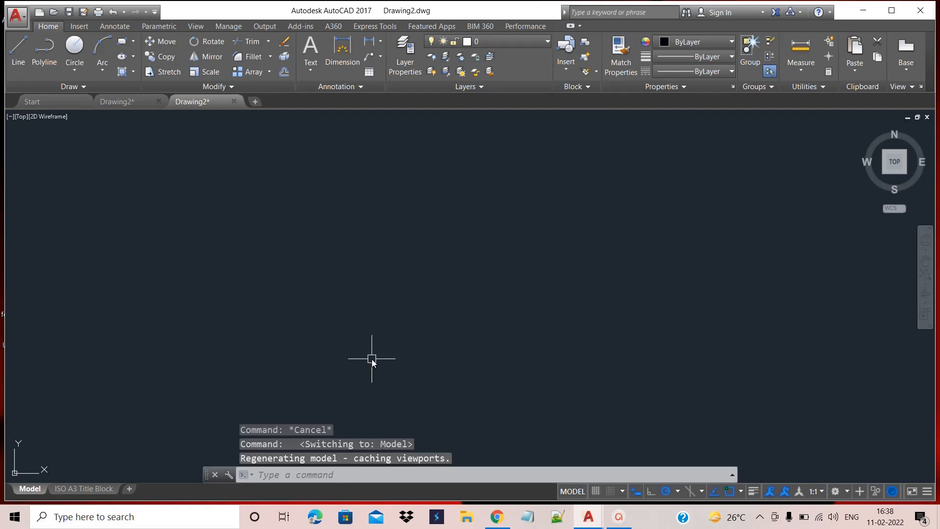
middle_click_drag(420, 276, 319, 290)
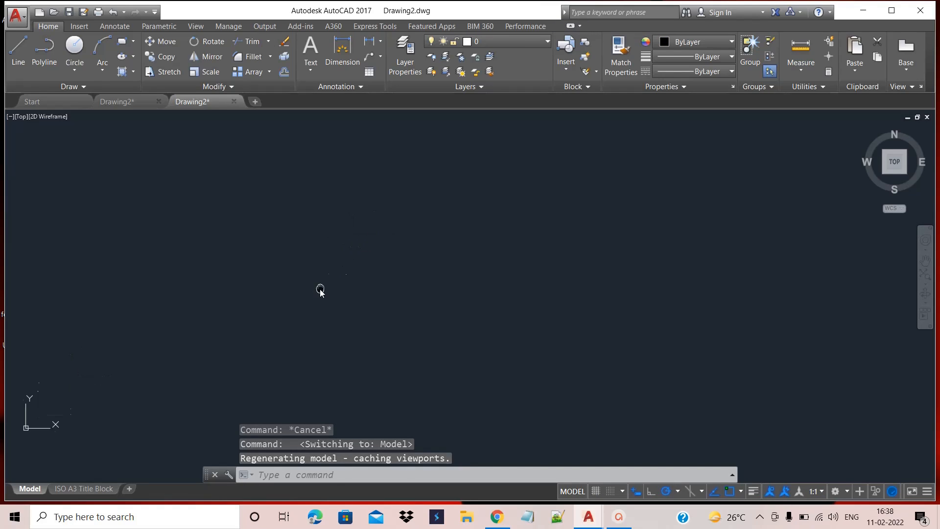
left_click(596, 493)
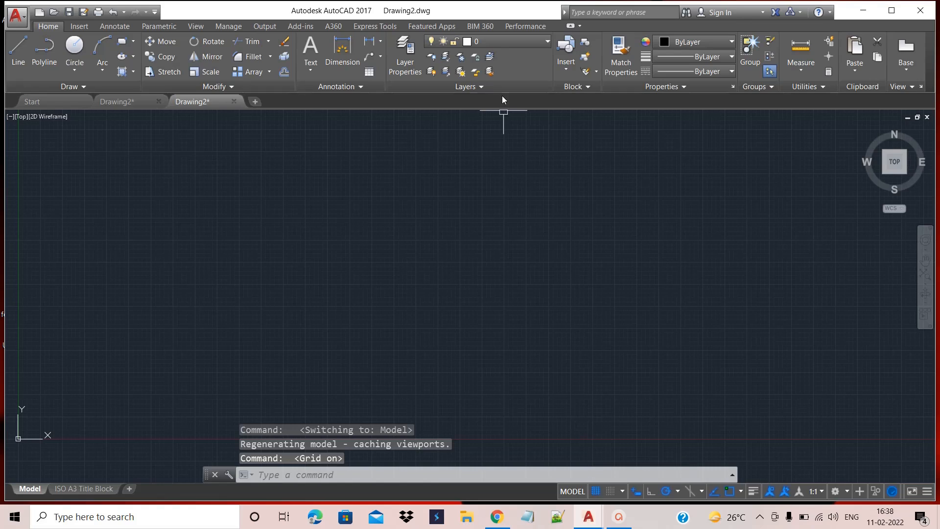
Check the new drawing's list of layers and open its Layer States Manager.
left_click(495, 40)
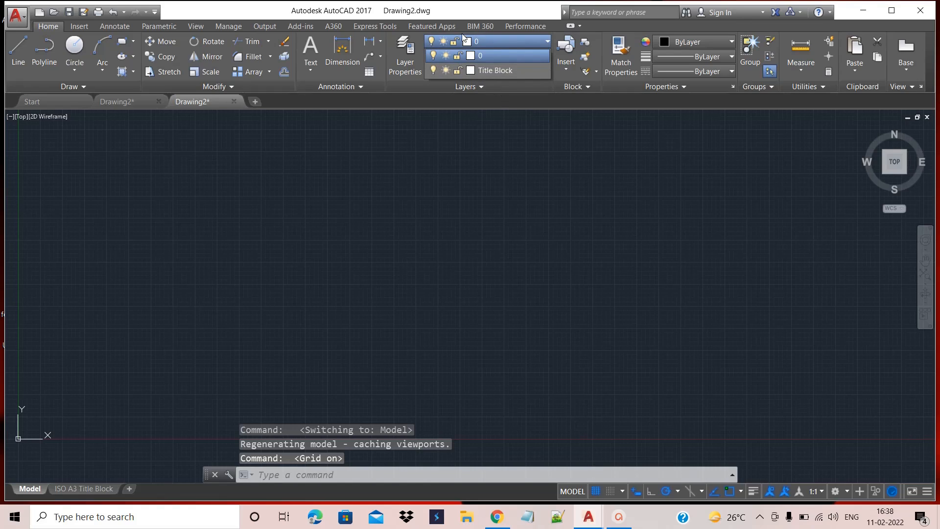
left_click(527, 40)
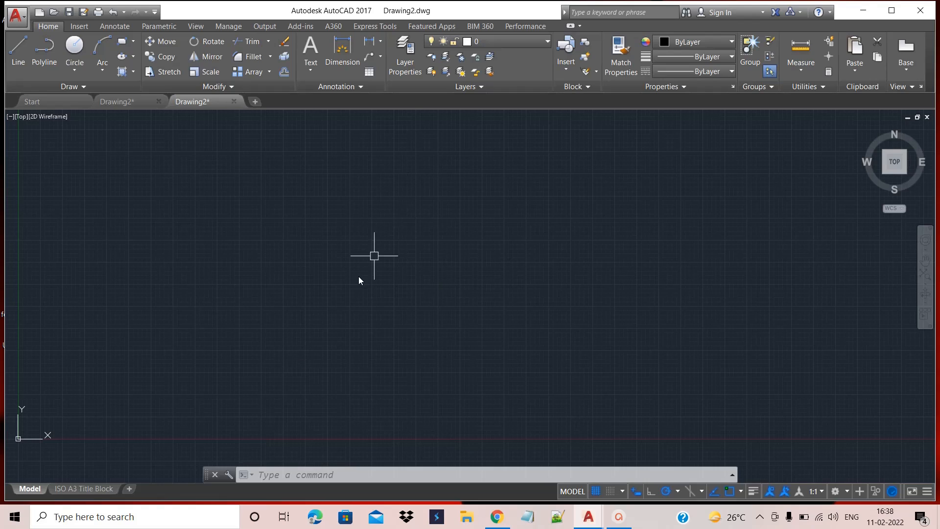
left_click(406, 63)
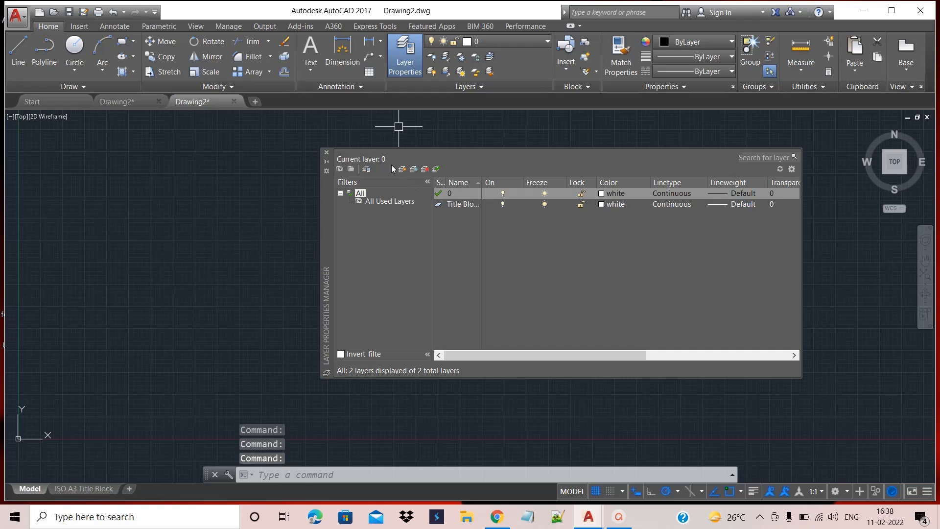
left_click(367, 169)
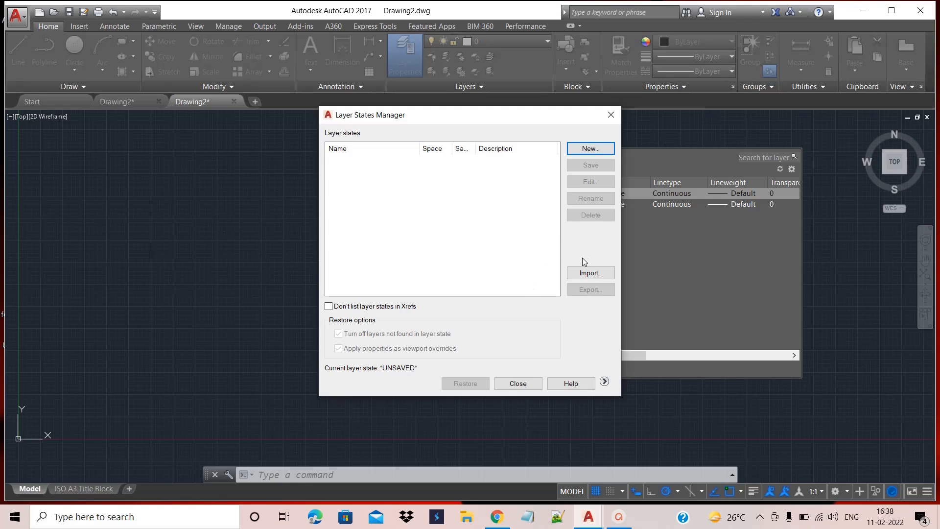
Import the l1 layer state from the Desktop using the Layer states (*.las) file type, and restore it in the new drawing.
left_click(583, 275)
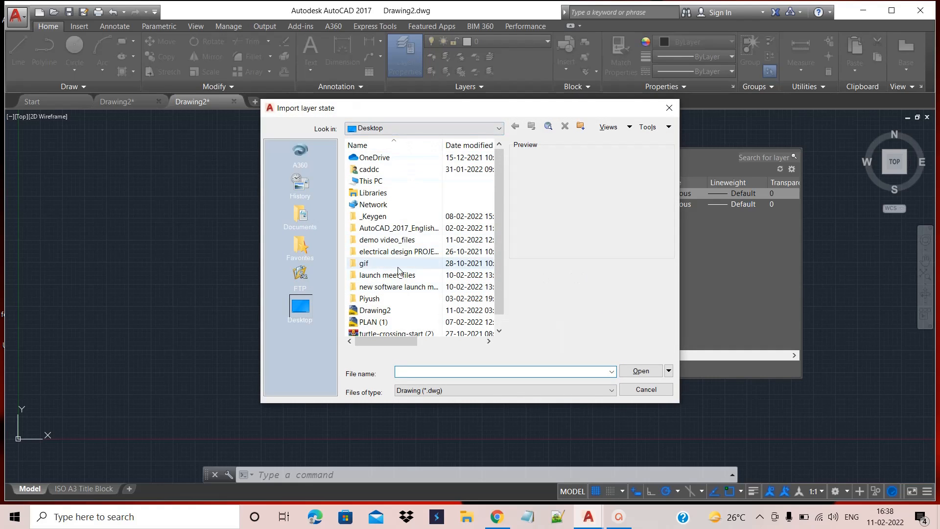
scroll(374, 267, "down", 1)
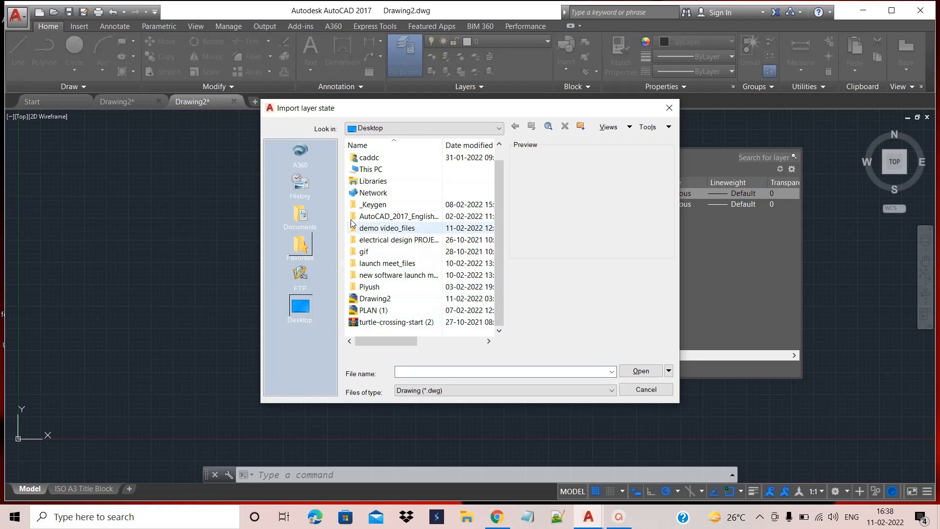
left_click(593, 392)
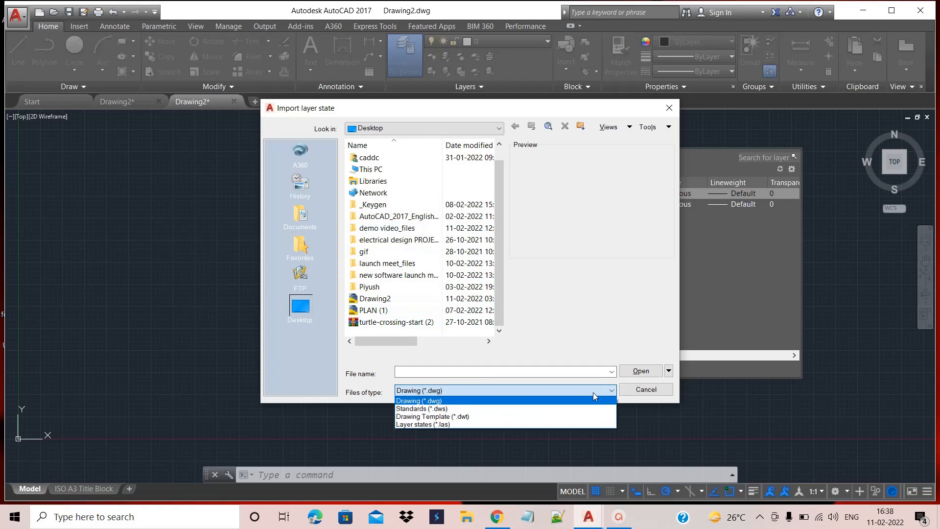
left_click(453, 424)
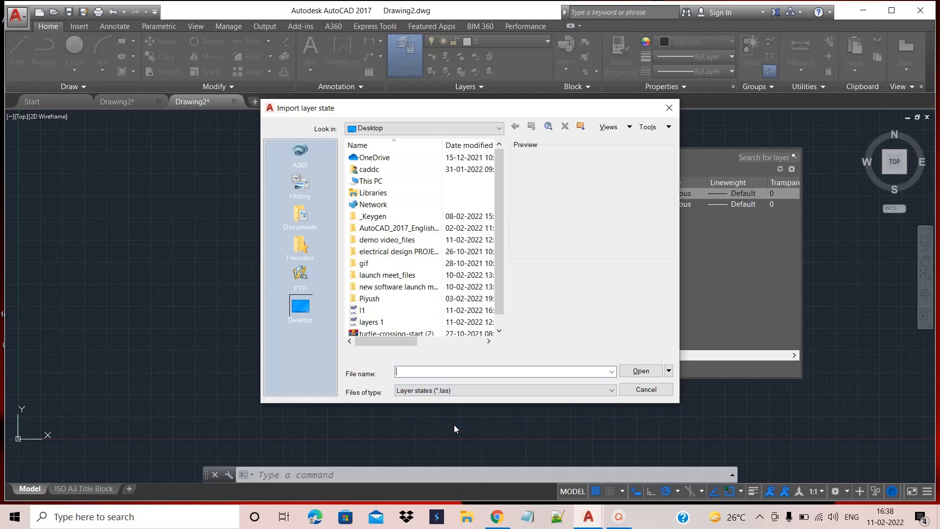
scroll(415, 304, "down", 1)
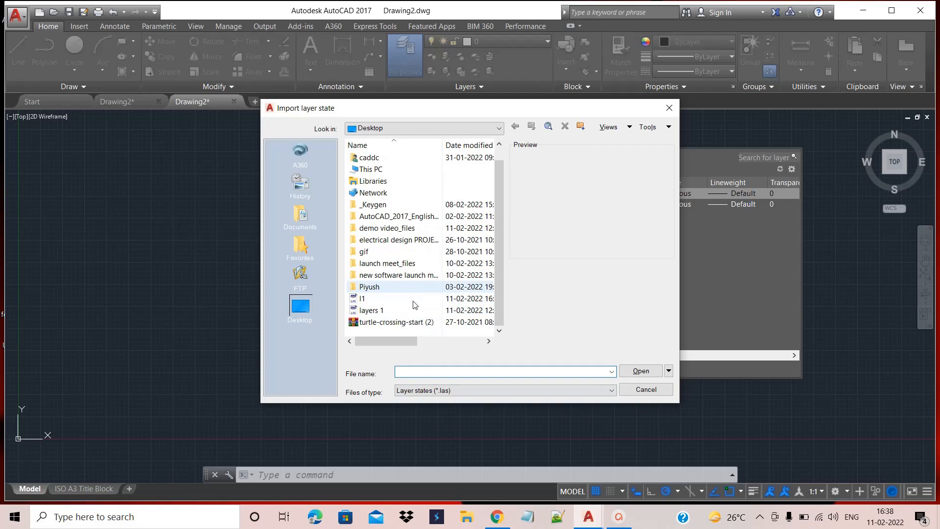
left_click(367, 300)
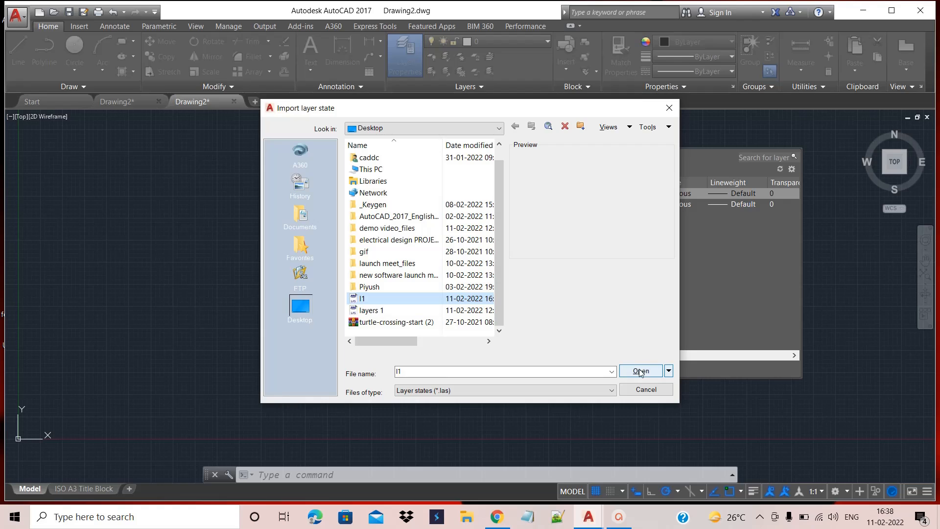
left_click(640, 371)
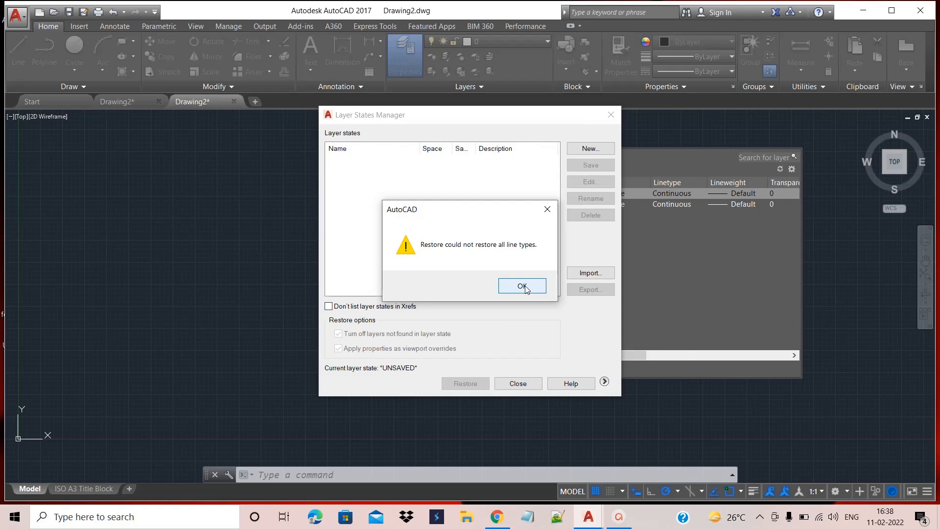
left_click(524, 287)
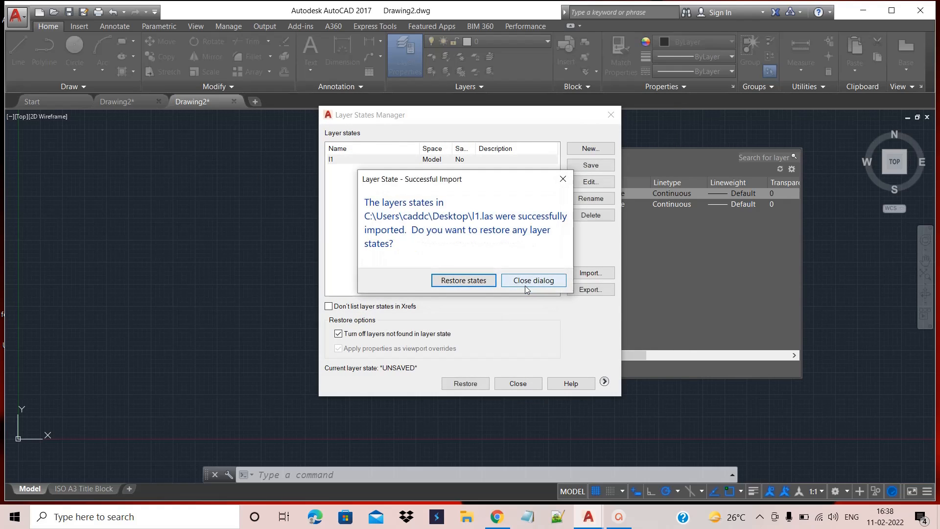
left_click(477, 281)
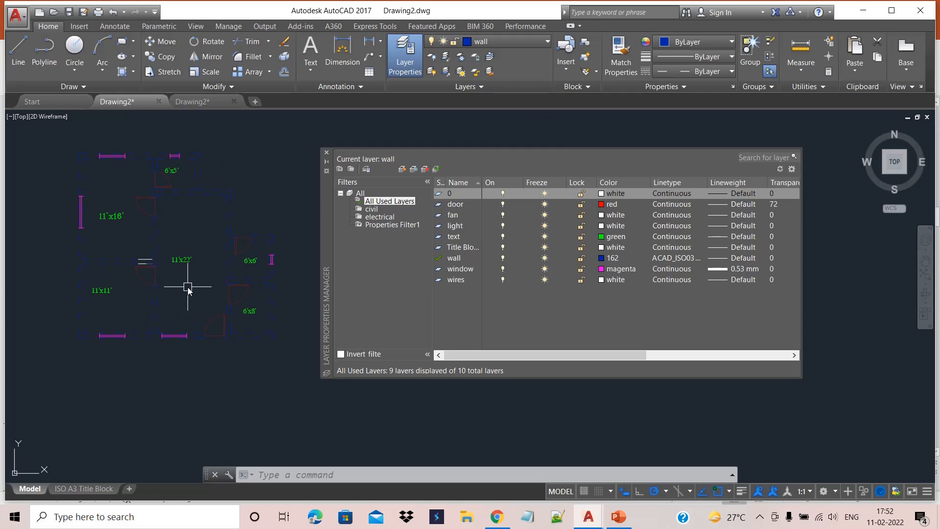
scroll(189, 290, "up", 2)
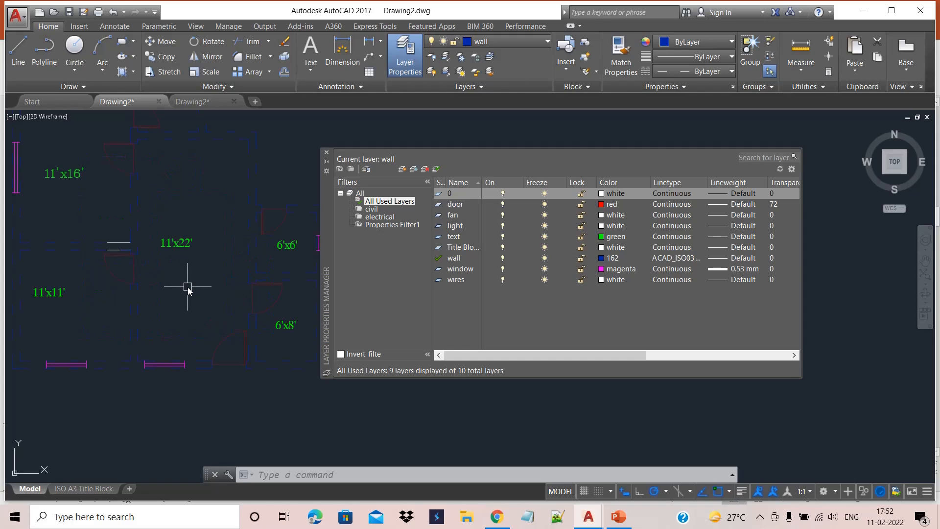
scroll(188, 290, "down", 2)
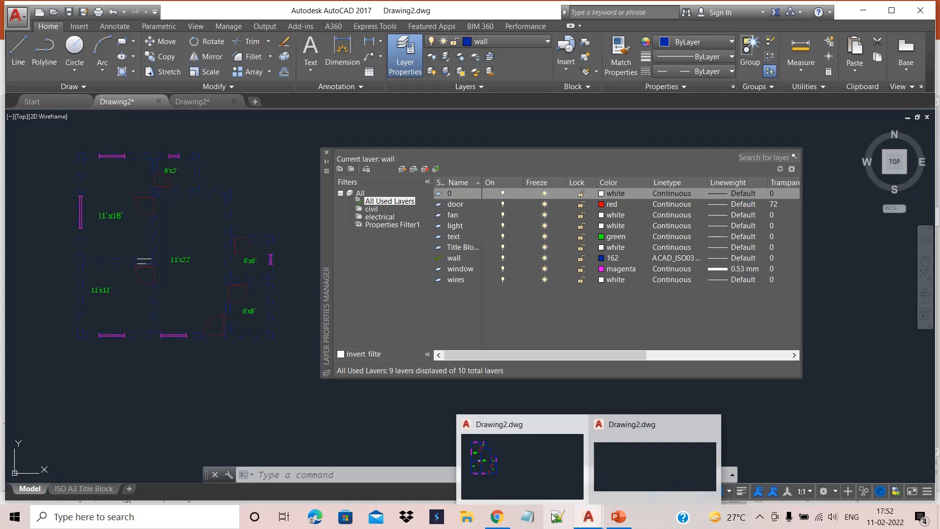
Switch to PowerPoint, start the slide show at the new layer slide, and advance to the layer On/Off slide.
left_click(614, 519)
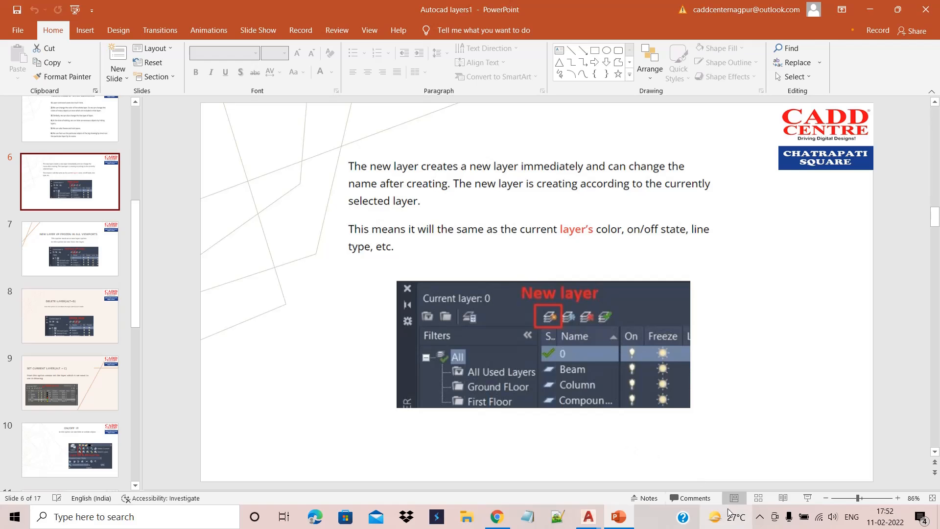
left_click(806, 499)
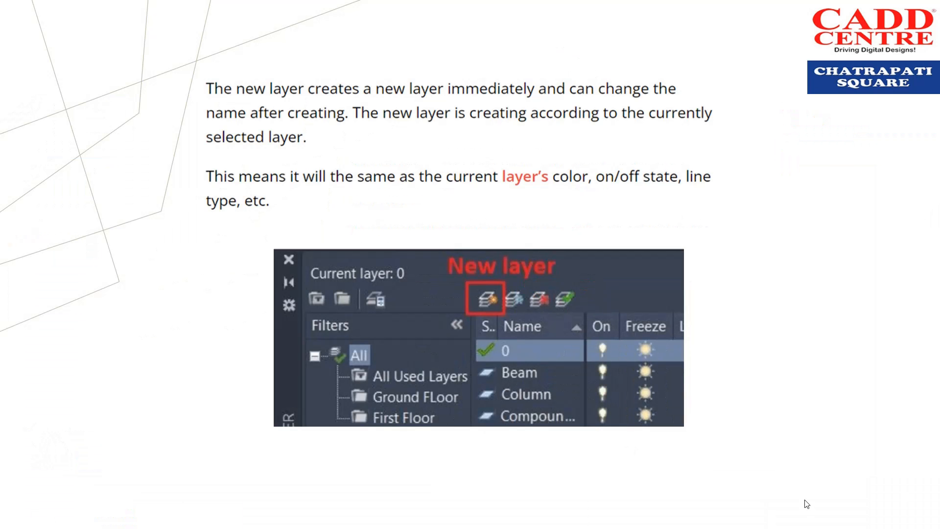
left_click(807, 503)
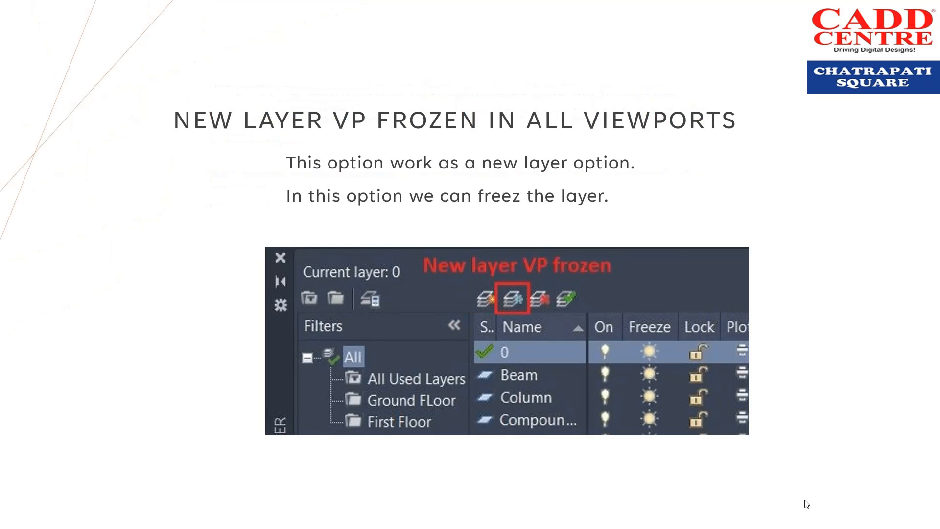
left_click(806, 503)
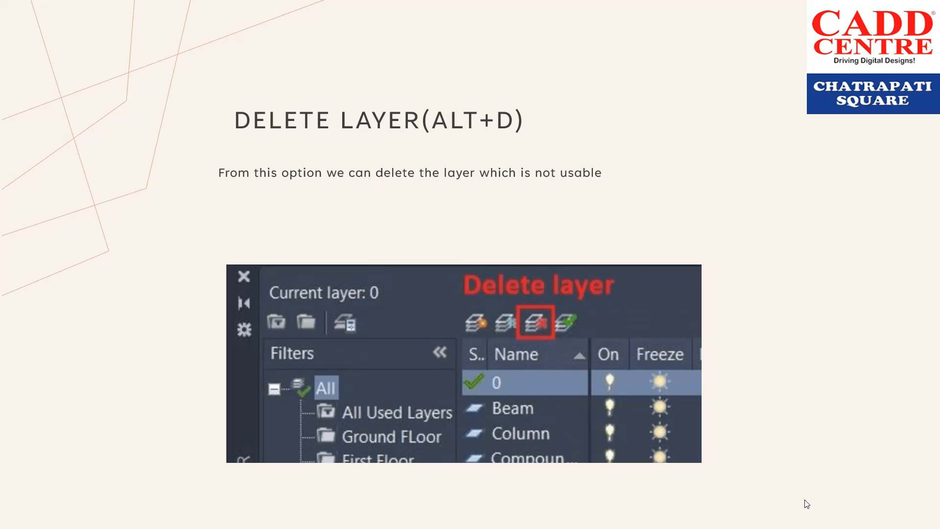
left_click(806, 503)
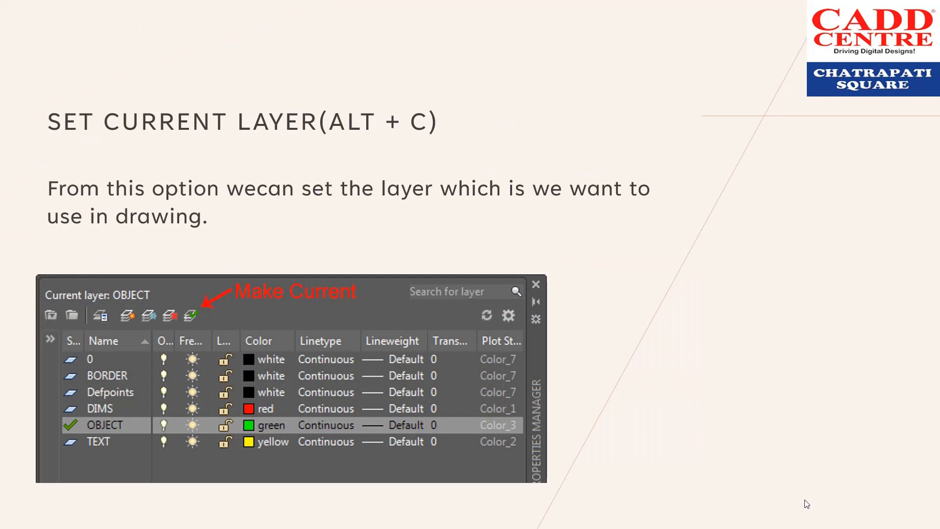
left_click(807, 504)
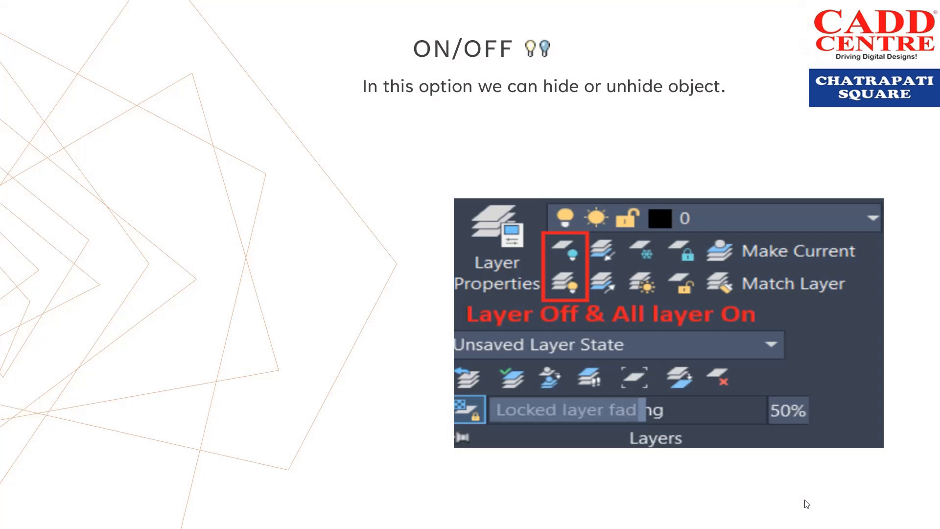